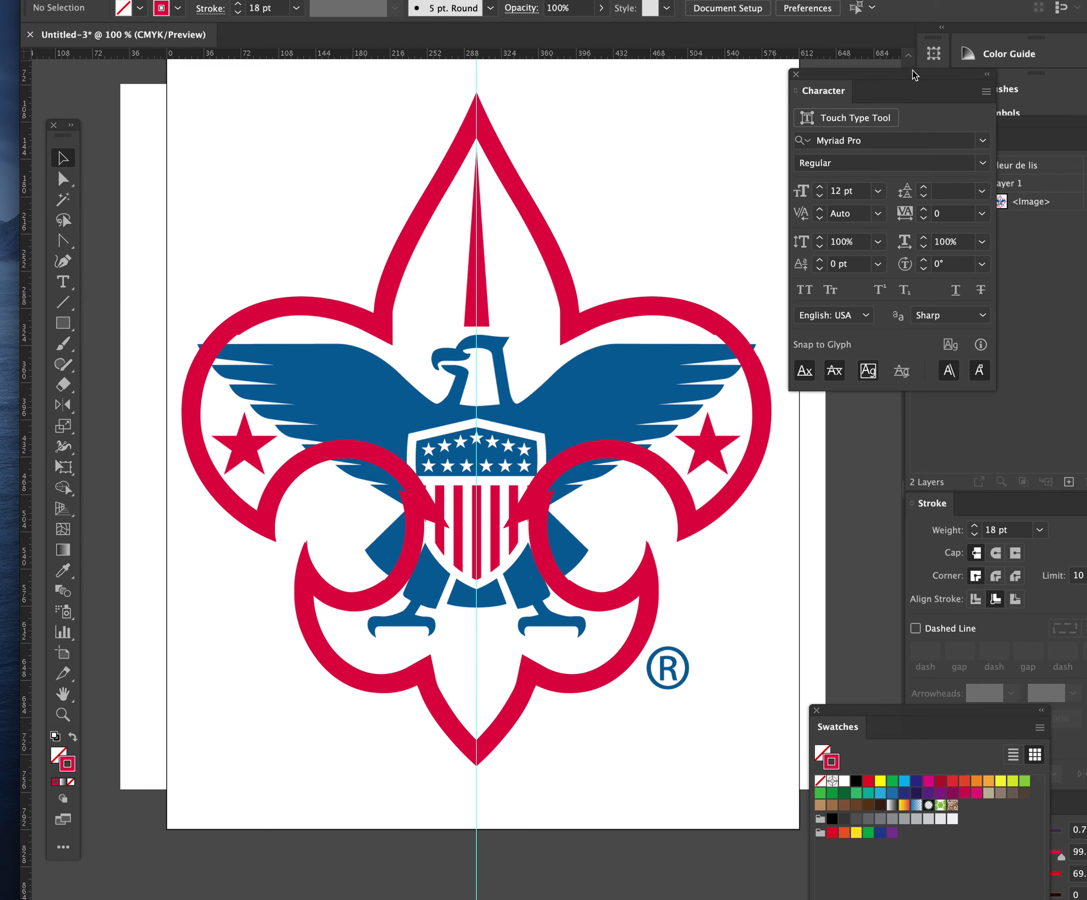
Hide the Fleur de lis layer so that only the reference logo image is shown
left_click(796, 77)
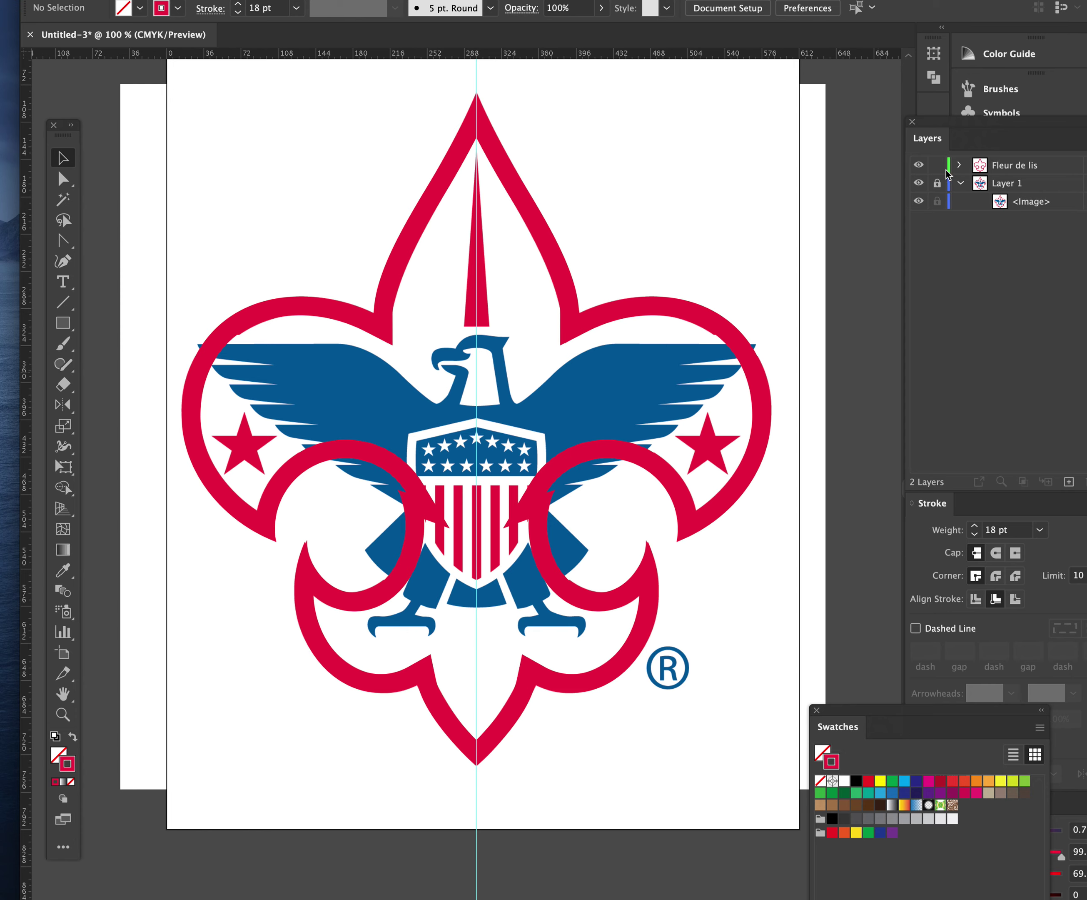
left_click(919, 166)
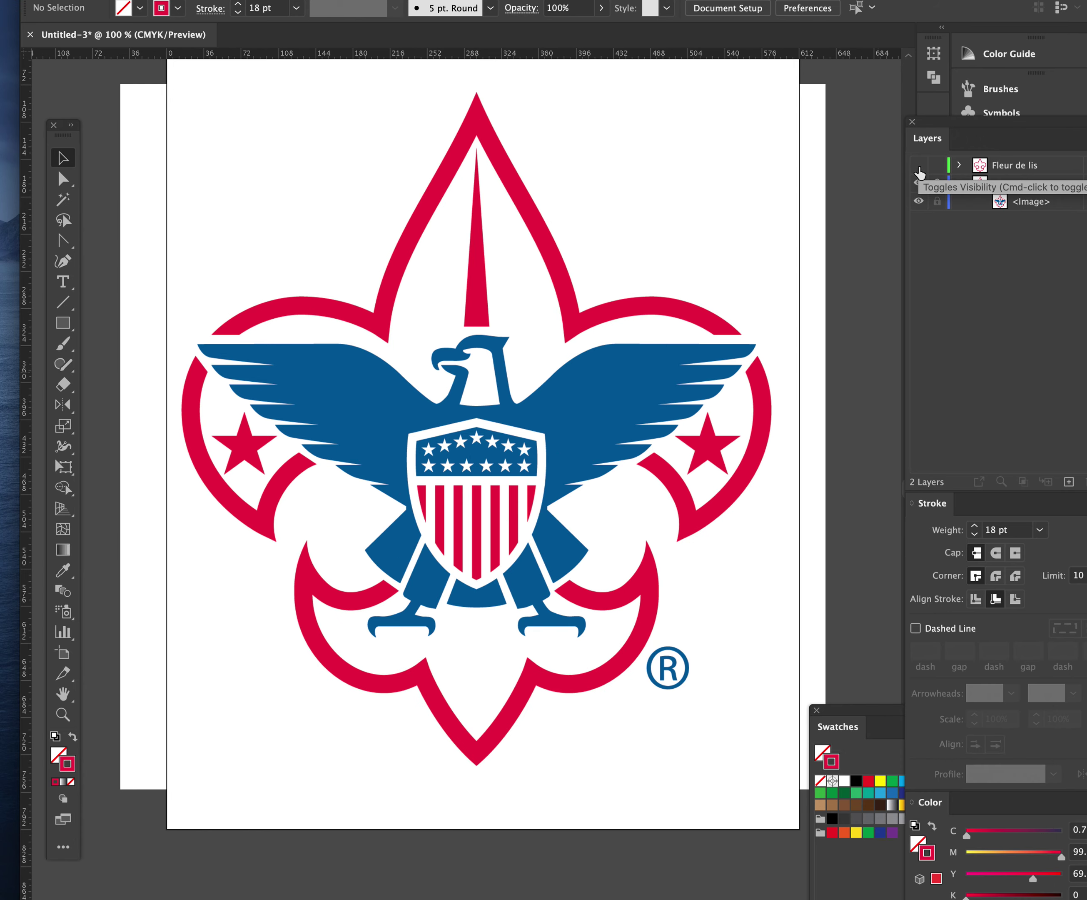
left_click(919, 167)
left_click(919, 167)
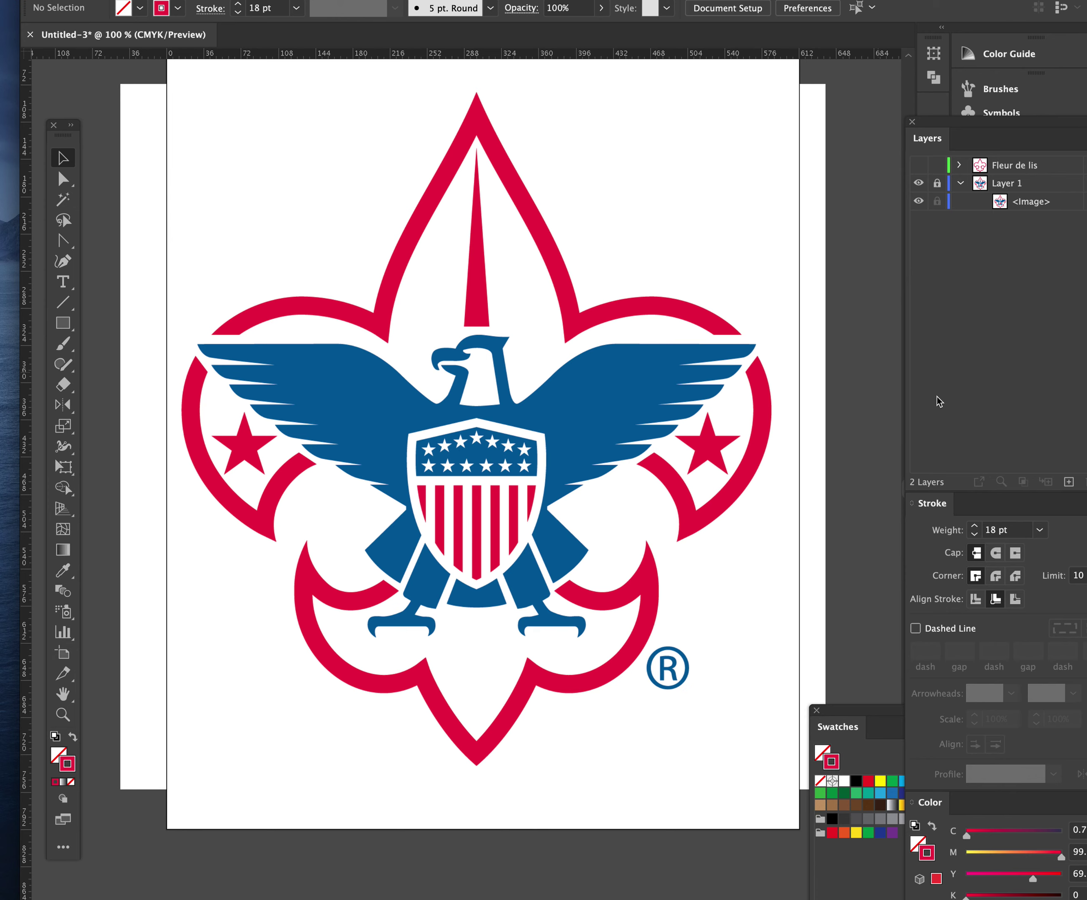
left_click(919, 165)
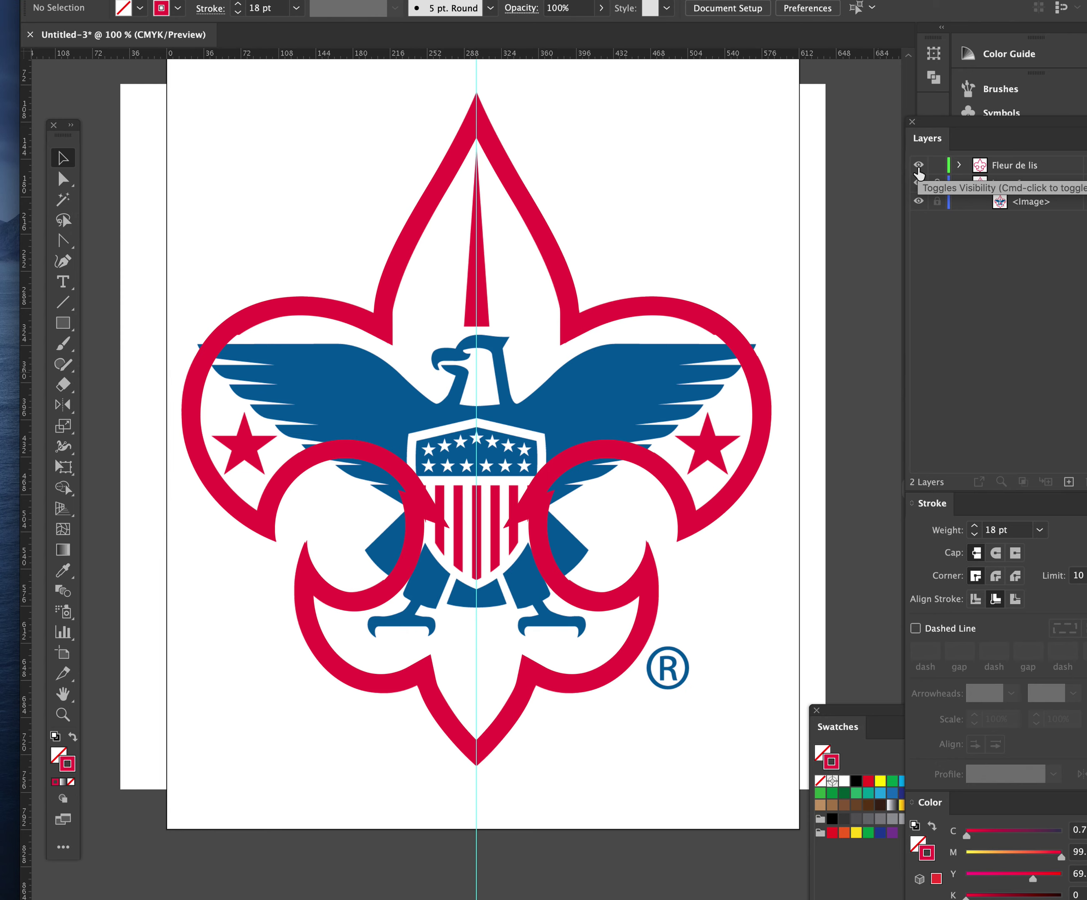
left_click(919, 166)
Add a new layer above Fleur de lis and name it Eagle
left_click(1069, 482)
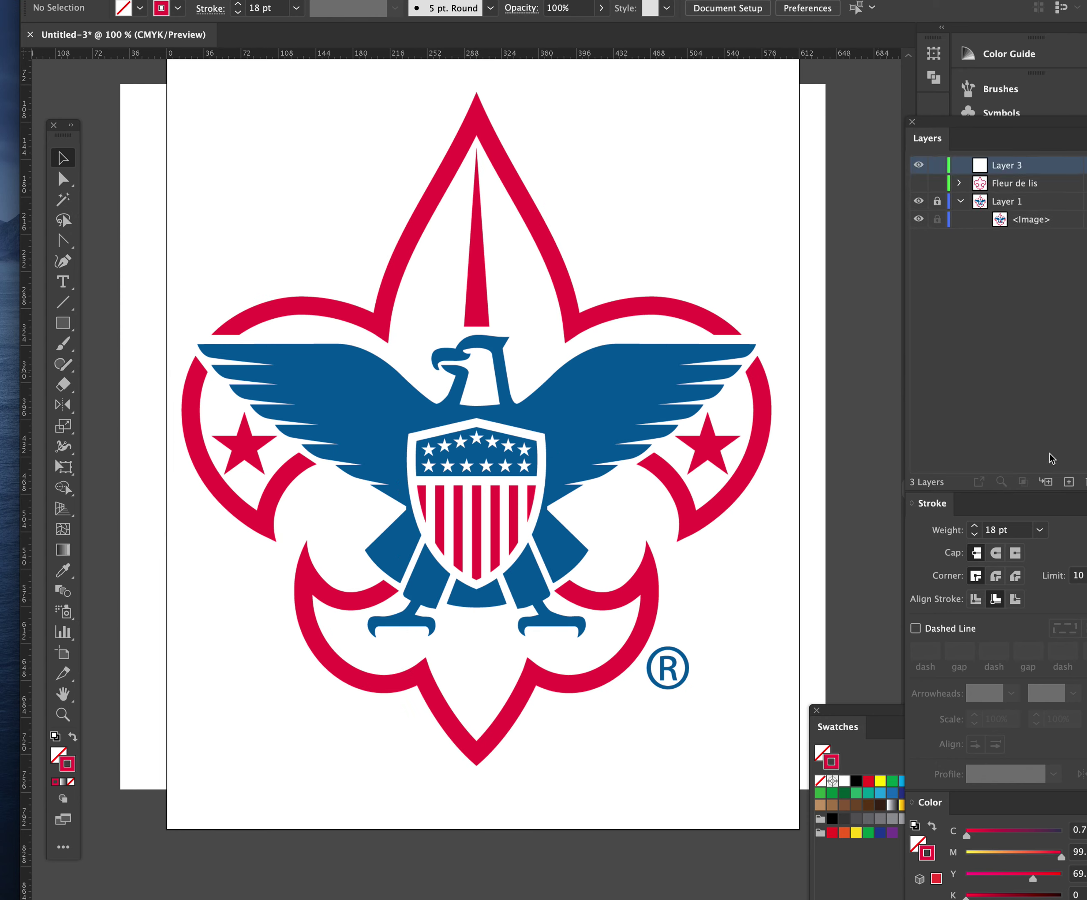
double_click(1021, 166)
type("Eagle")
key("Return")
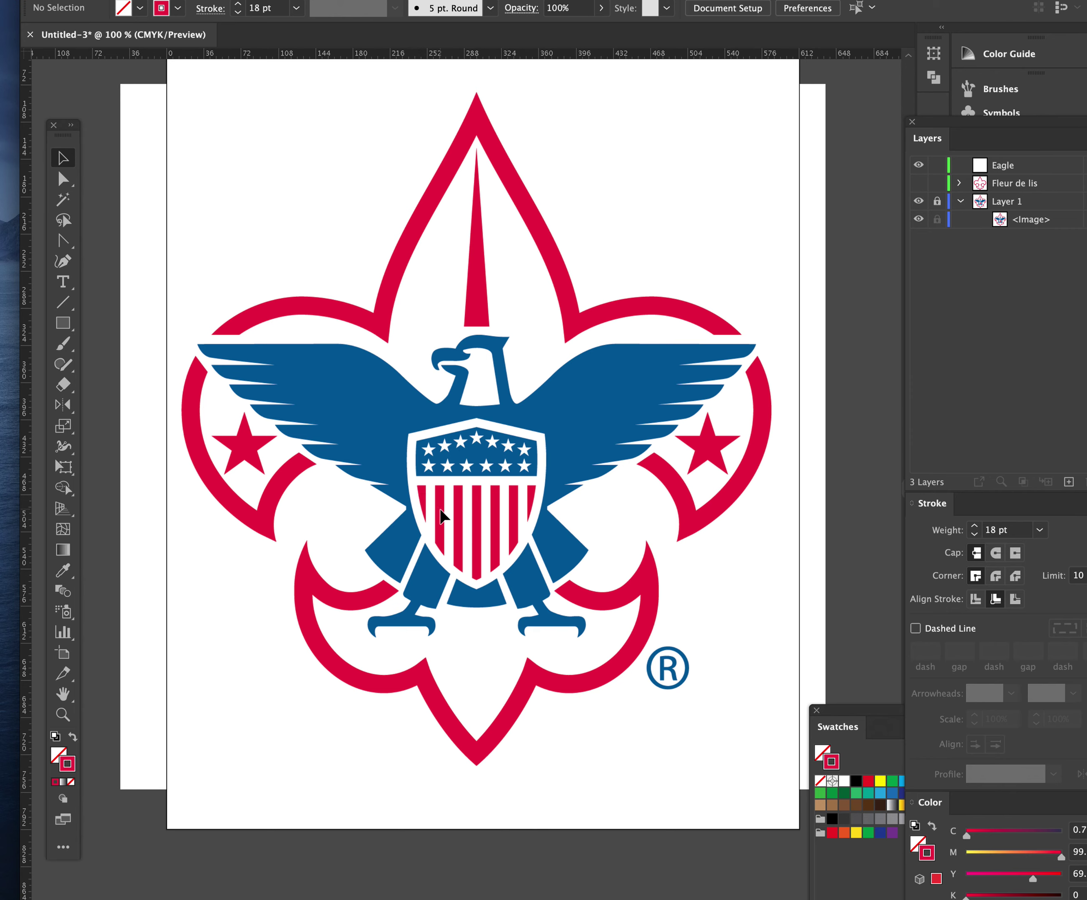
Switch to the Star tool and set up a 2 pt dark green stroke
left_click(64, 324)
left_click_drag(66, 330, 129, 410)
mouse_move(234, 594)
left_mouse_down()
mouse_move(399, 821)
mouse_move(237, 669)
mouse_move(402, 726)
mouse_move(359, 701)
mouse_move(381, 725)
mouse_move(273, 759)
mouse_move(254, 707)
mouse_move(271, 677)
left_mouse_up()
left_click_drag(237, 592, 292, 645)
key("ctrl+z")
left_click(254, 7)
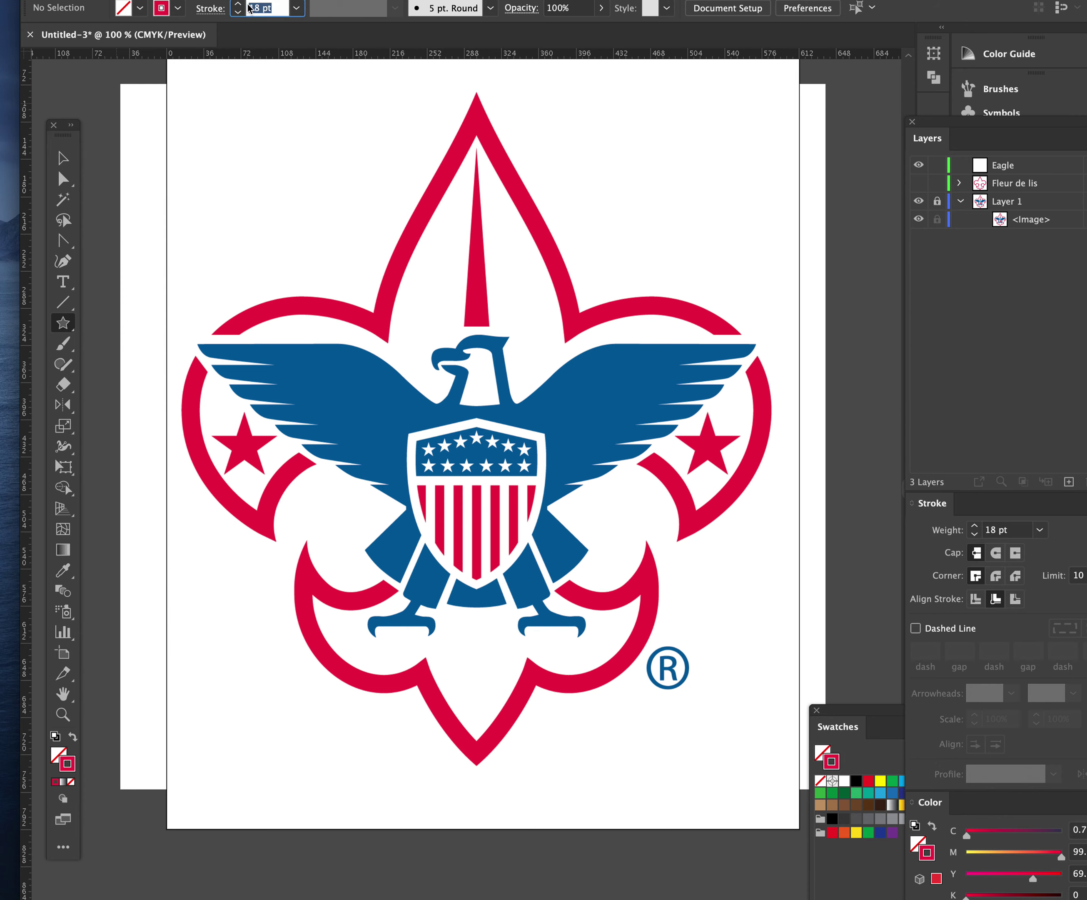
type("2")
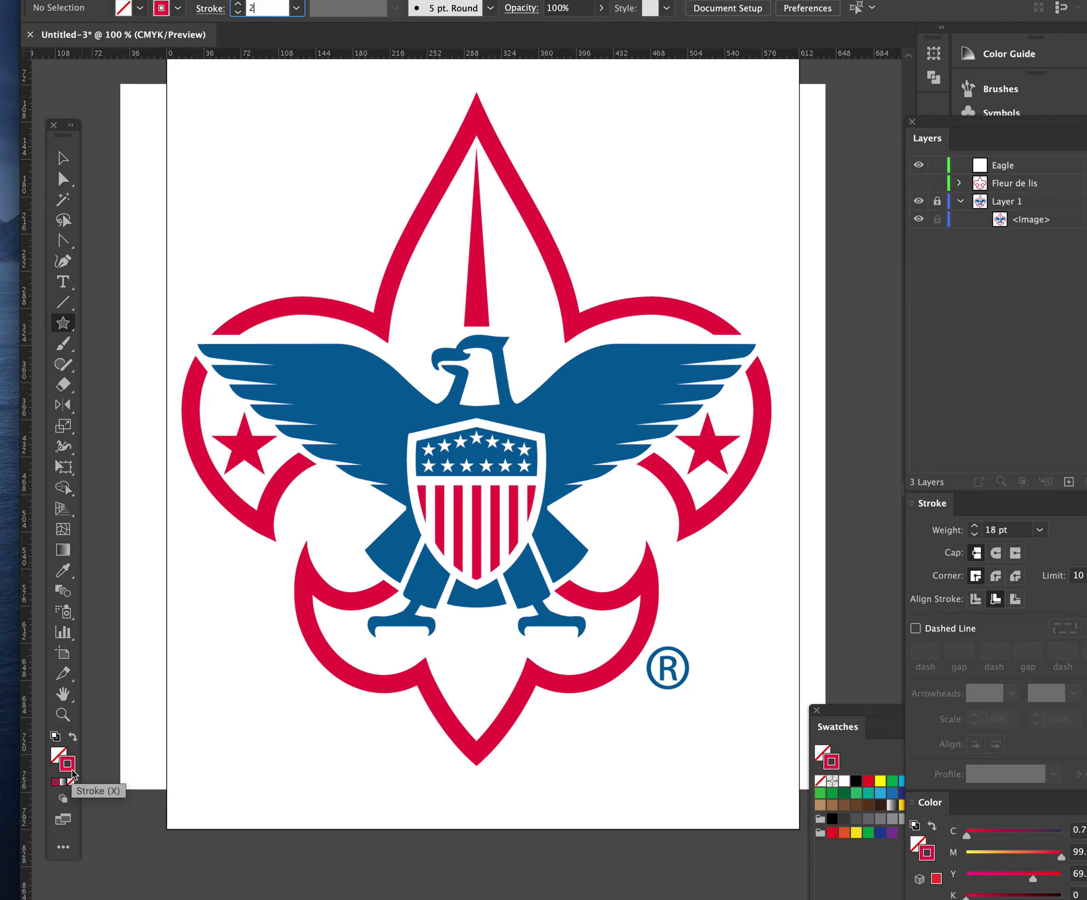
left_click(73, 773)
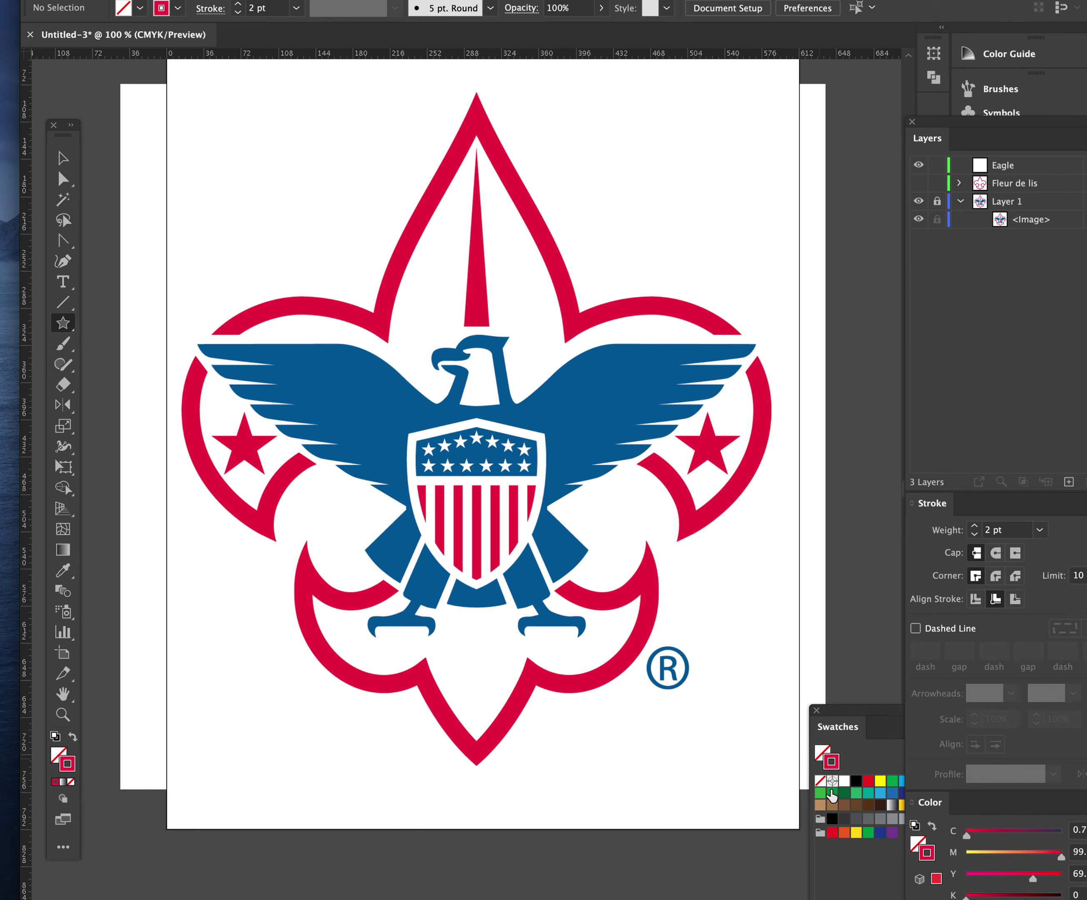
left_click(843, 796)
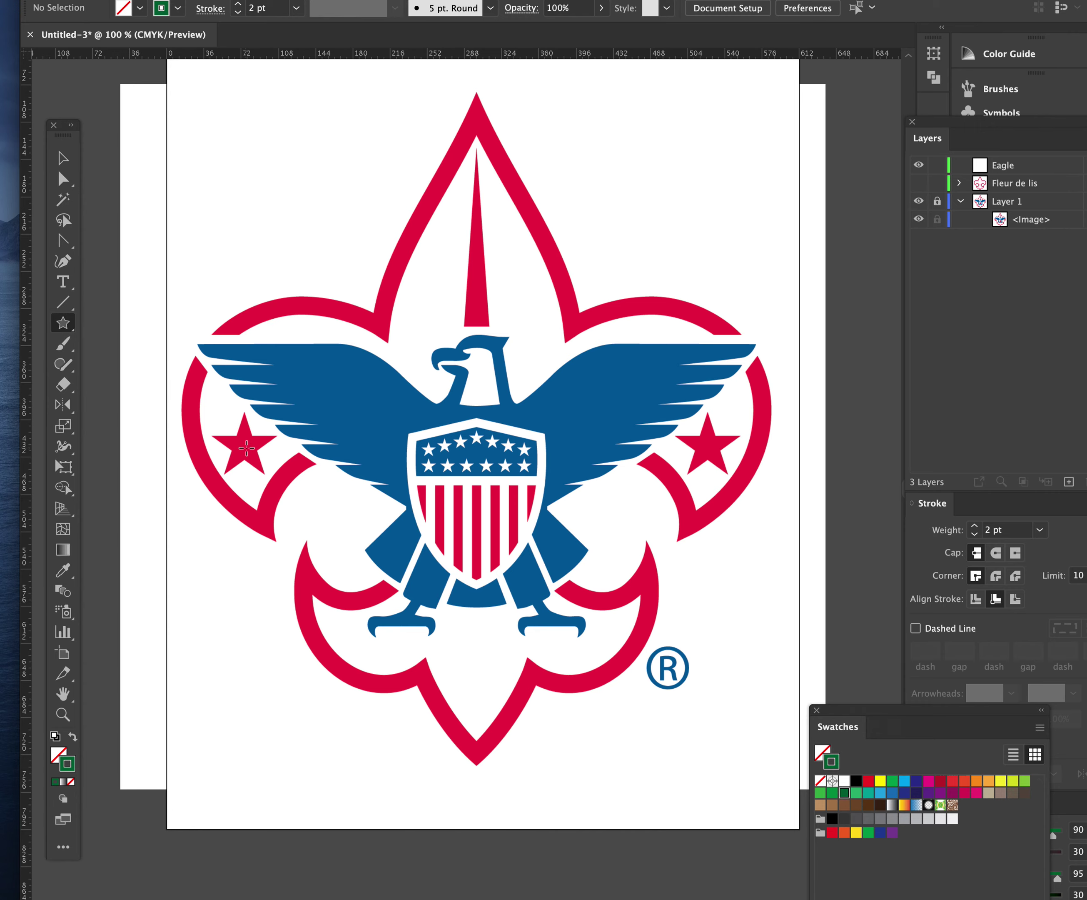
Draw a five-pointed star outline over the red star below the left wing and nudge it into alignment
left_click(246, 448)
left_click(451, 488)
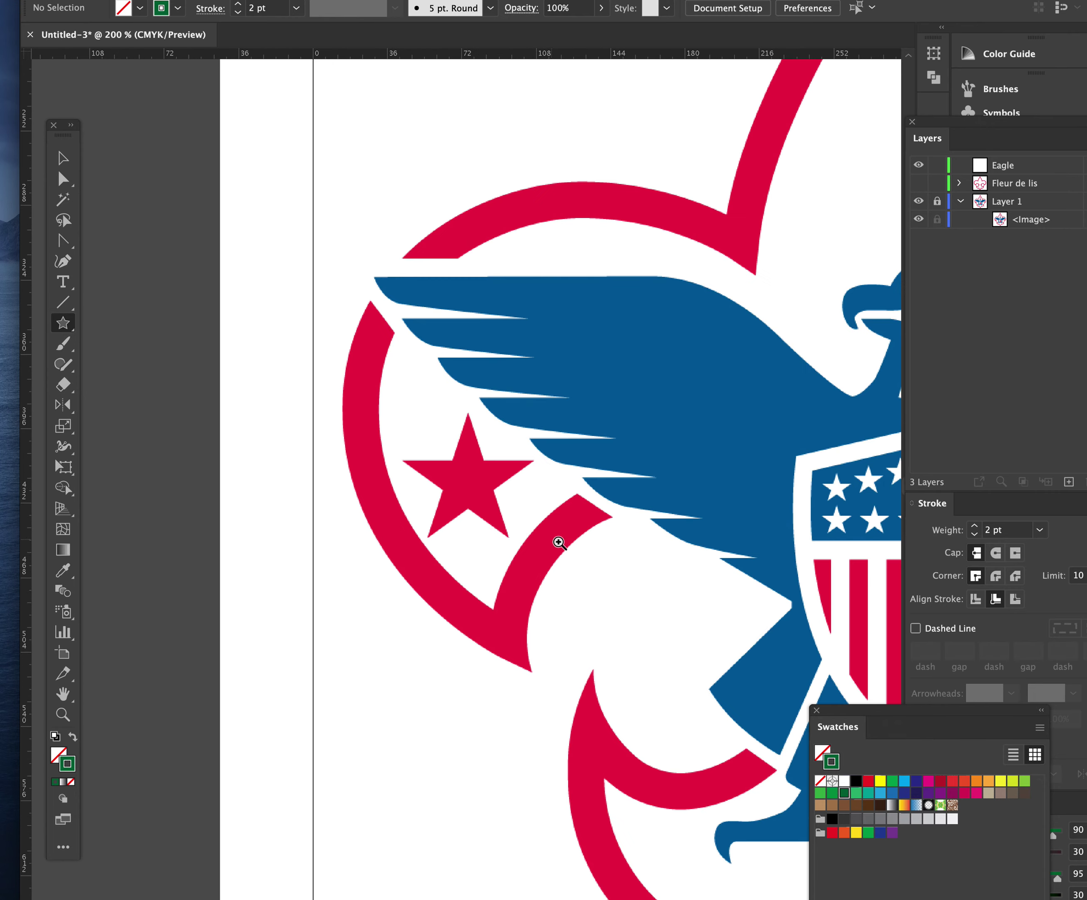
left_click_drag(558, 542, 400, 558)
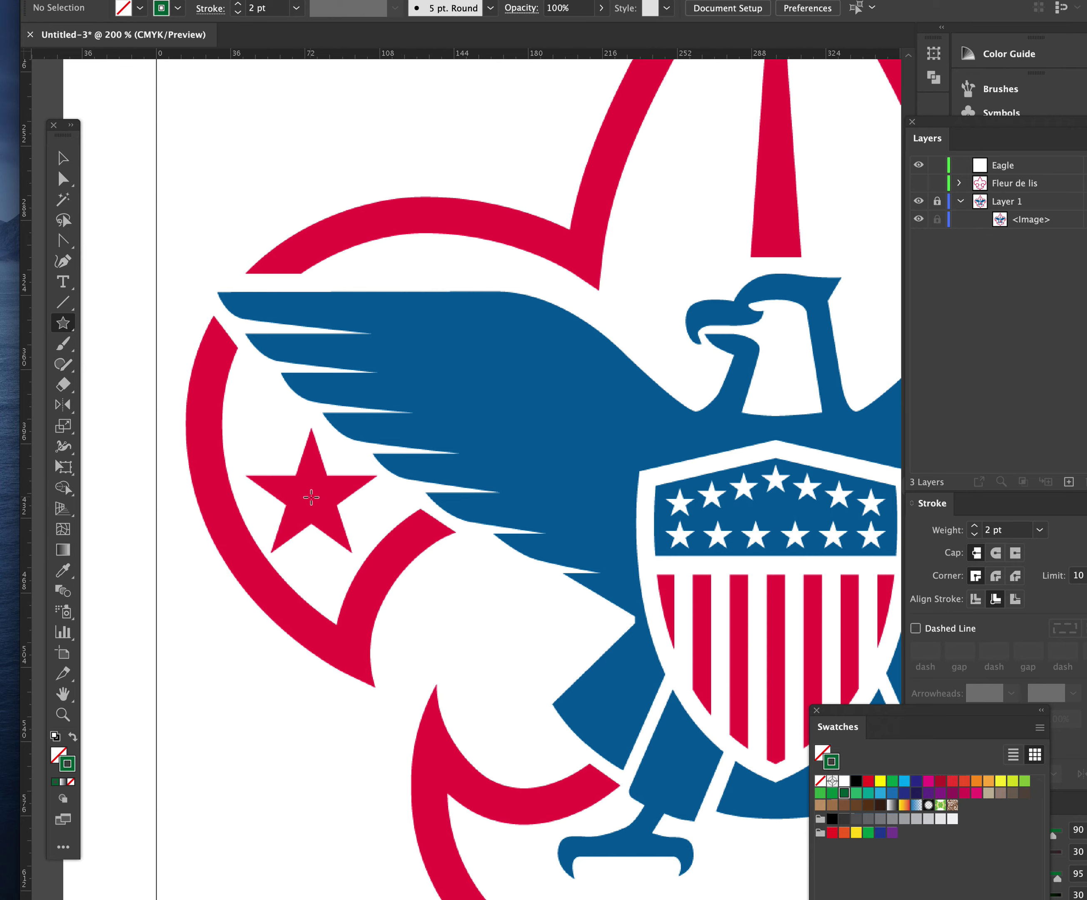
left_click_drag(310, 498, 351, 550)
key("super+z")
mouse_move(312, 494)
left_mouse_down()
mouse_move(399, 577)
mouse_move(315, 485)
mouse_move(357, 544)
left_mouse_up()
key("Down")
key("Down")
key("Up")
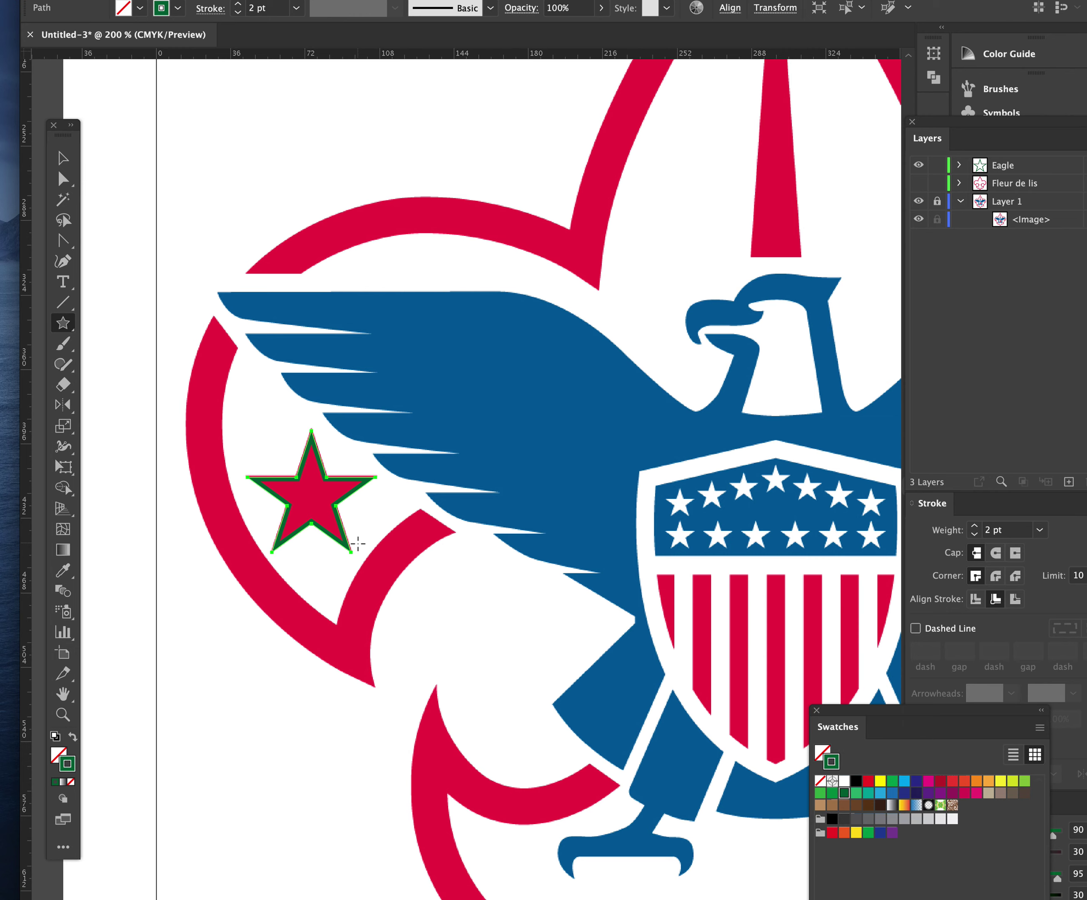
Switch to the Pen tool and lock the Fleur de lis layer
left_click_drag(667, 687, 393, 652)
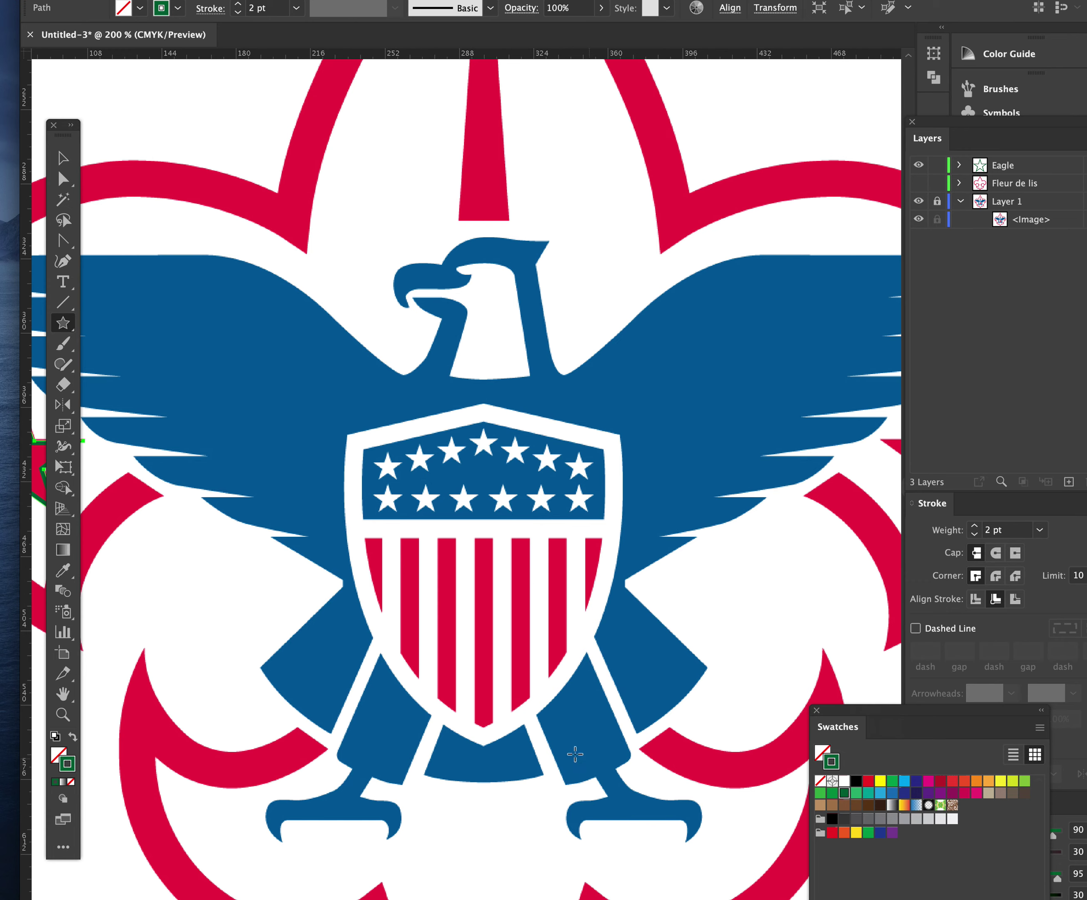
left_click_drag(529, 734, 688, 695)
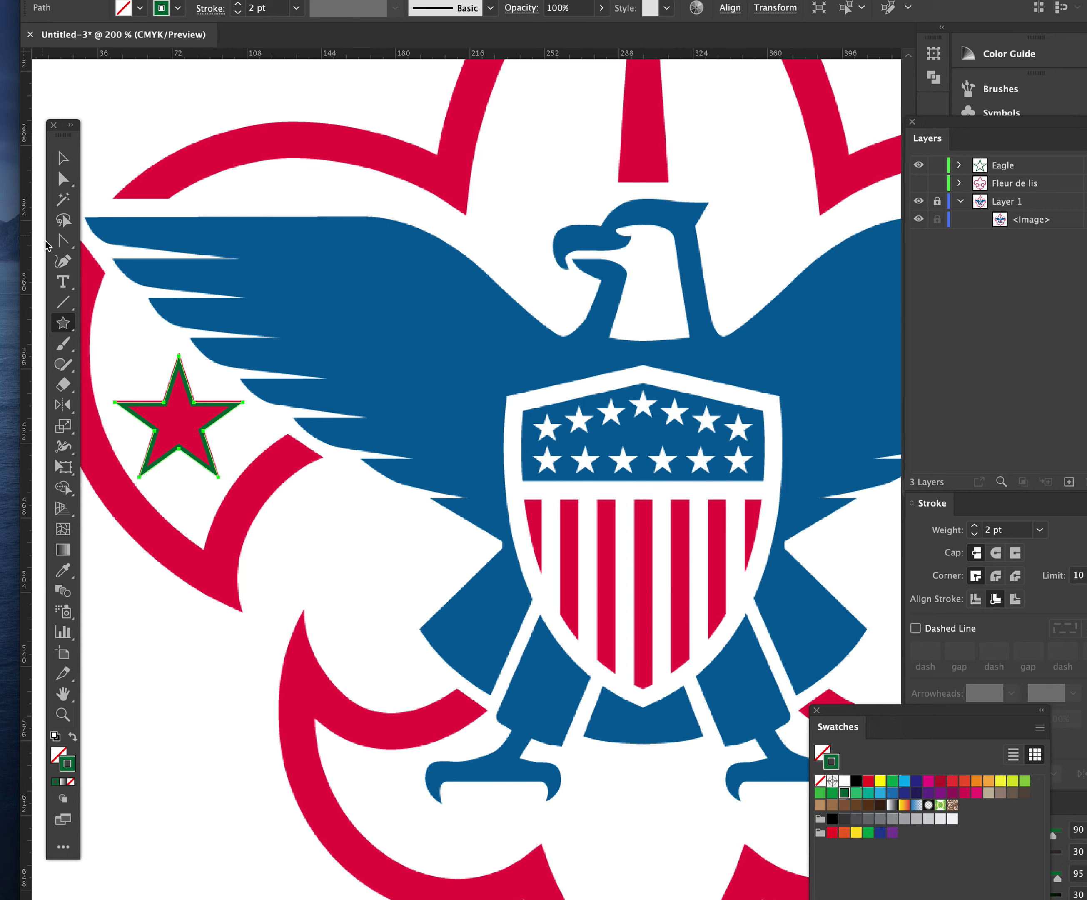
left_click(63, 263)
left_click(66, 241)
left_click_drag(65, 241, 109, 242)
left_click(936, 183)
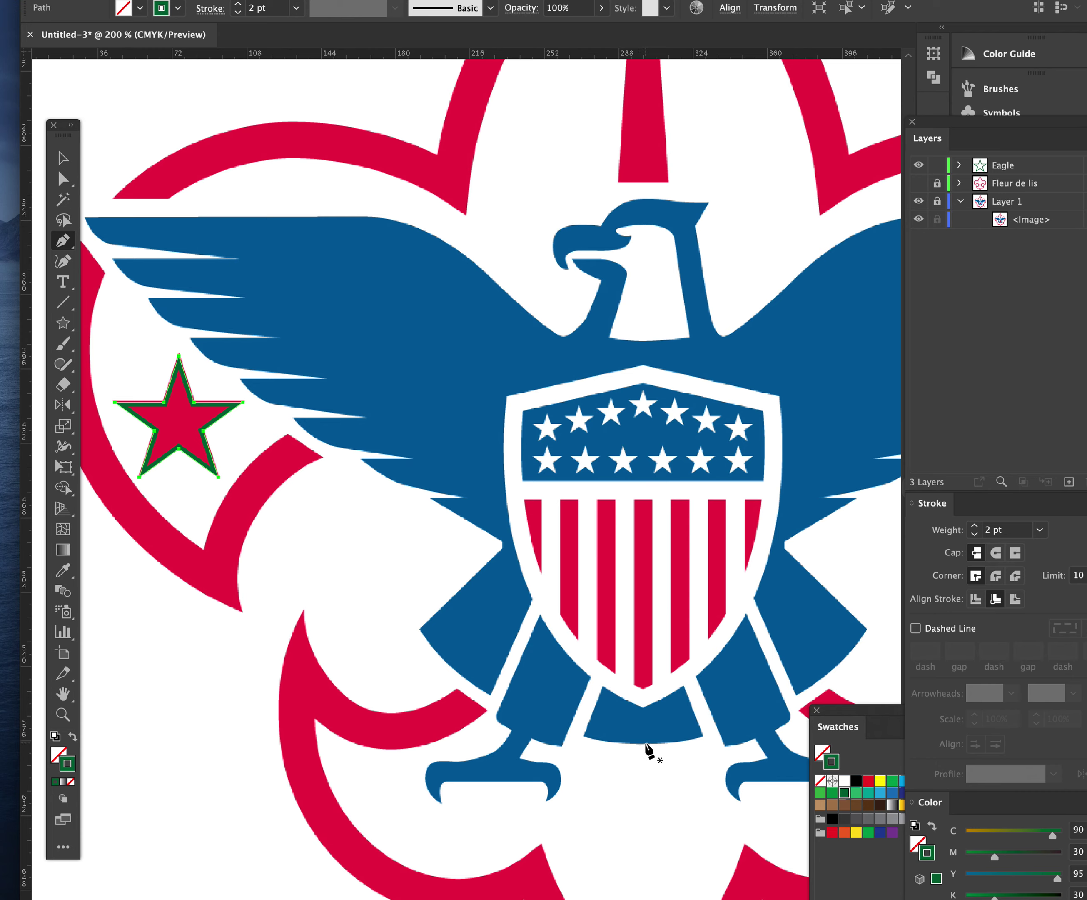
Trace straight segments from the tail's bottom centre around its left corner and along the wing's lower edge to the left wing tip
left_click(644, 743)
left_click(524, 717)
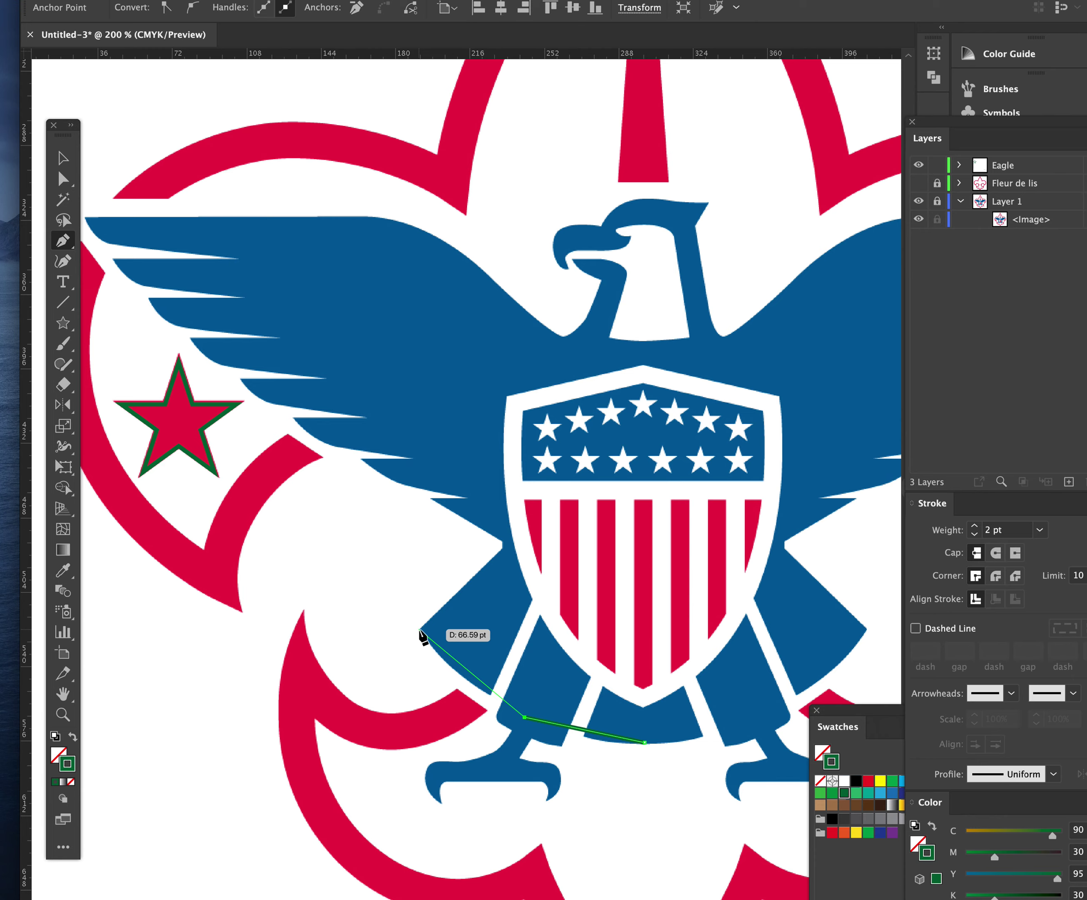
left_click(420, 630)
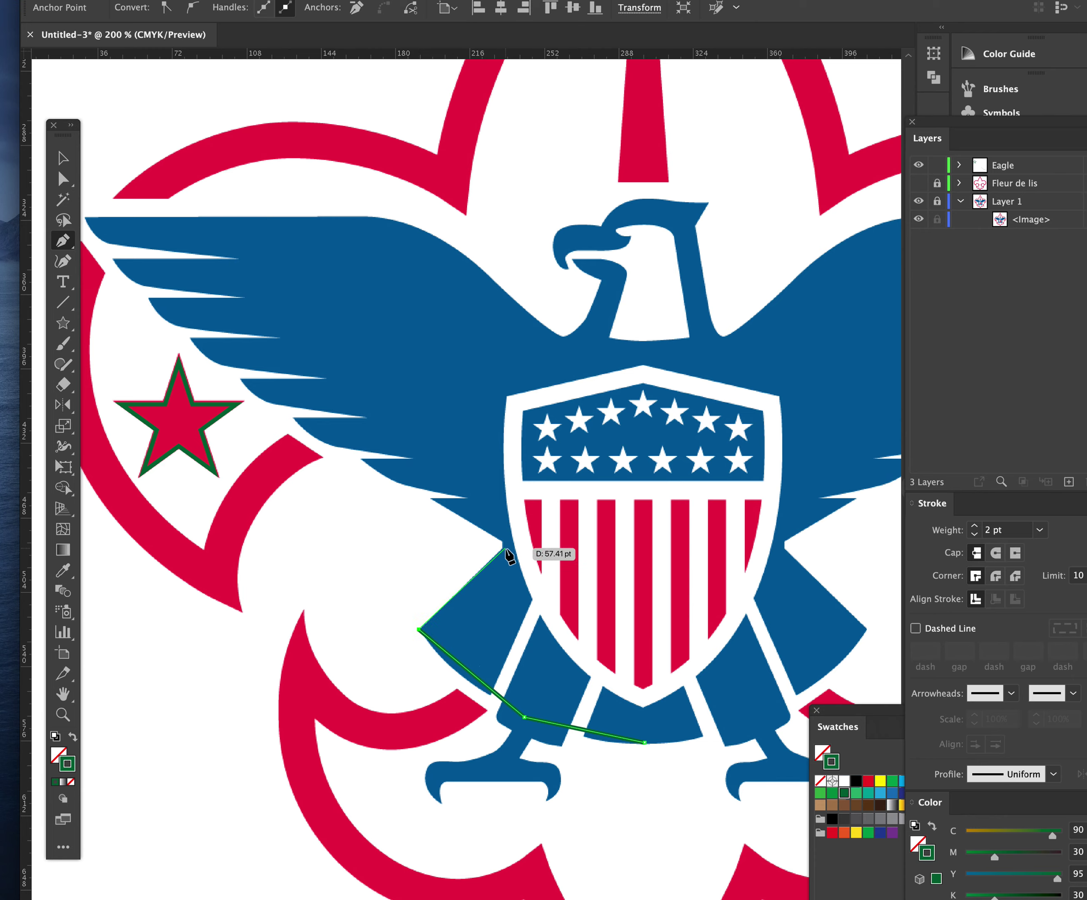
left_click(505, 547)
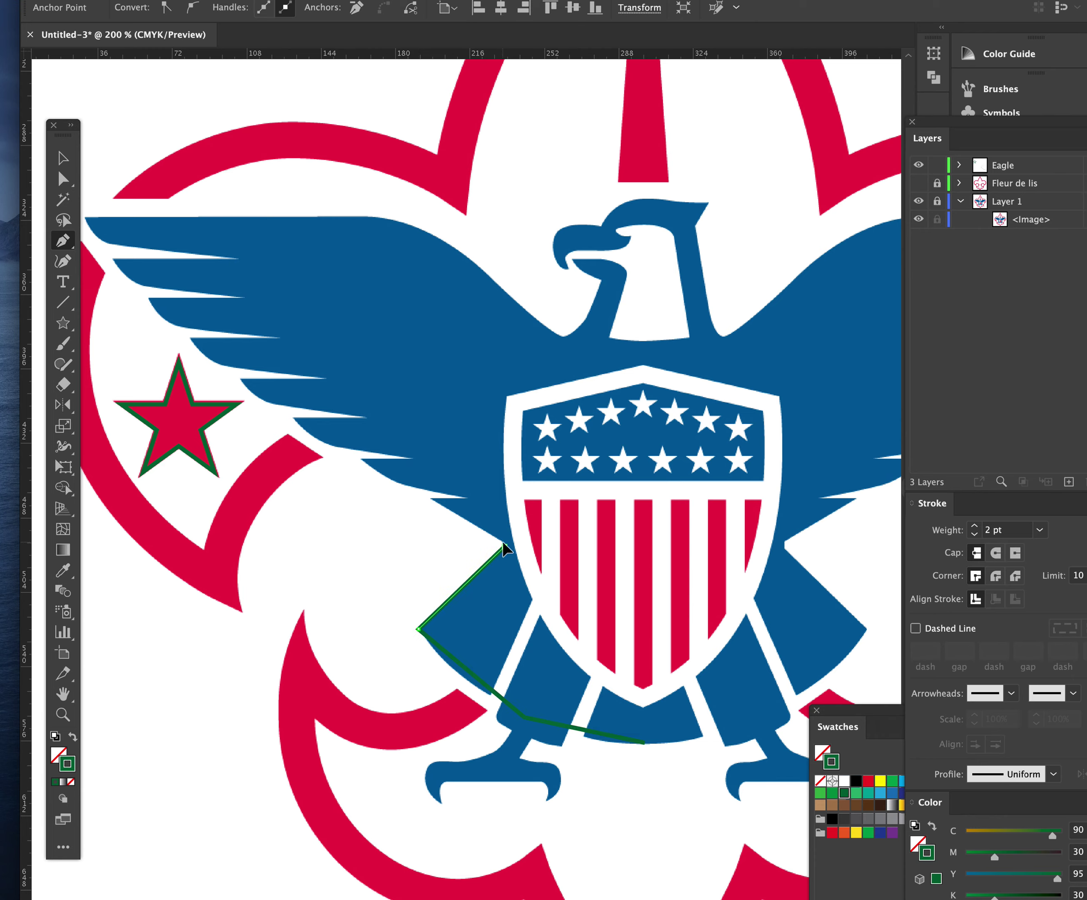
left_click(332, 447)
left_click(166, 321)
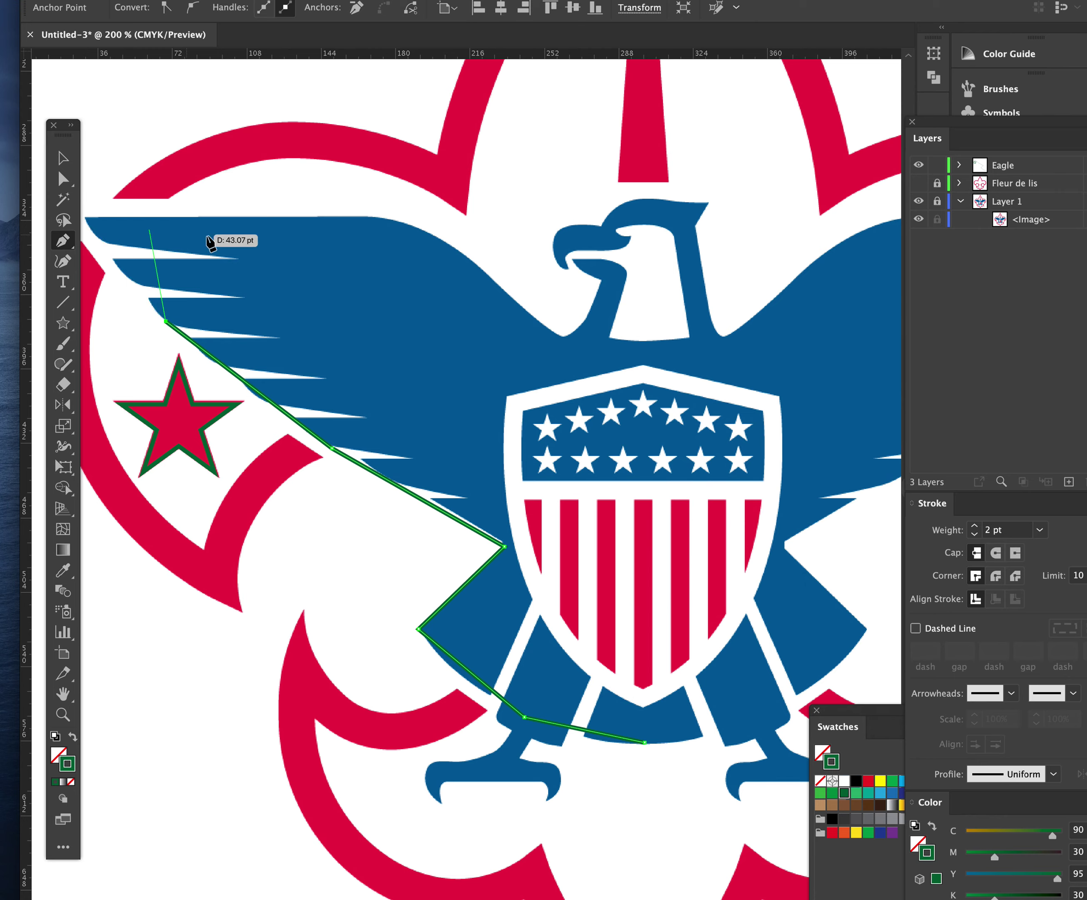
left_click(85, 218)
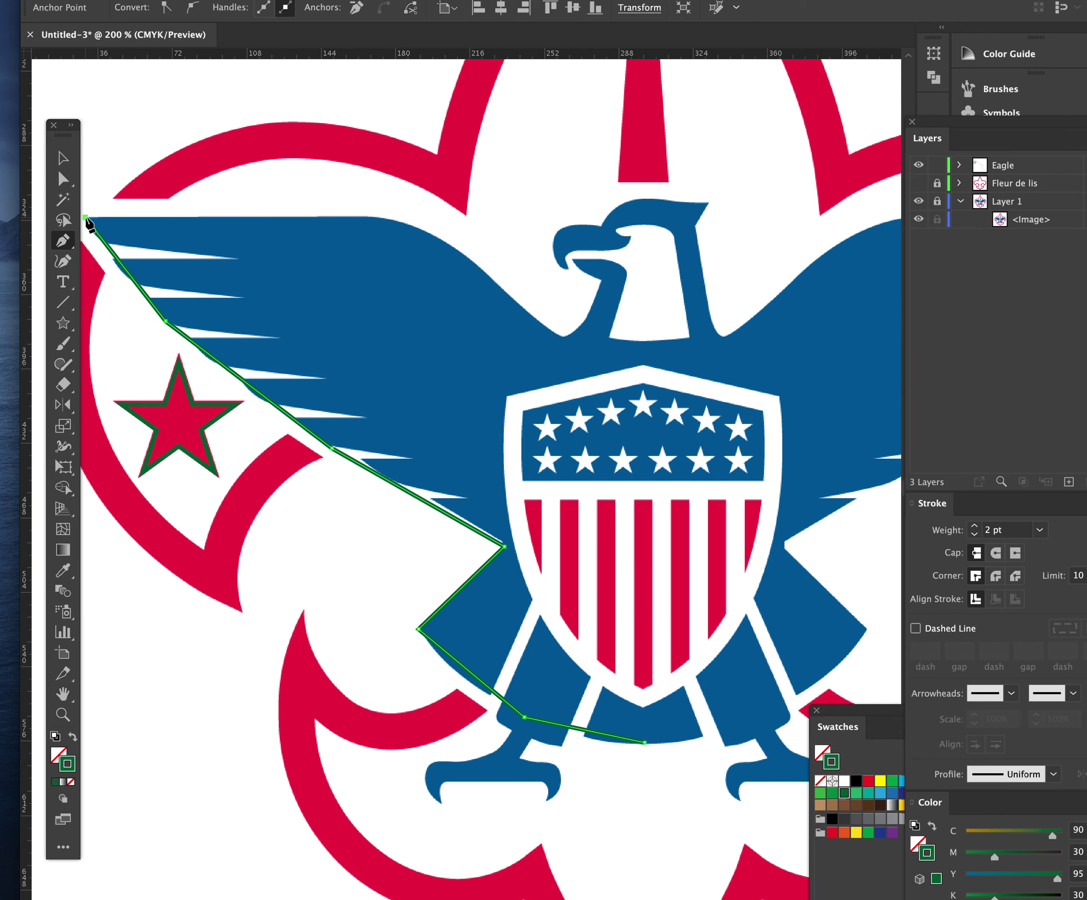
Continue the path along the wing's upper edge to the centre of the neck base, end it, and recolour its stroke yellow
left_click(202, 218)
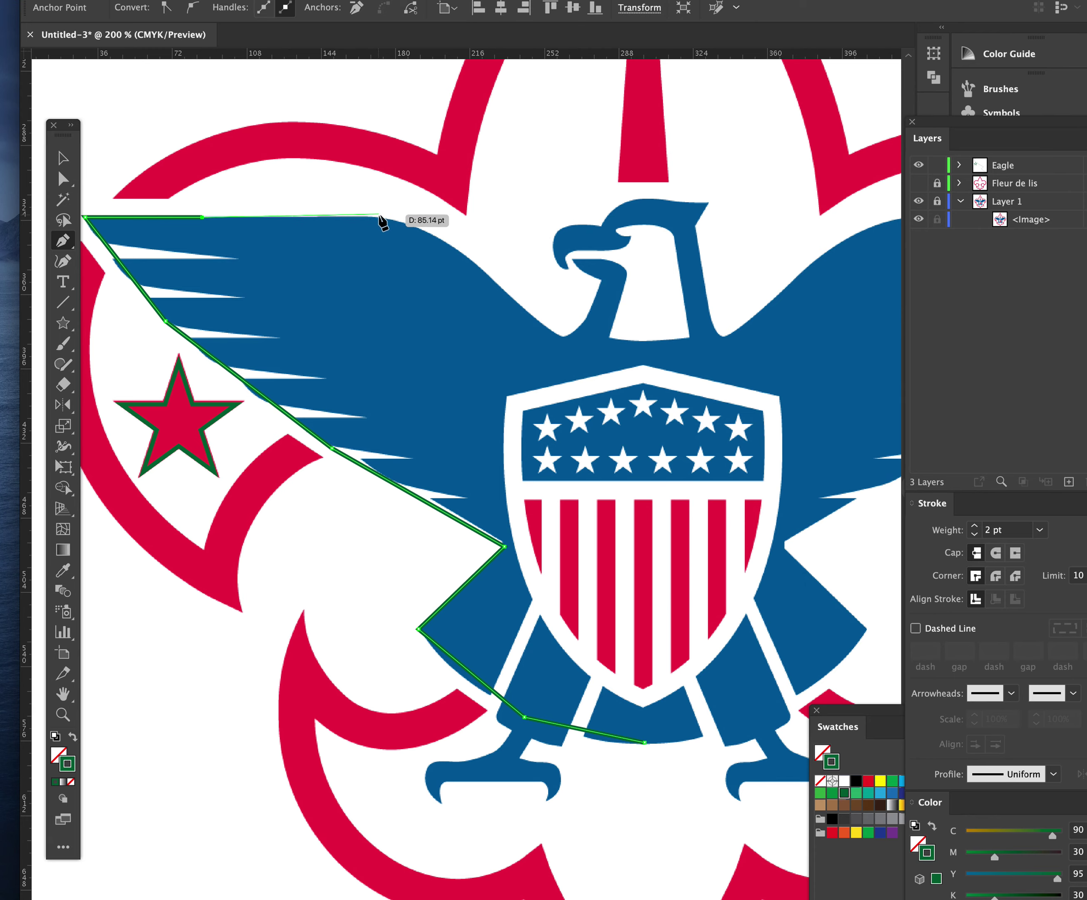
left_click(461, 253)
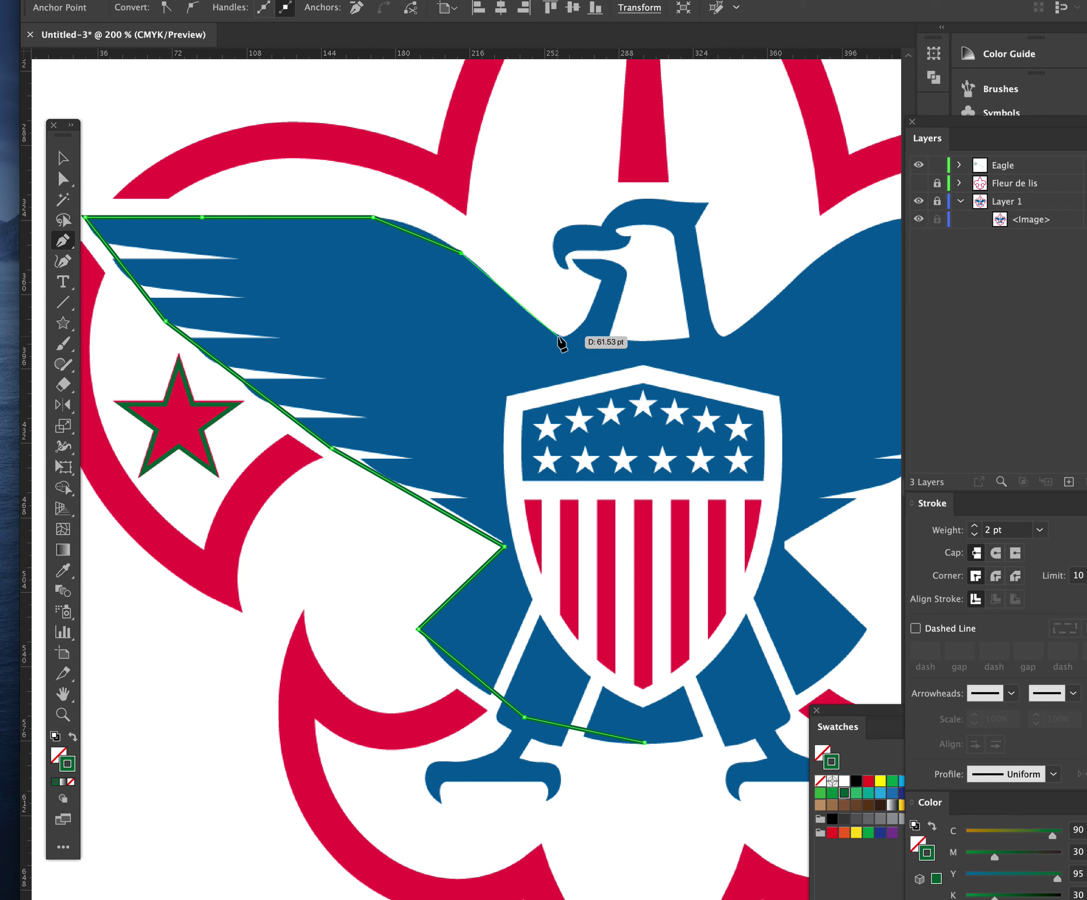
left_click(561, 335)
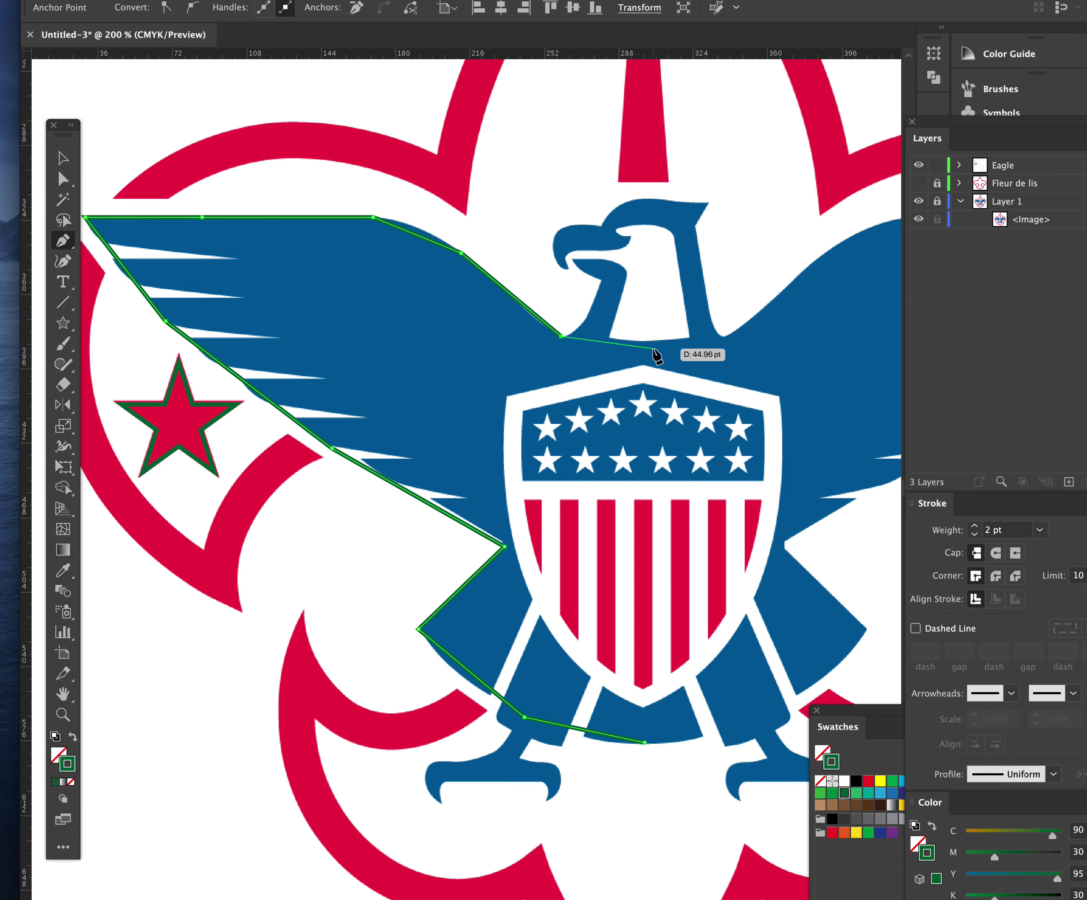
left_click(645, 341)
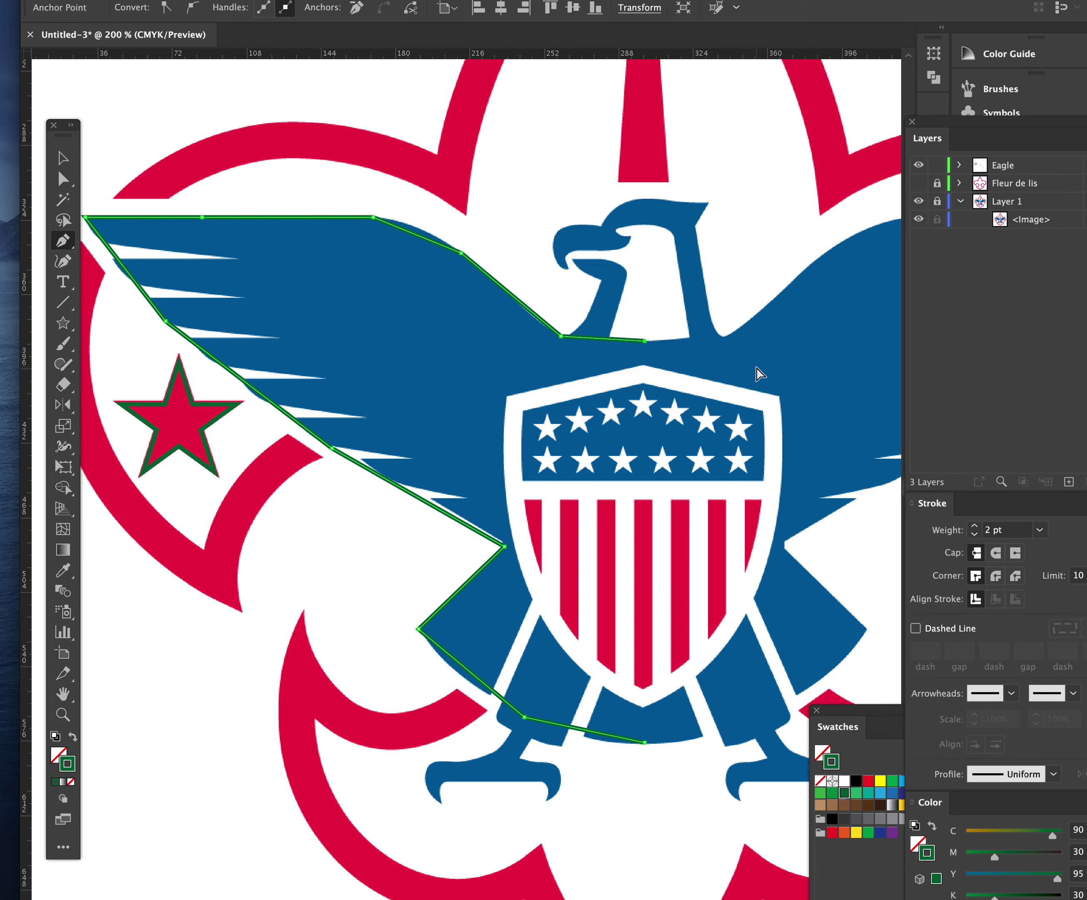
left_click(780, 373, "super")
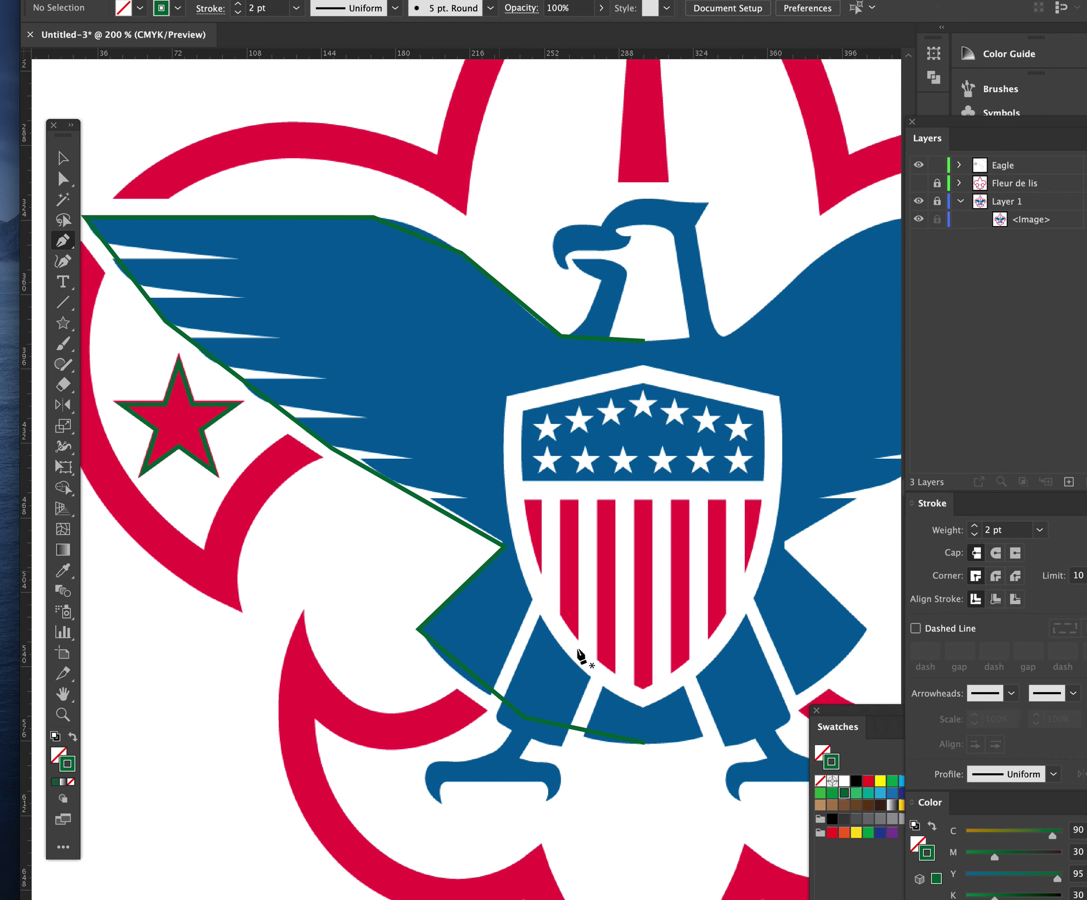
left_click(549, 731, "super")
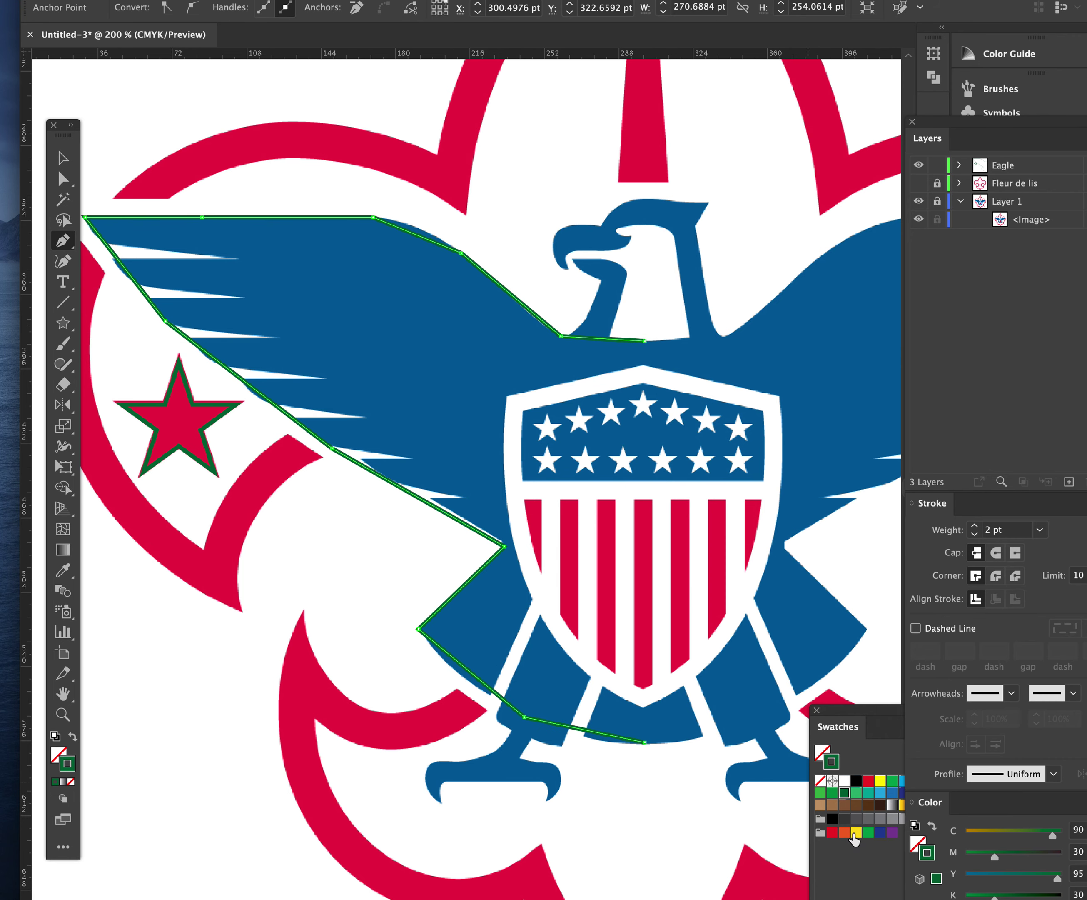
left_click(856, 832)
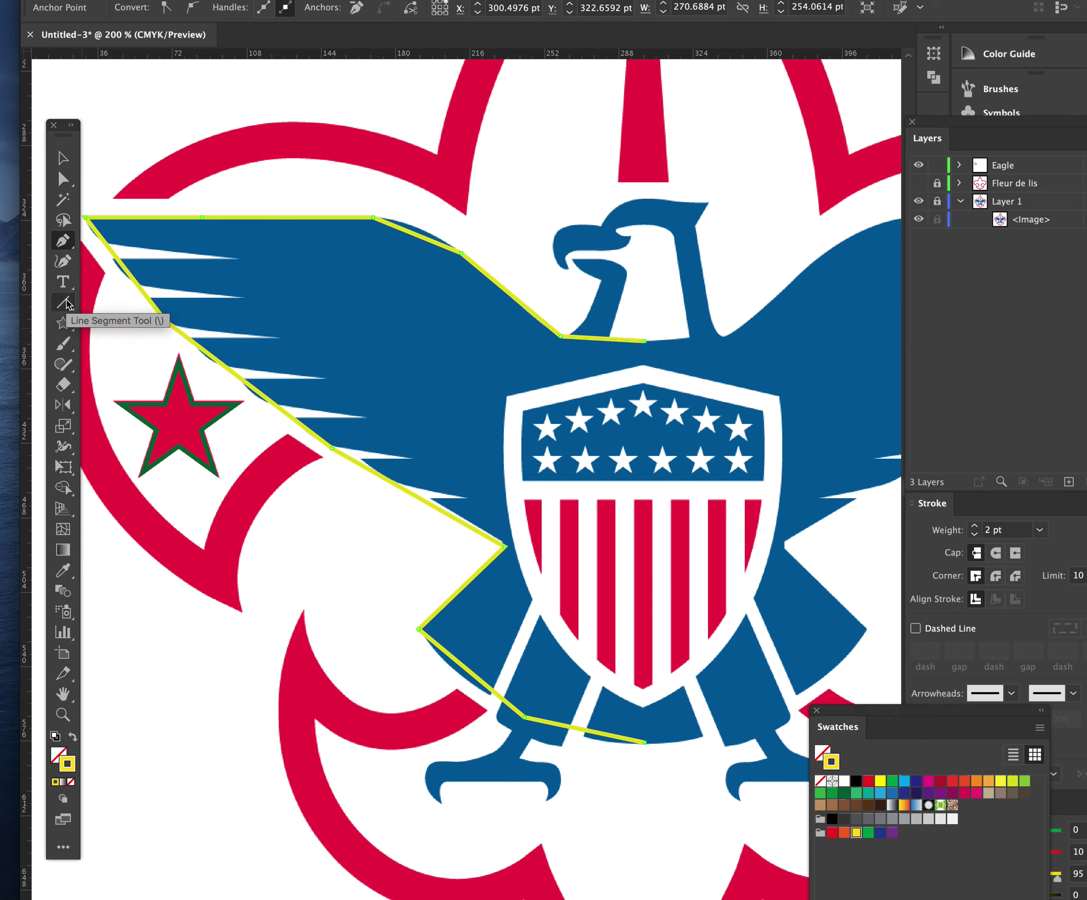
Curve the path along the tail's bottom edge with the Anchor Point tool to follow the logo
left_click(63, 248)
left_click(155, 302)
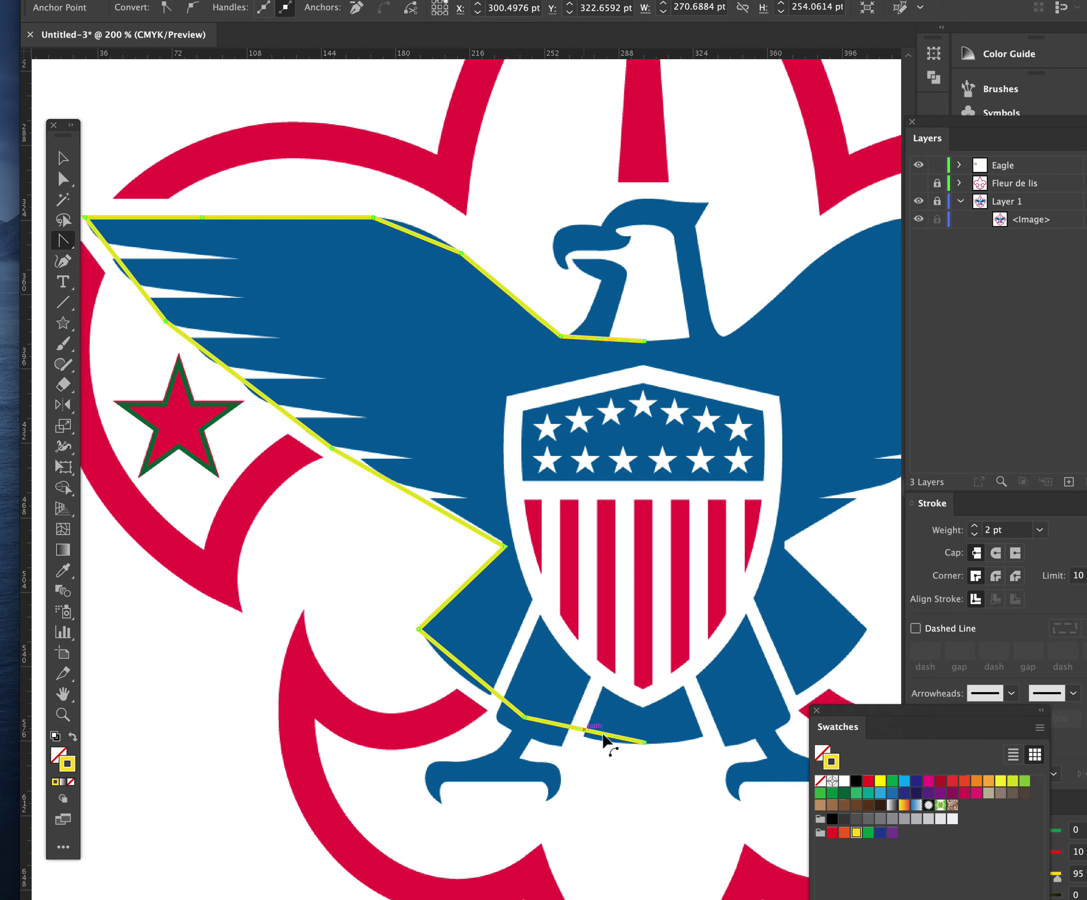
left_click_drag(646, 742, 599, 743)
left_click_drag(524, 718, 473, 698)
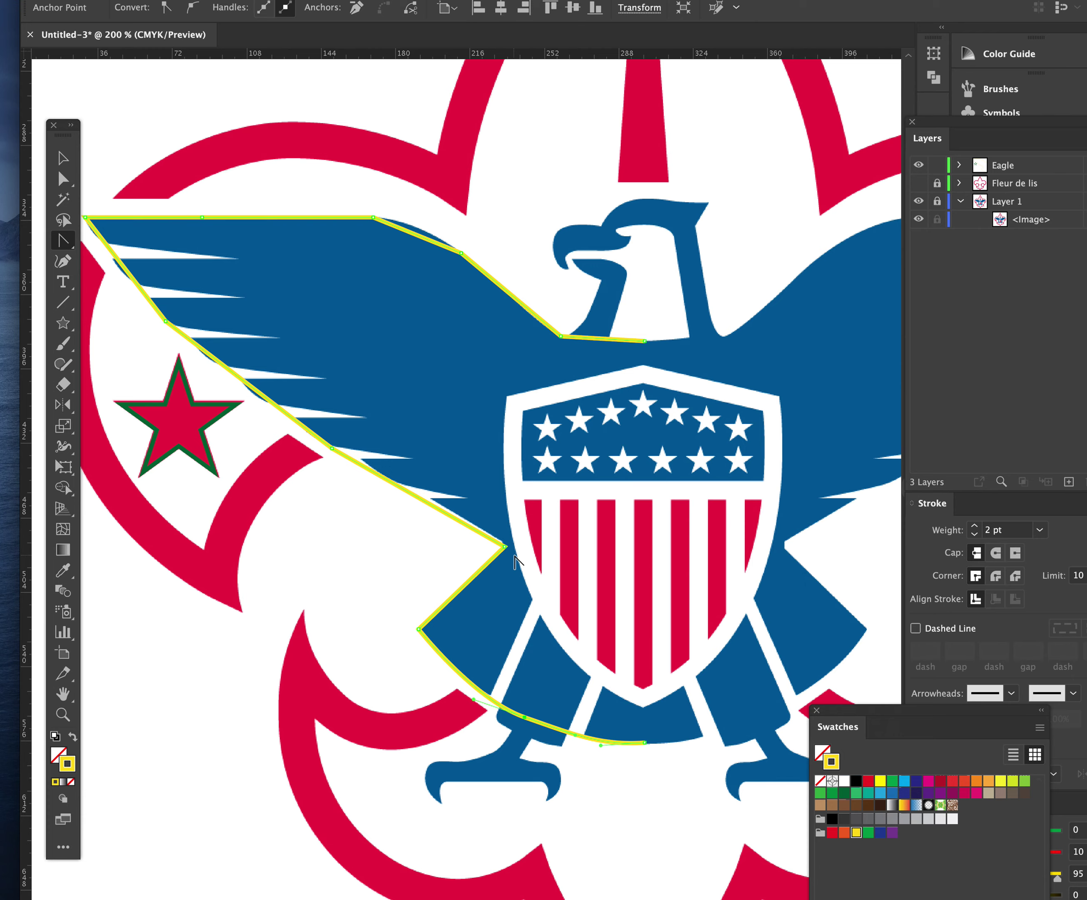
Curve the path's lower and upper wing edges and the neck base to follow the eagle's silhouette
left_click_drag(331, 448, 264, 407)
left_click_drag(166, 322, 135, 293)
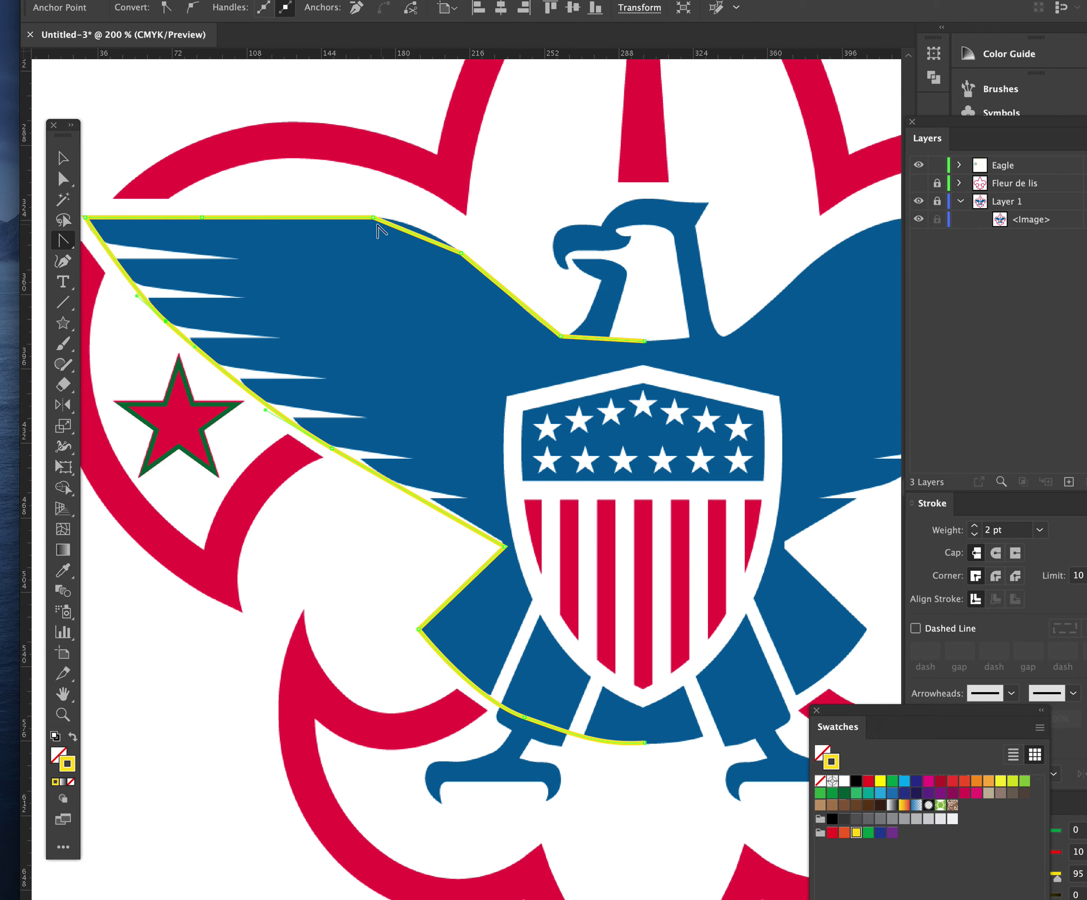
left_click_drag(373, 217, 412, 223)
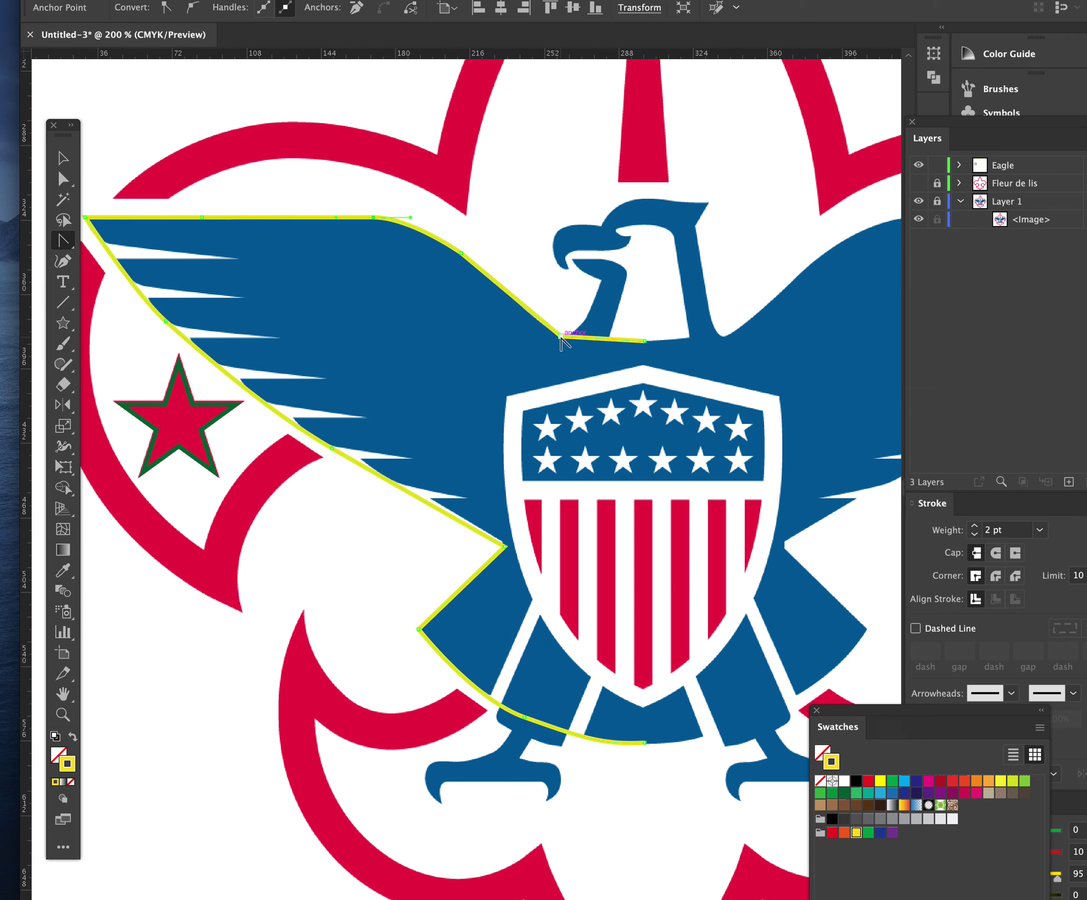
left_click_drag(562, 337, 584, 344)
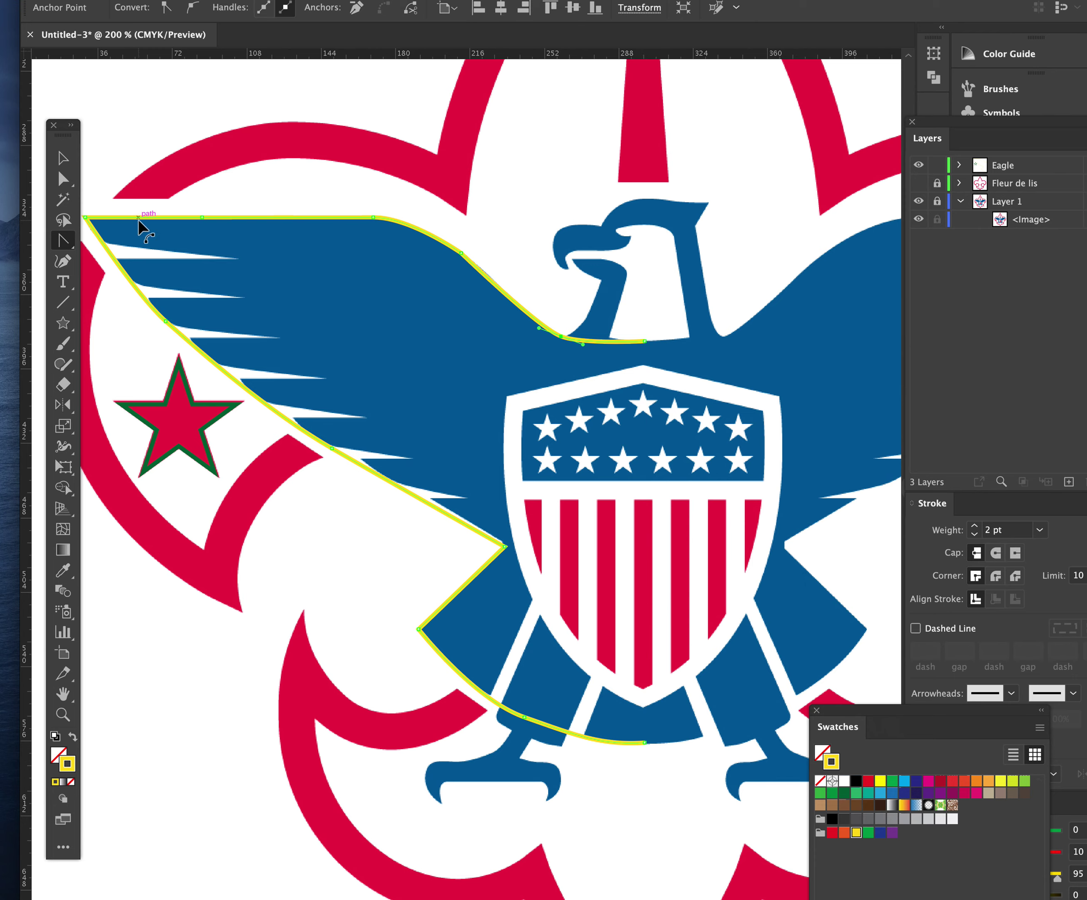
Add an anchor point on the wing's lower edge beside the shield and move it so the inner corner follows the logo
left_click(59, 174)
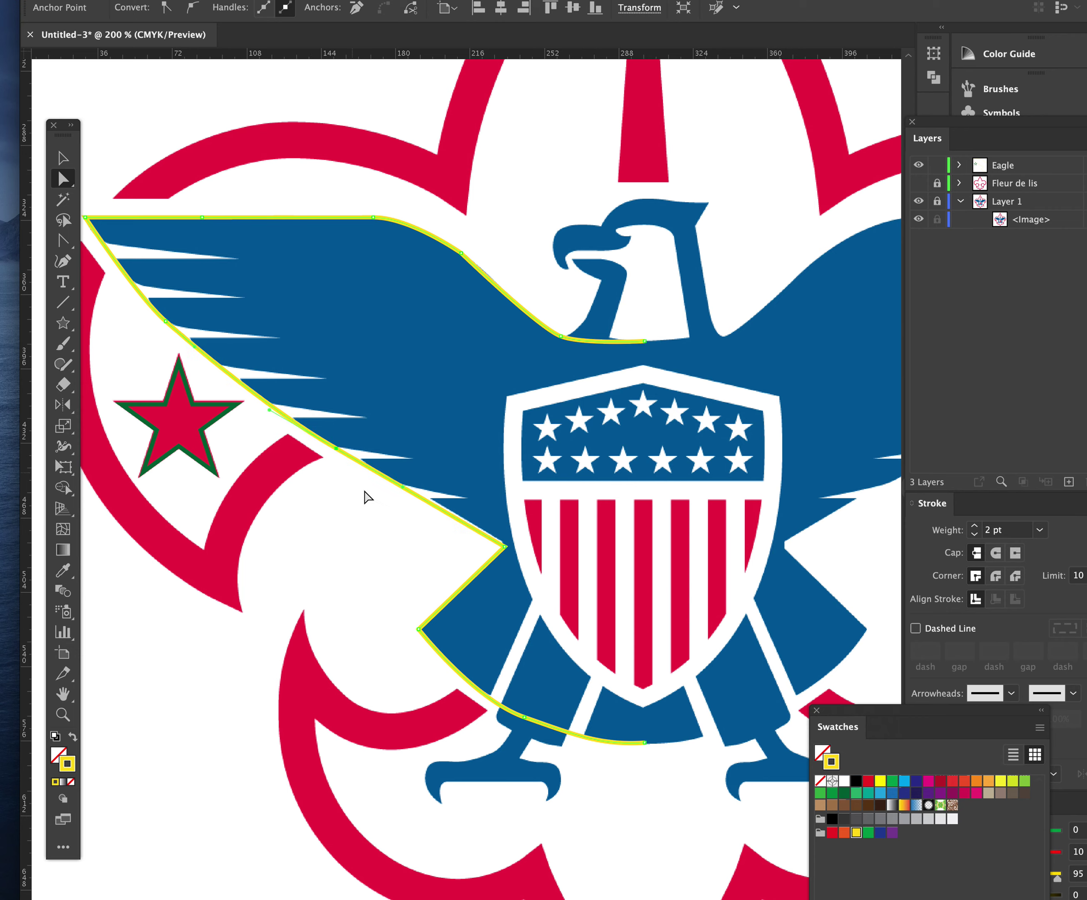
left_click(409, 550)
left_click(505, 547)
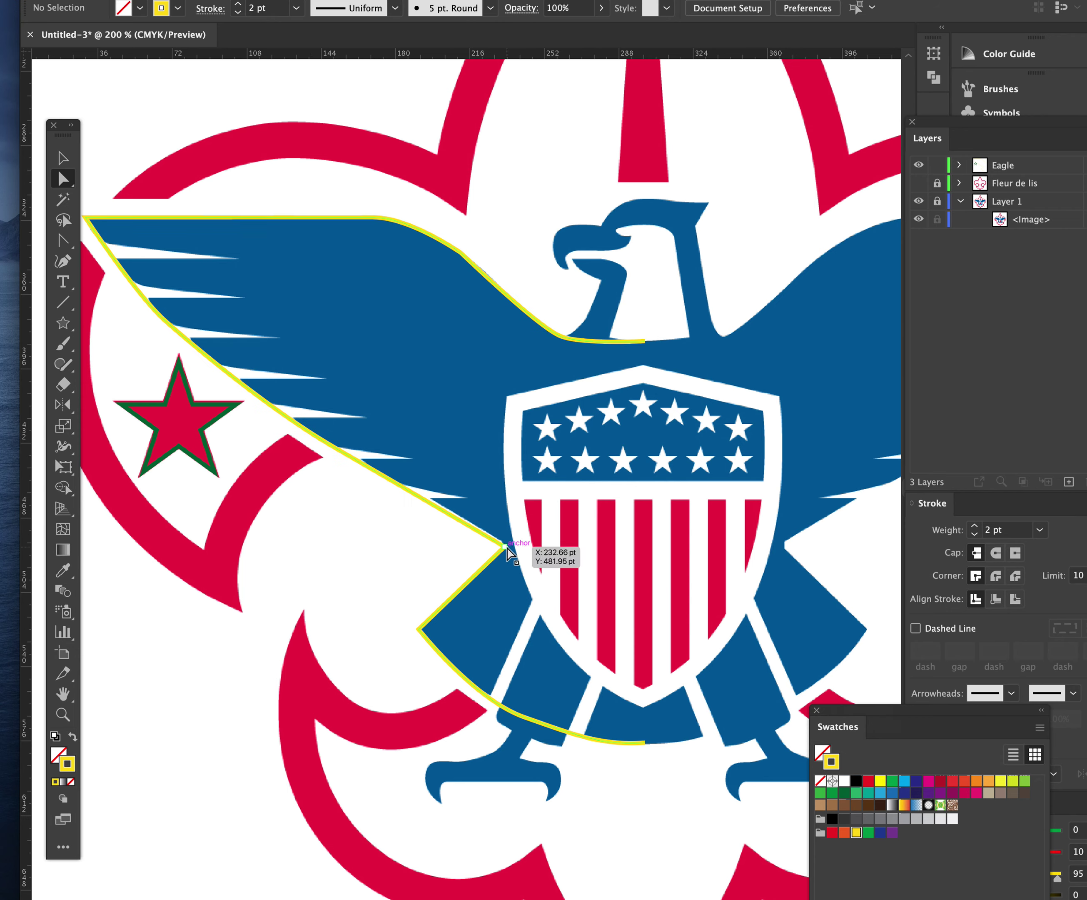
left_click(506, 547)
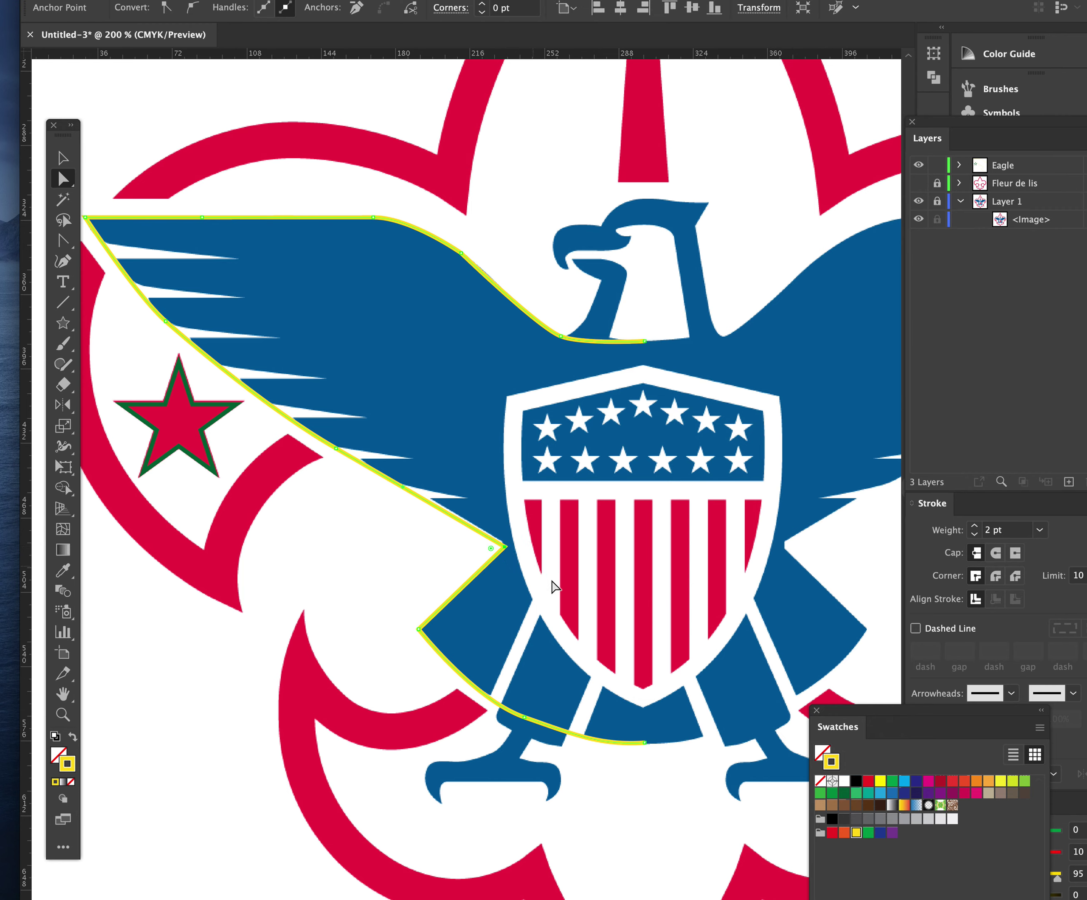
left_click(403, 511)
left_click_drag(62, 240, 99, 240)
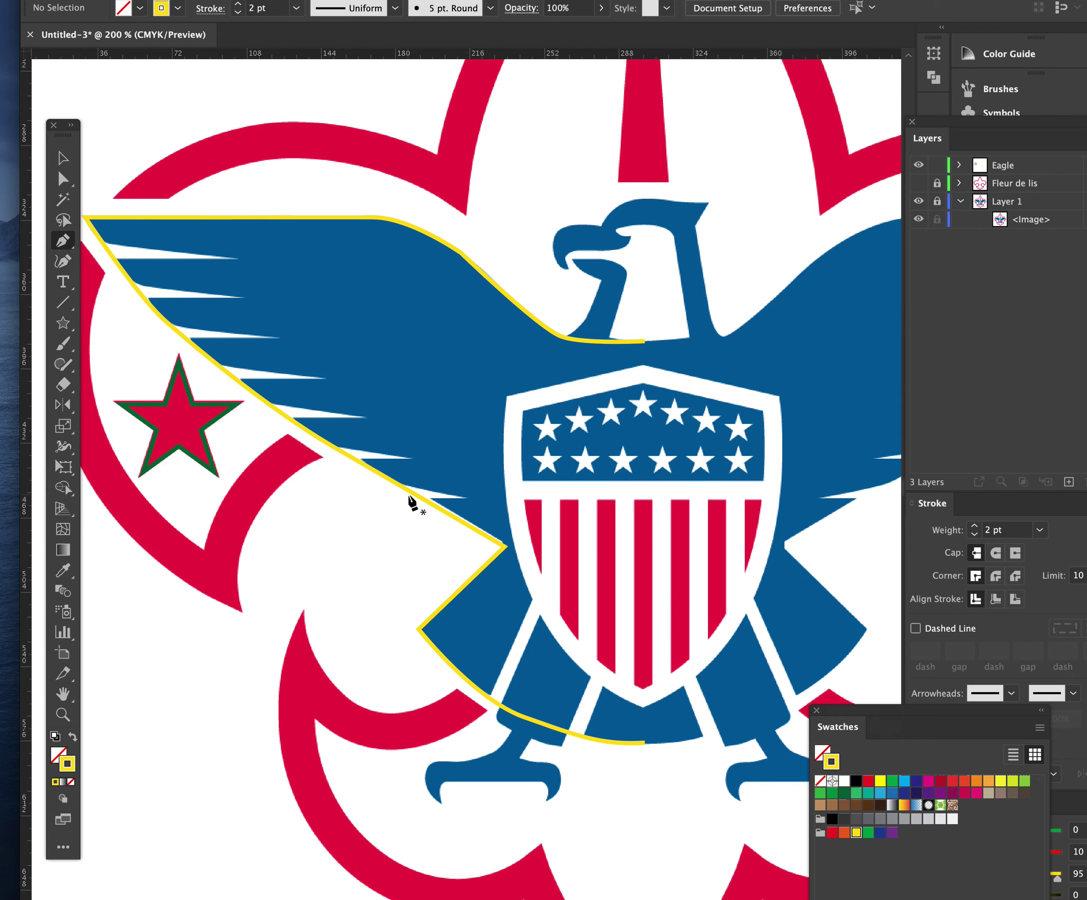
left_click(493, 540)
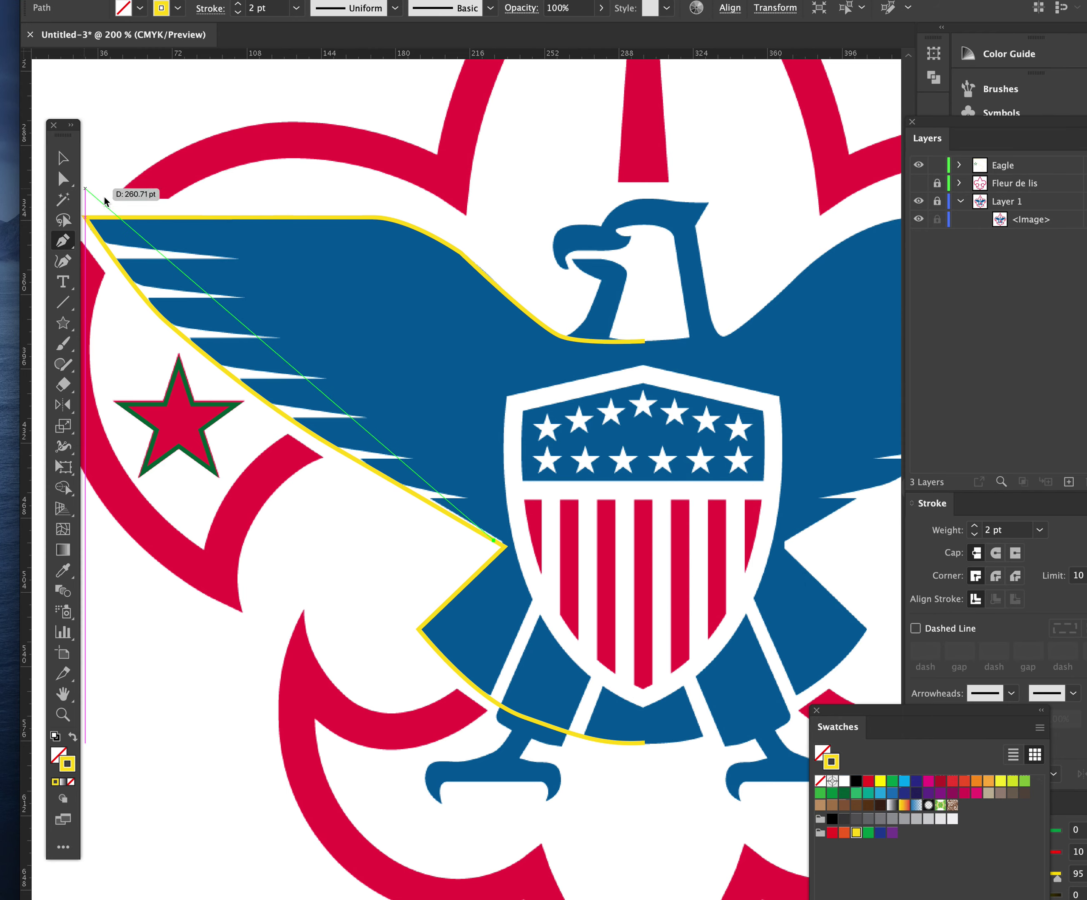
left_click(476, 558, "super")
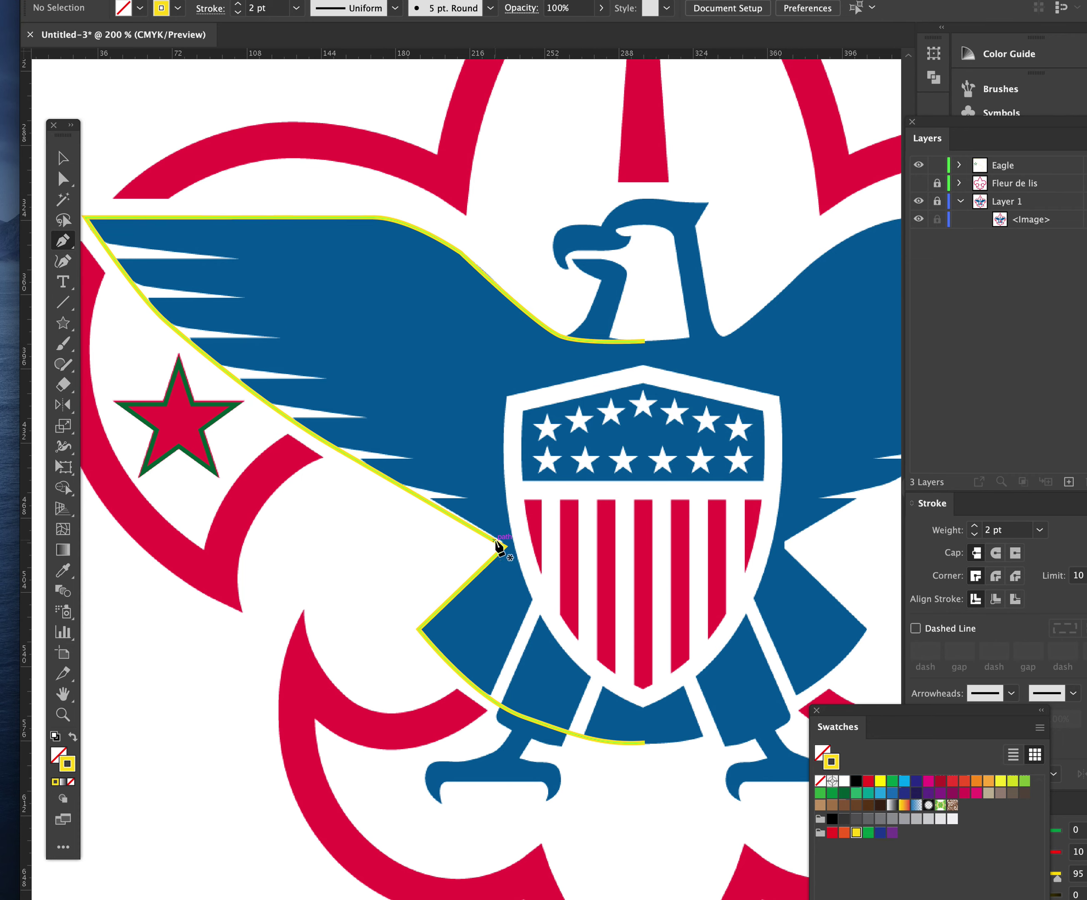
left_click(496, 540, "super")
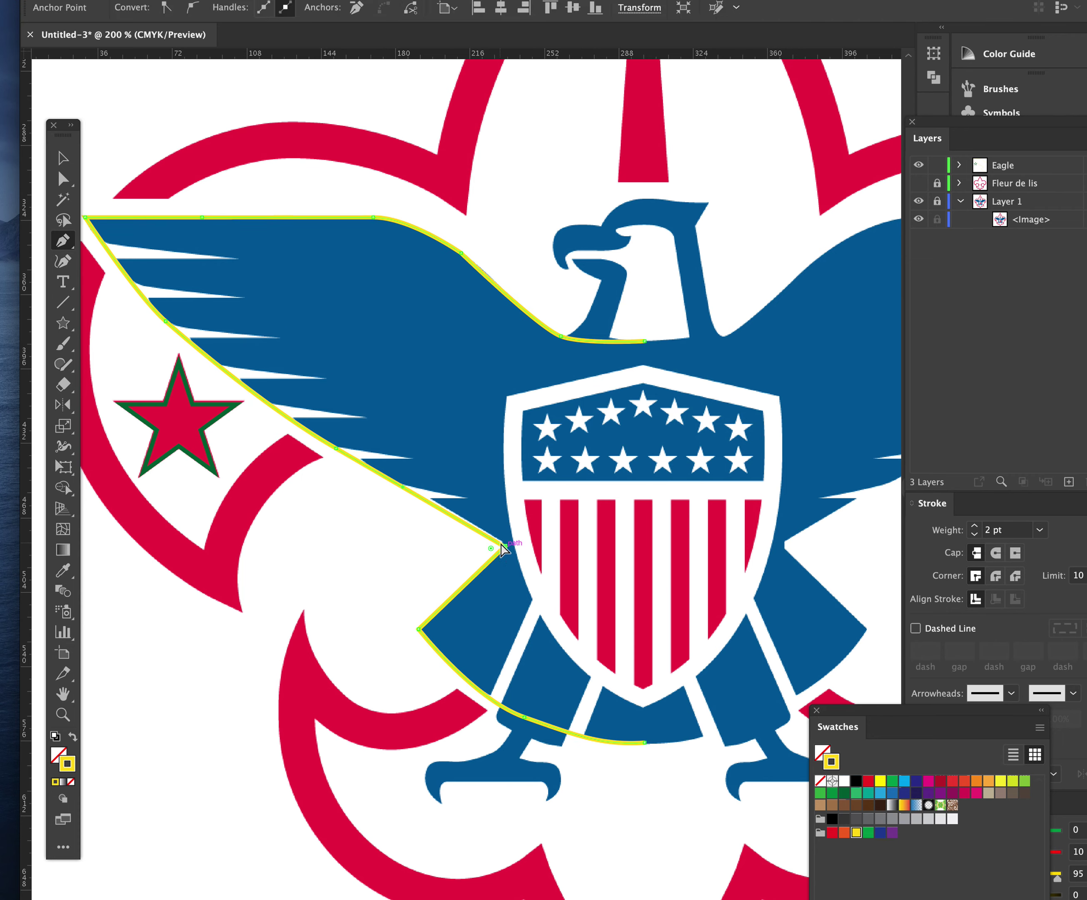
key("super")
left_click_drag(495, 541, 509, 545)
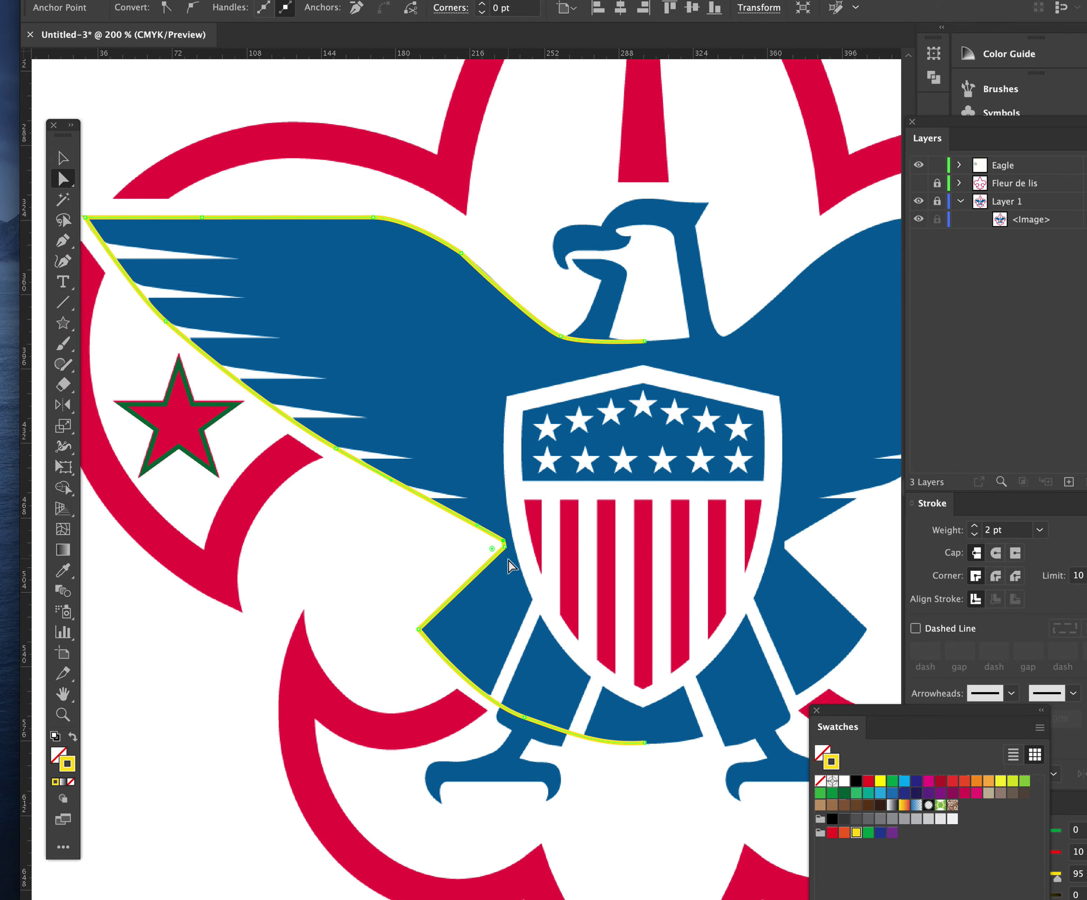
left_click(503, 573)
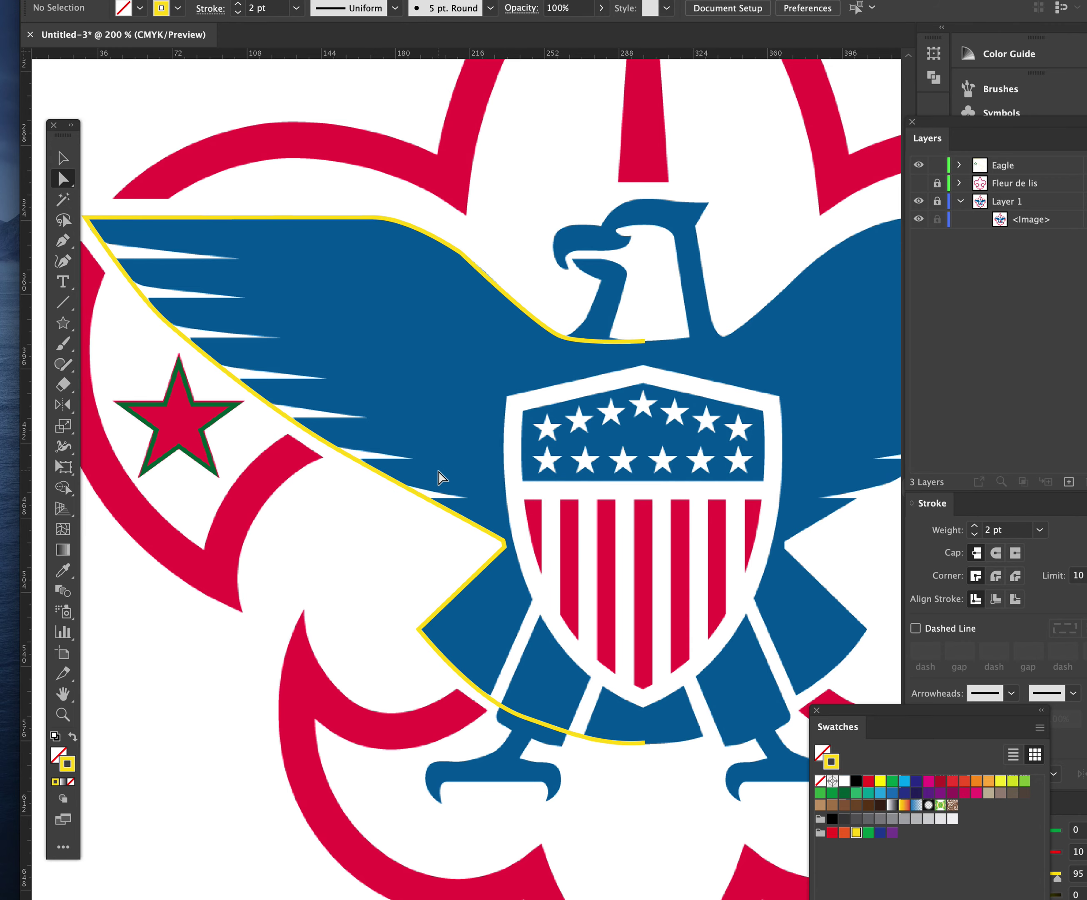
Recolour the half-eagle path's stroke to CMYK Magenta
key("ctrl+minus")
left_click_drag(547, 579, 608, 621)
left_click(497, 338)
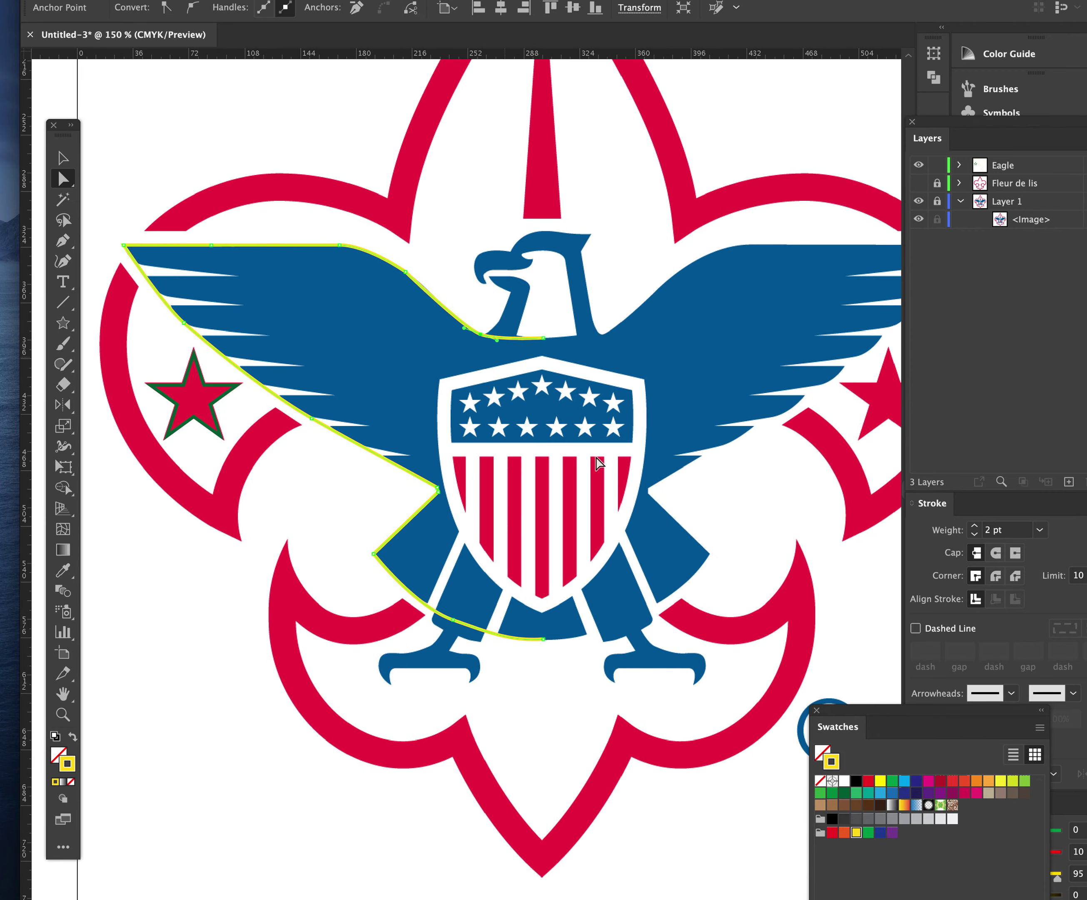
left_click(928, 781)
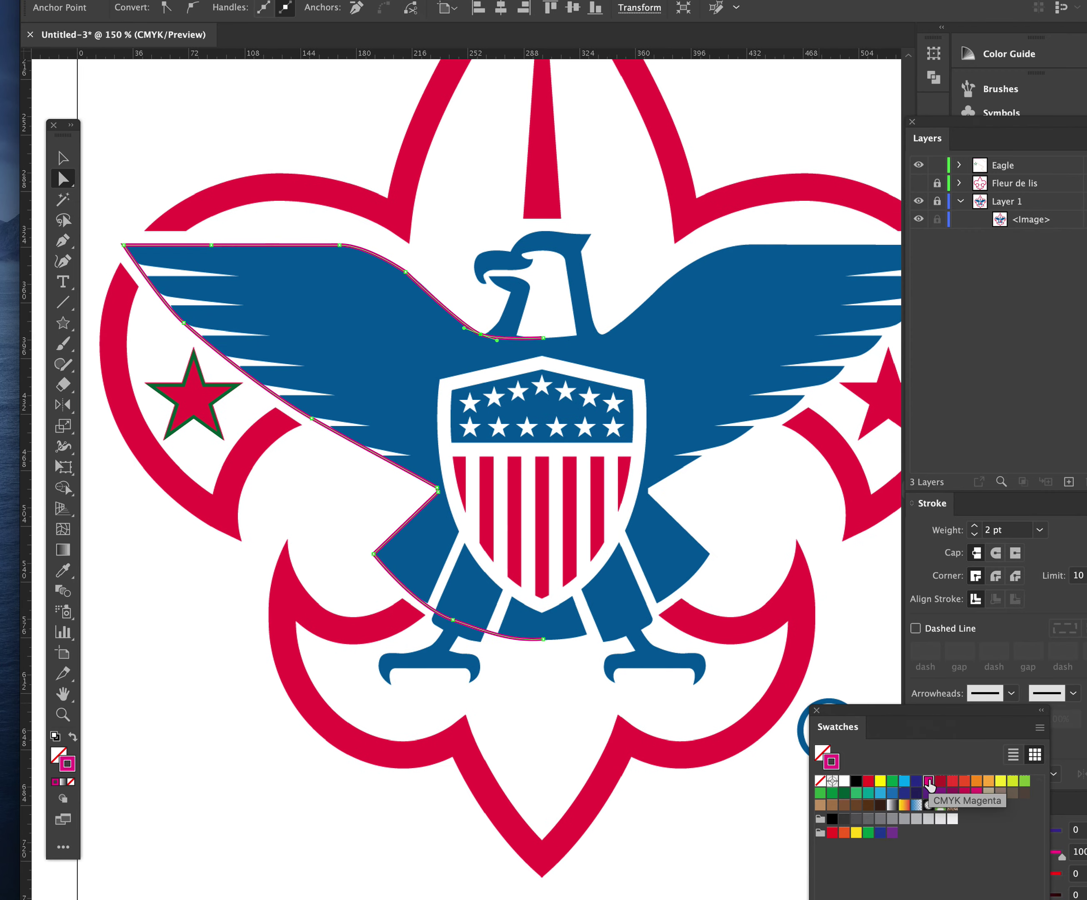
scroll(343, 265, "up", 2)
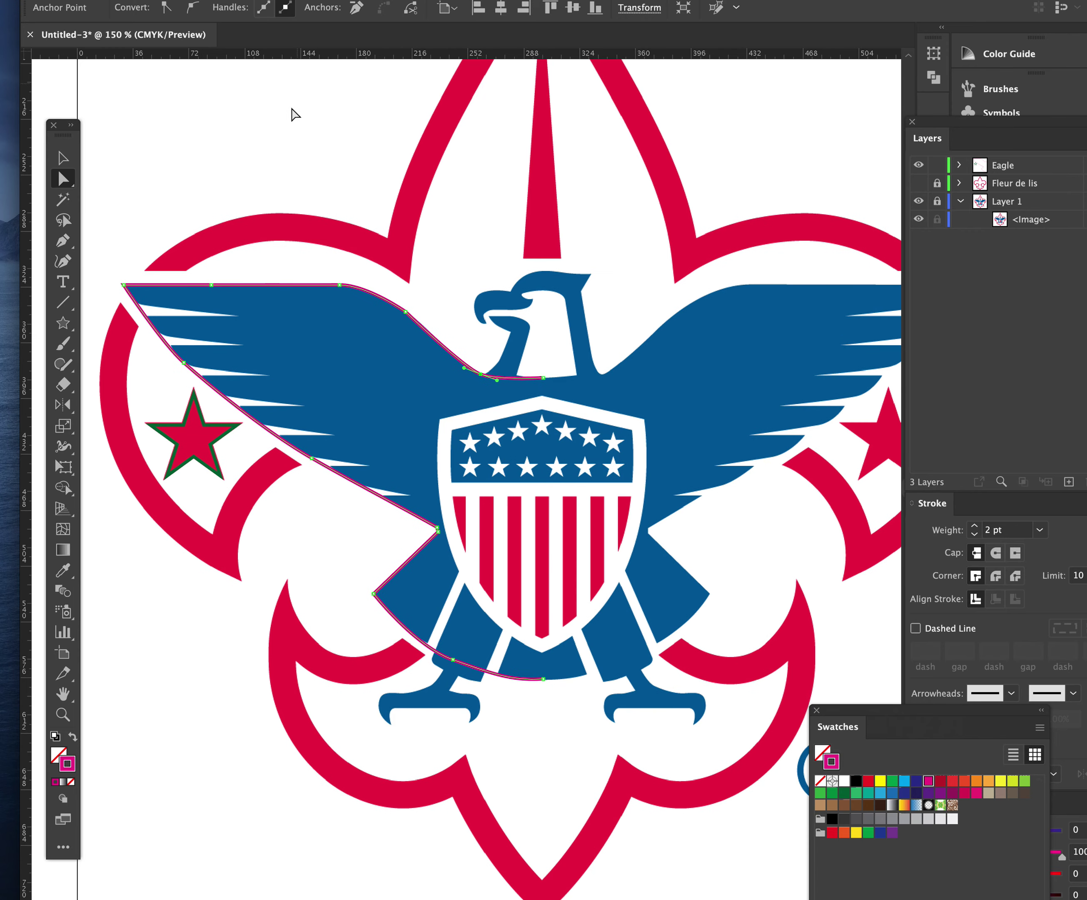
Set the stroke weight of the half-eagle path to 4 pt and deselect it
left_click(63, 159)
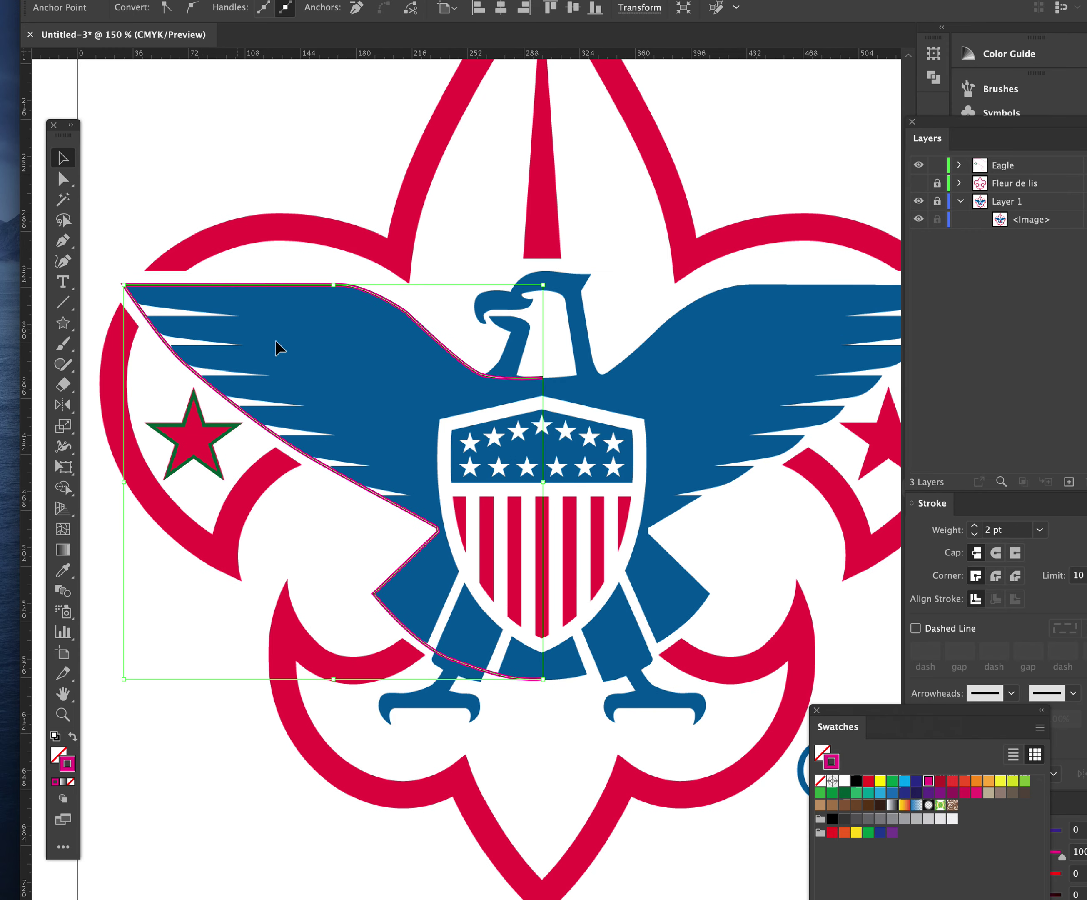
left_click(426, 251)
left_click(382, 293)
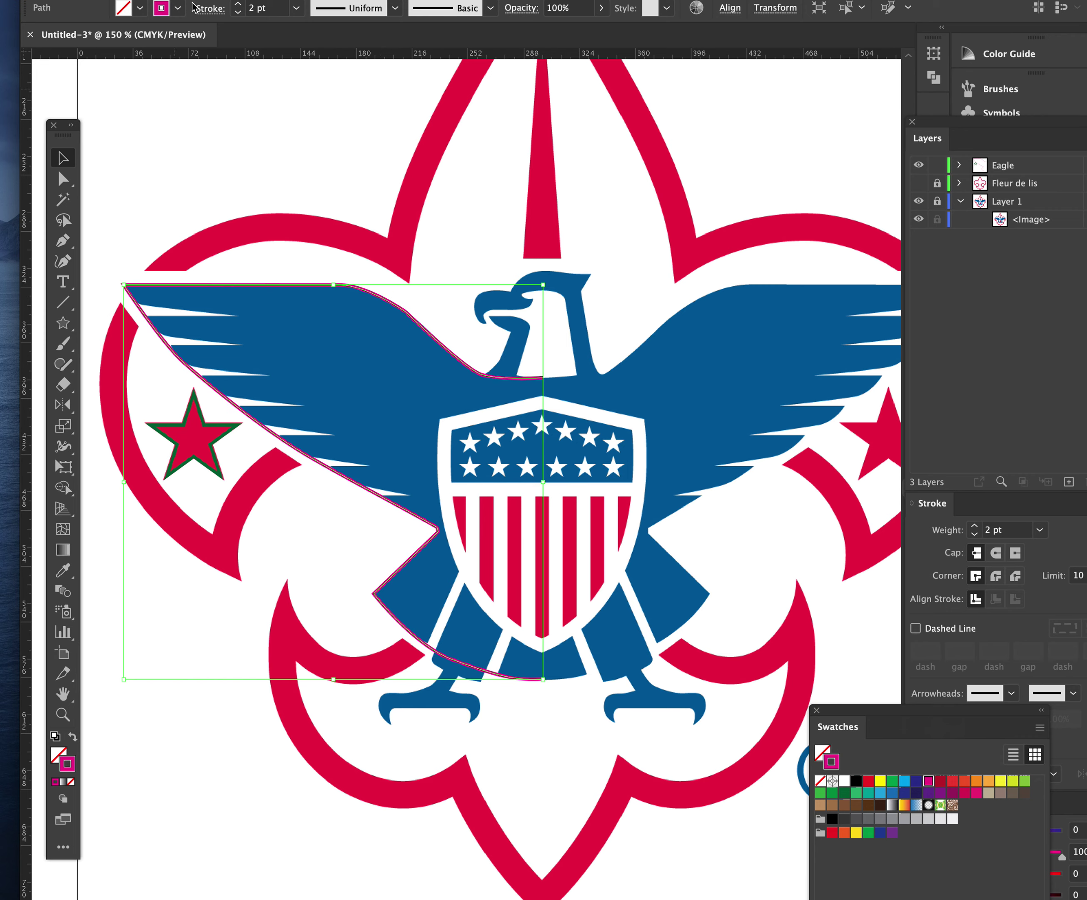
left_click(238, 4)
left_click(238, 4)
left_click(697, 554)
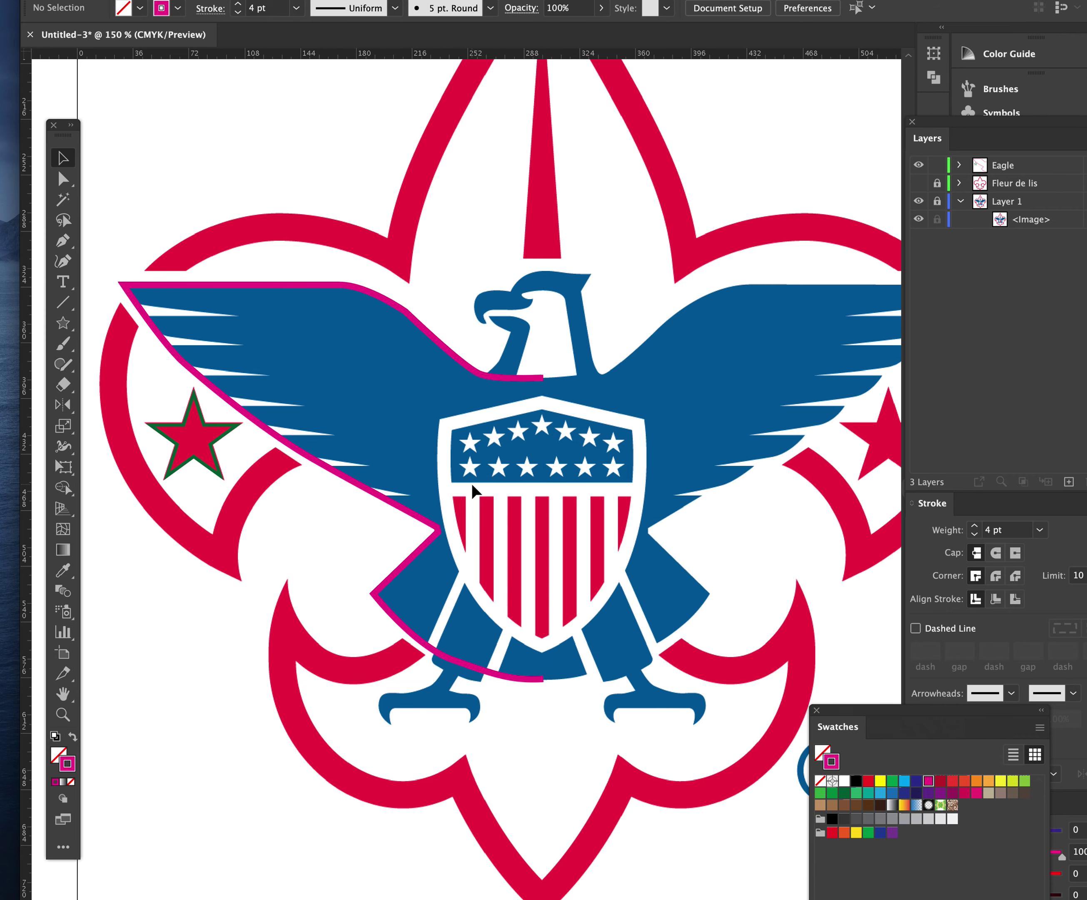
Reflect a copy of the half-eagle path across a vertical axis through the shield's centre to outline the other wing
left_click(384, 499)
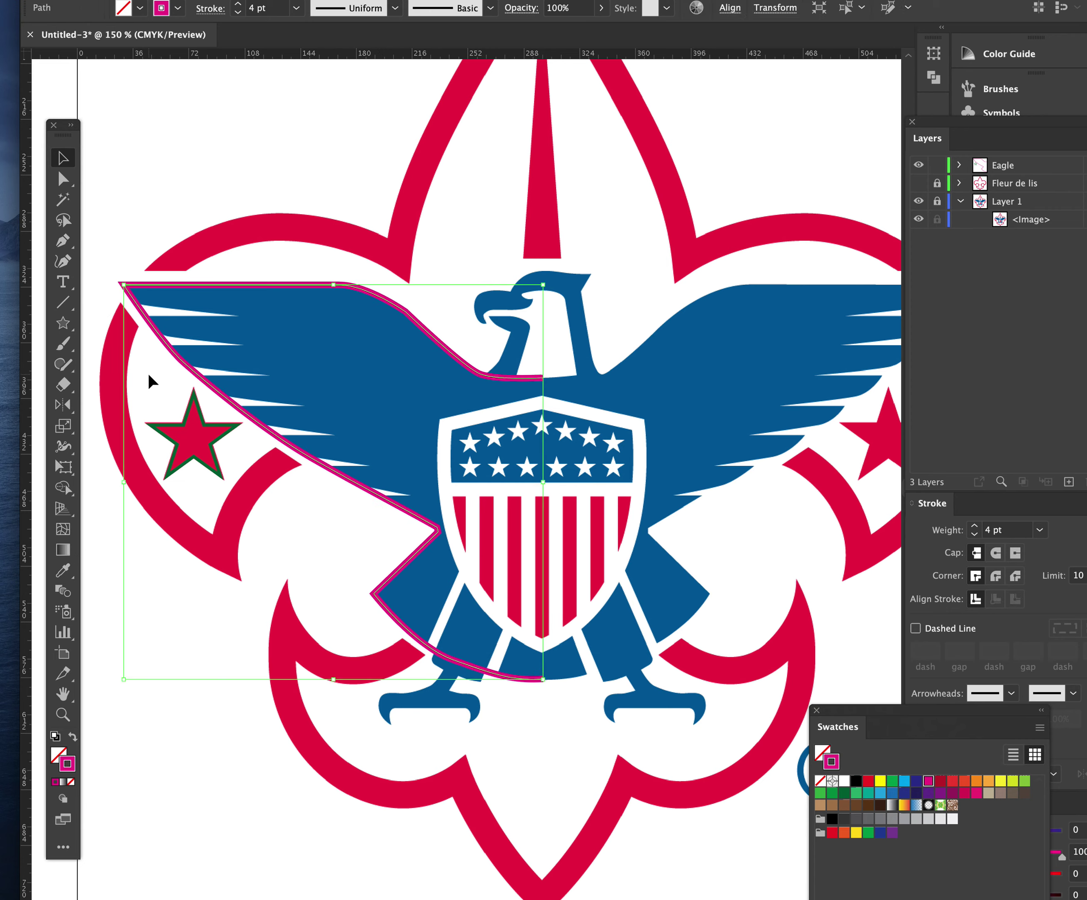
left_click(63, 405)
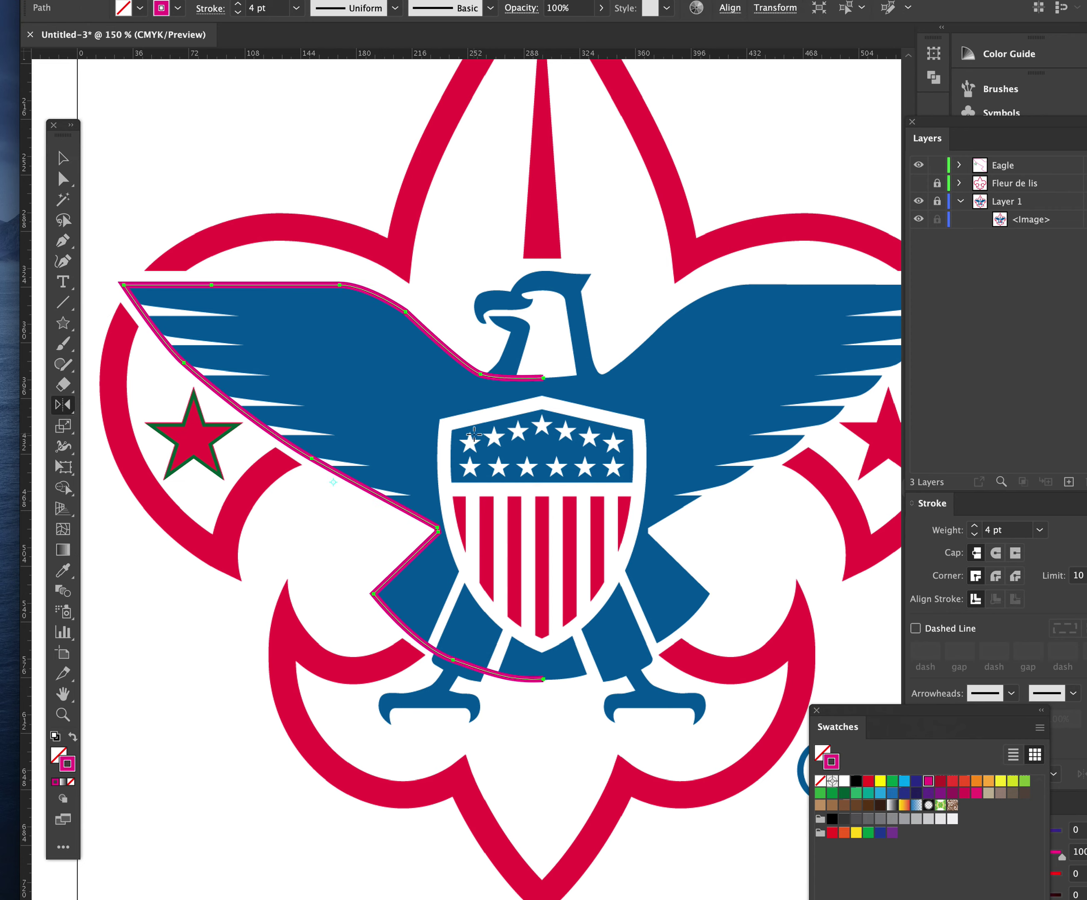
left_click(542, 479, "alt")
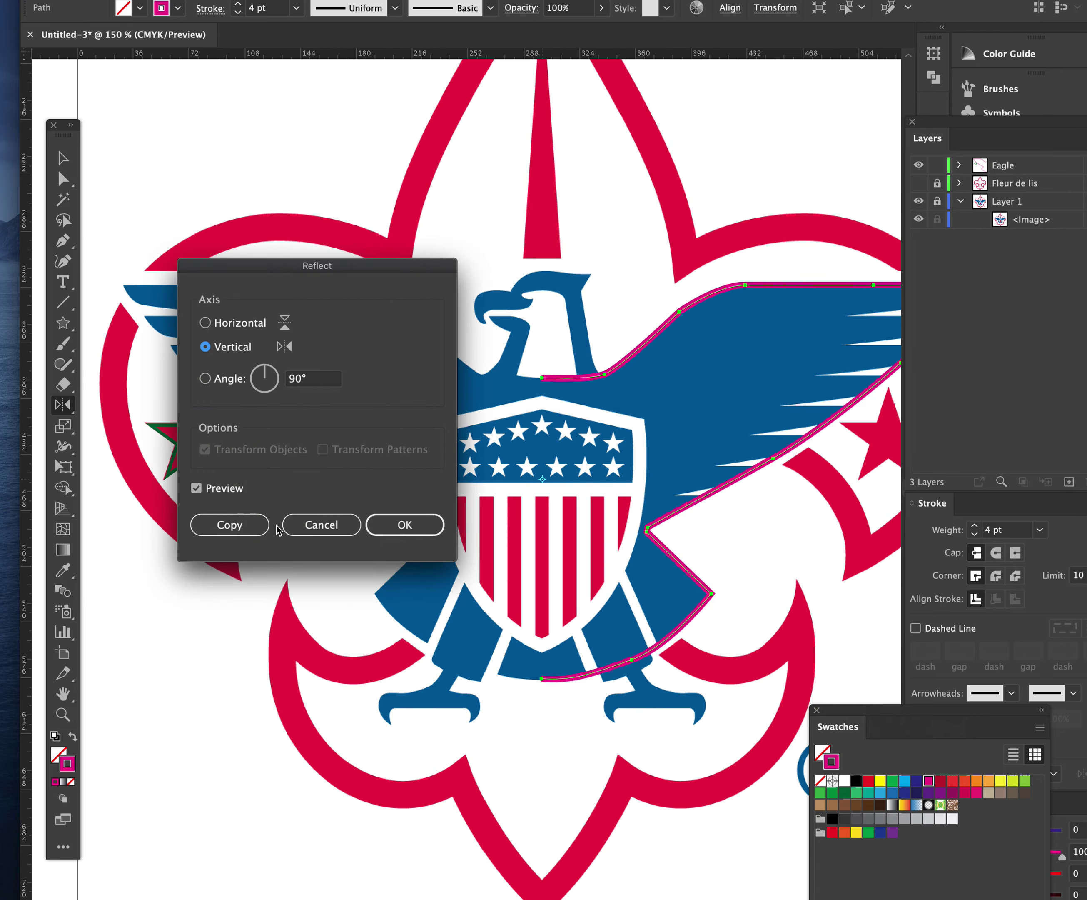
left_click(226, 526)
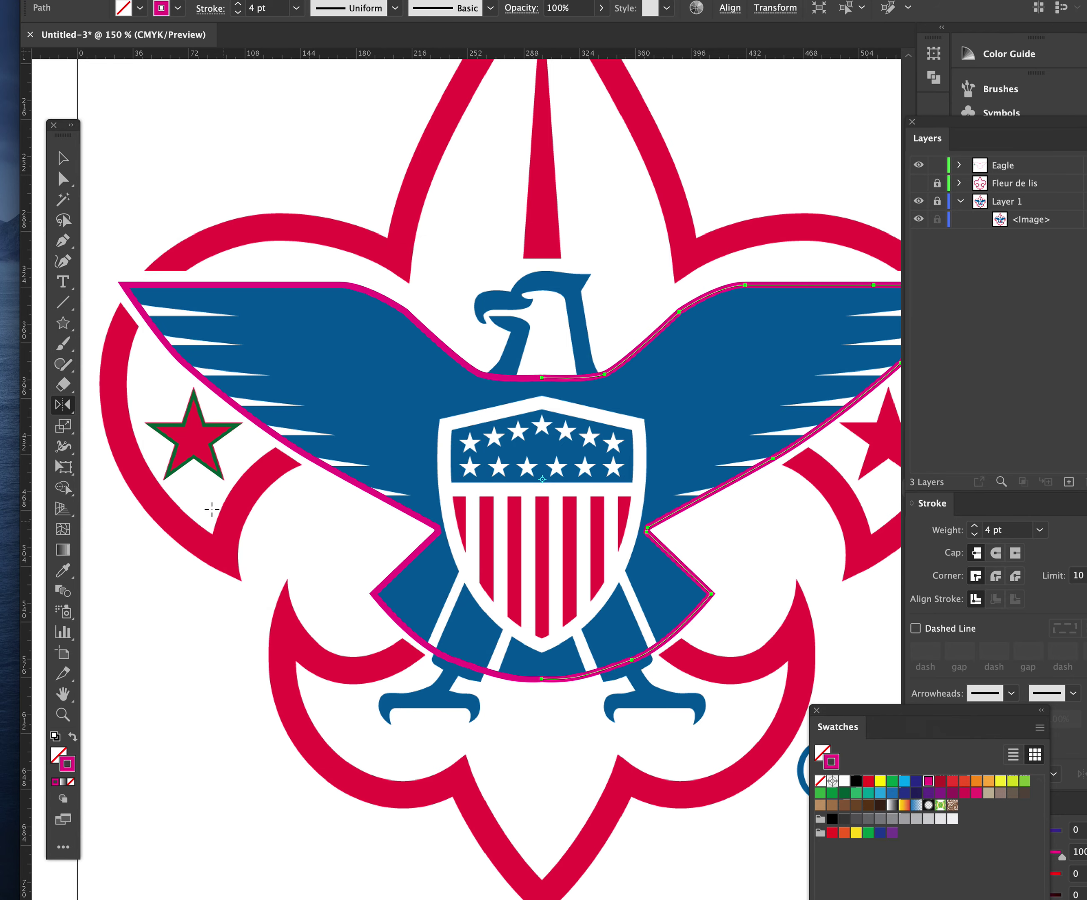
Join the two halves of the outline at their endpoints in the centre of the neck base and of the tail's bottom edge
left_click(64, 178)
left_click(404, 224)
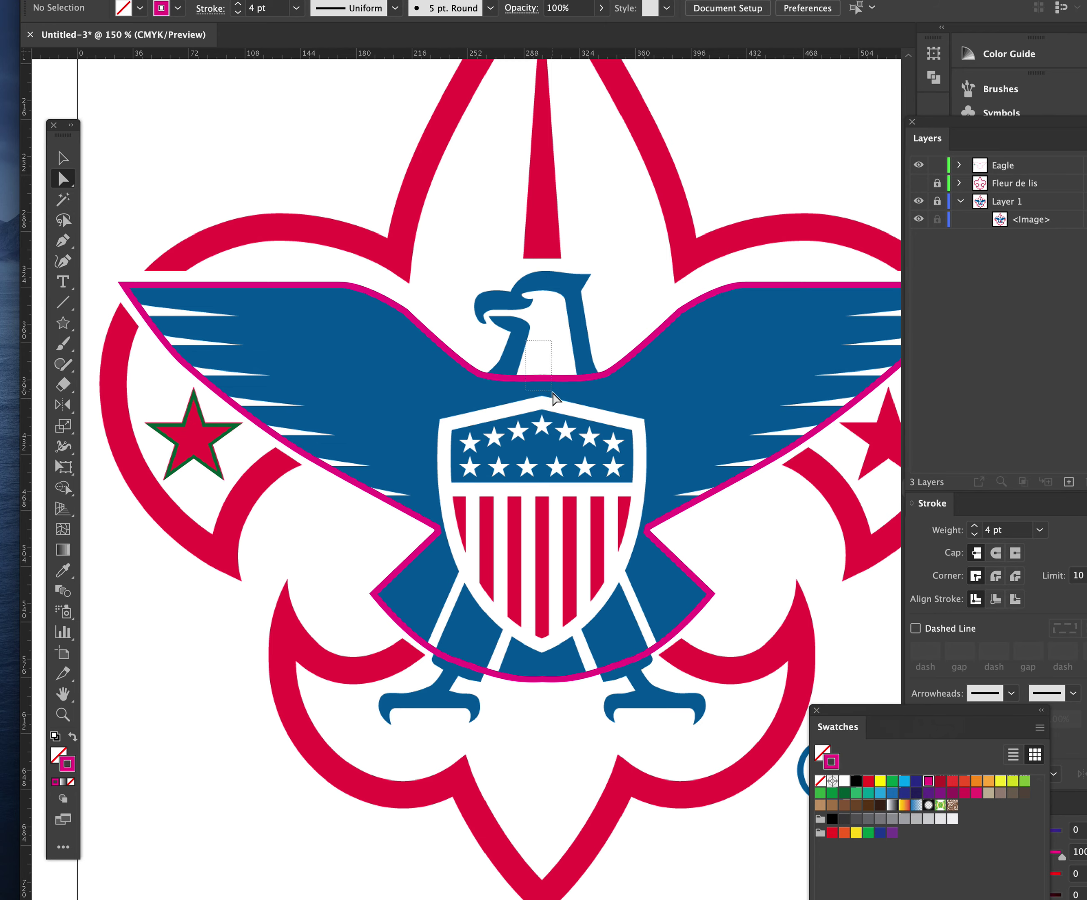
left_click(553, 397)
key("super")
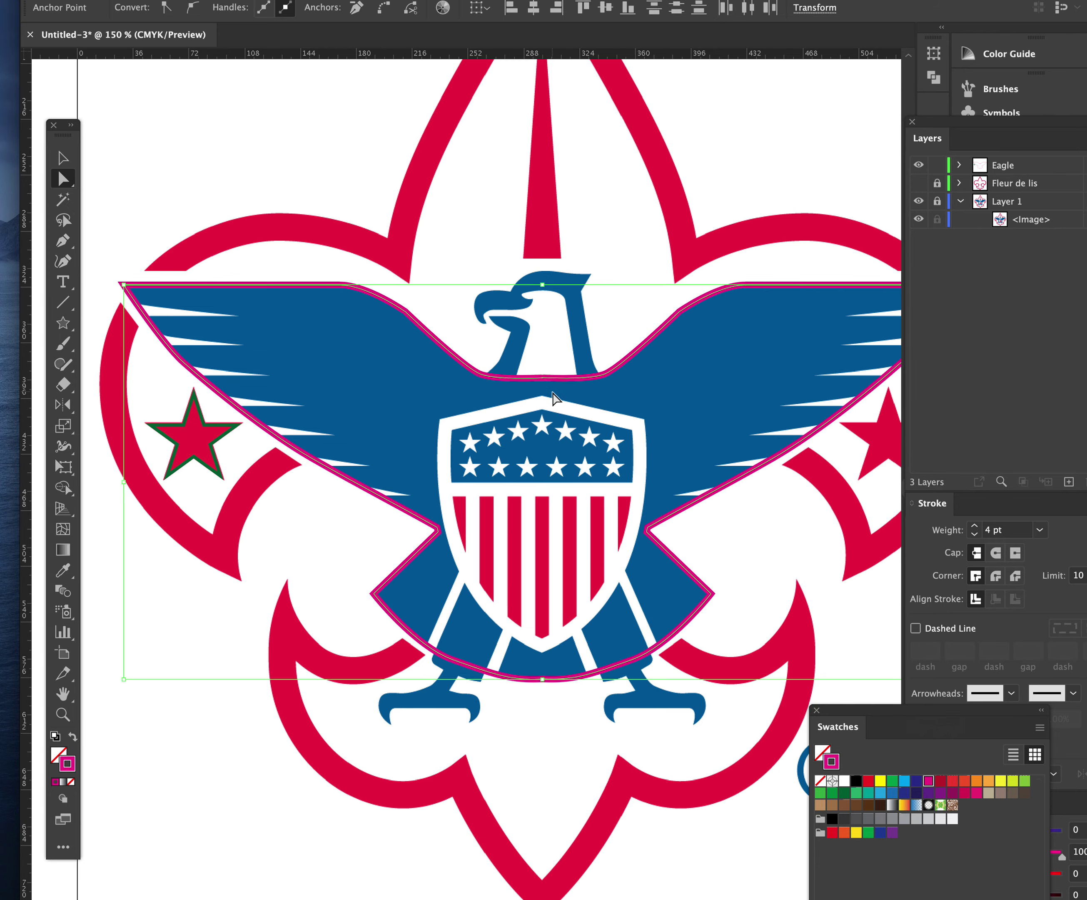
left_click_drag(534, 363, 554, 394)
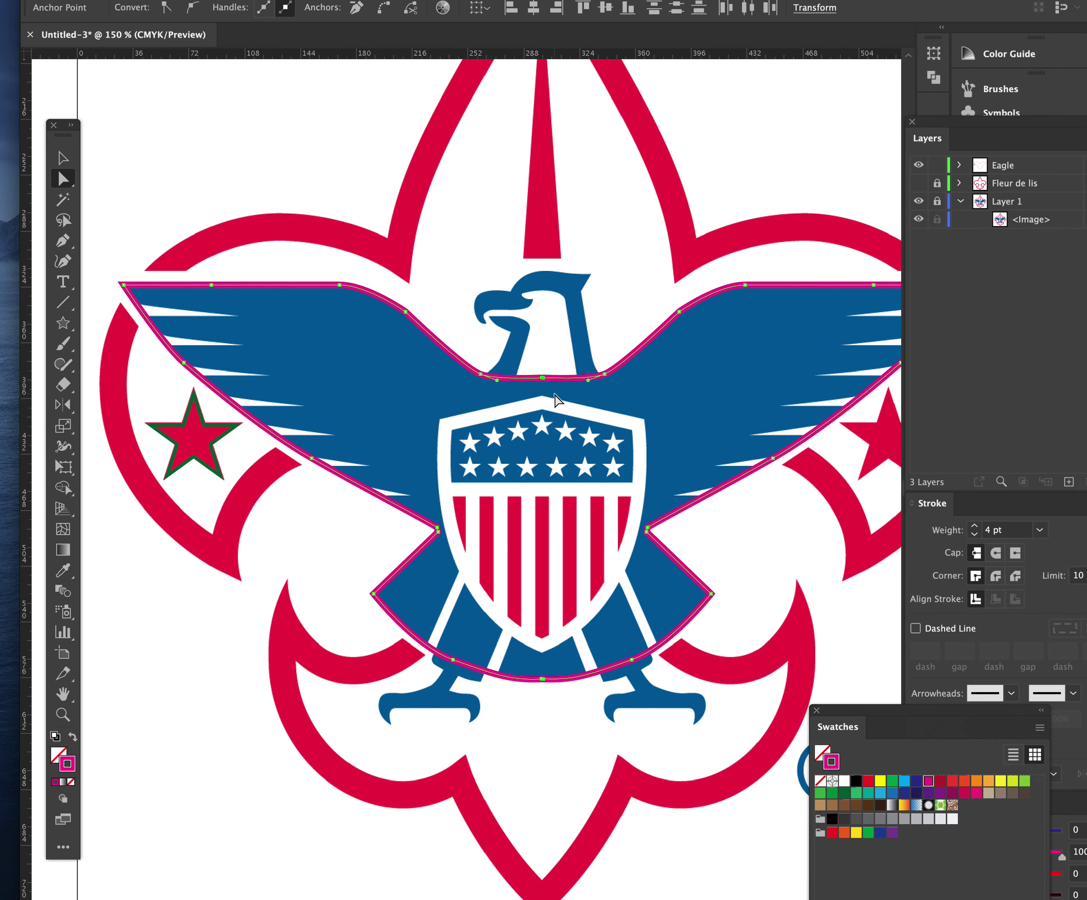
key("super")
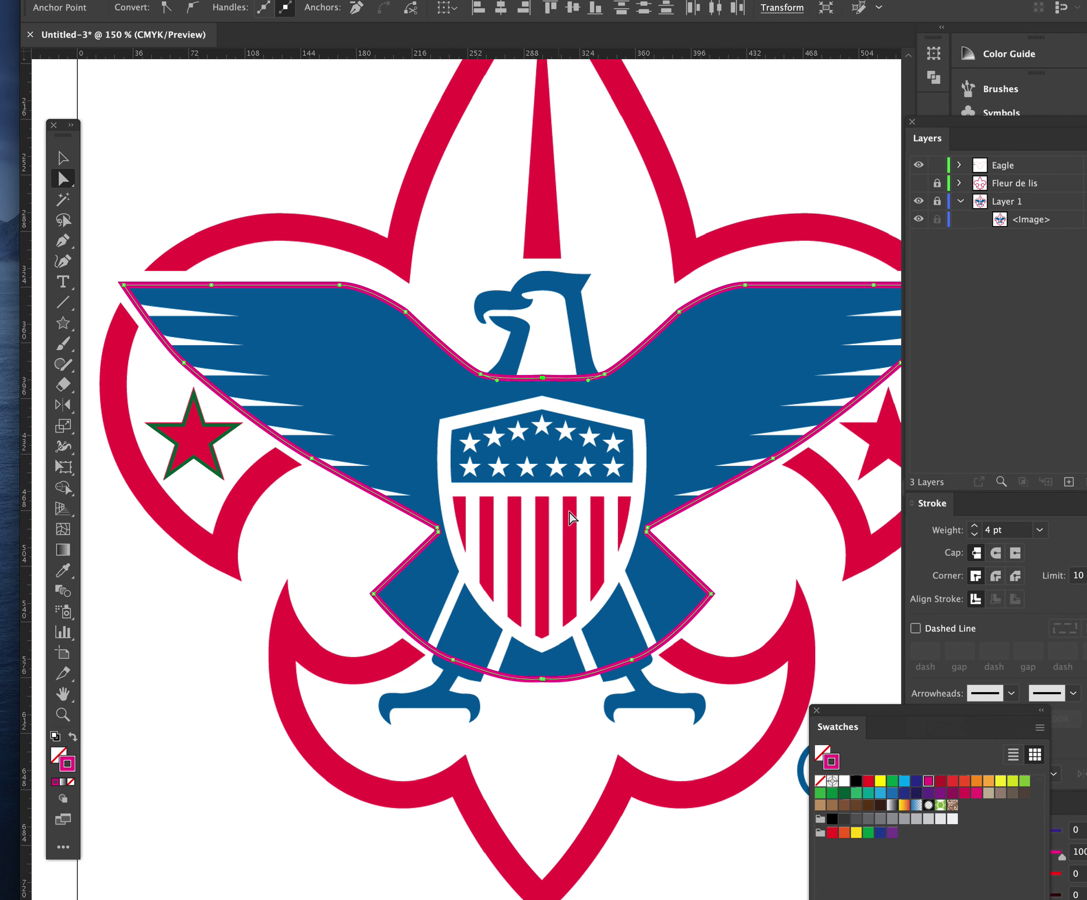
left_click_drag(570, 714, 521, 659)
key("super")
left_click(557, 760)
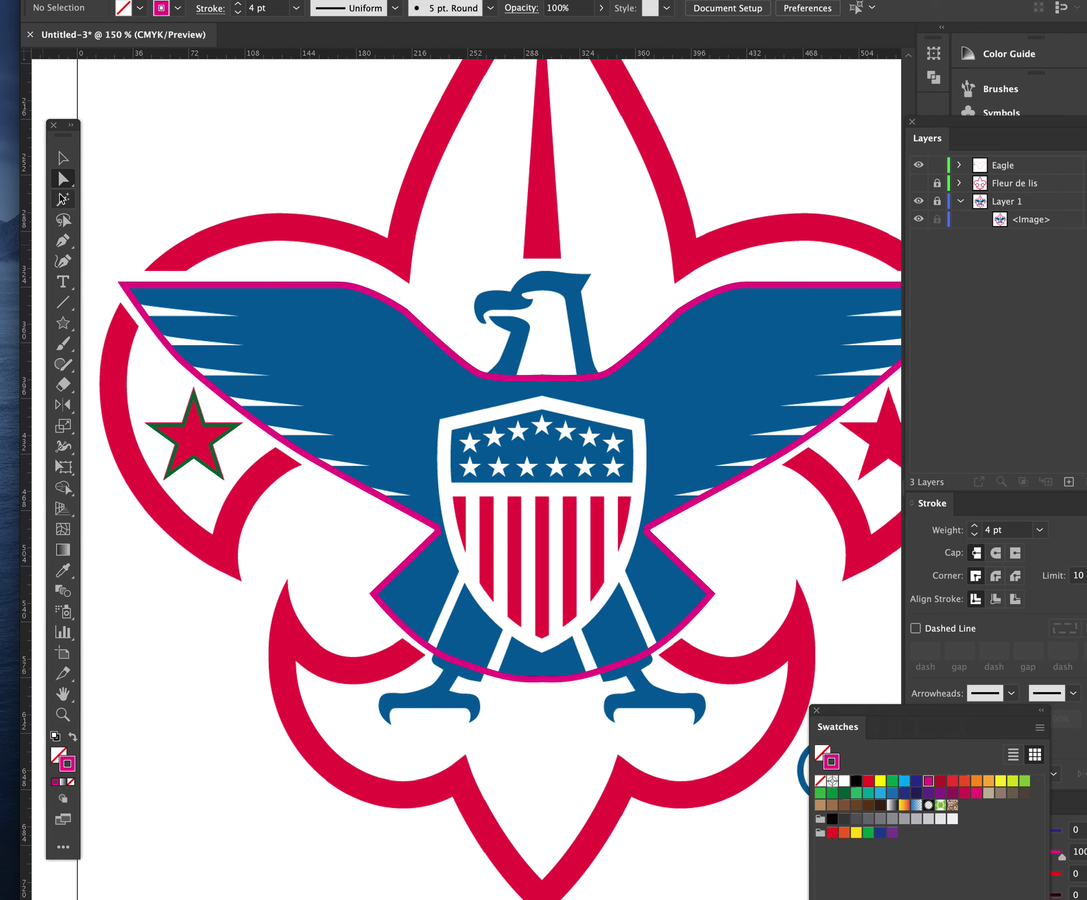
Trace the left wing's two uppermost white feather gaps with separate open wedge-shaped Pen paths extending past the wing's edge
left_click(62, 241)
left_click(119, 302)
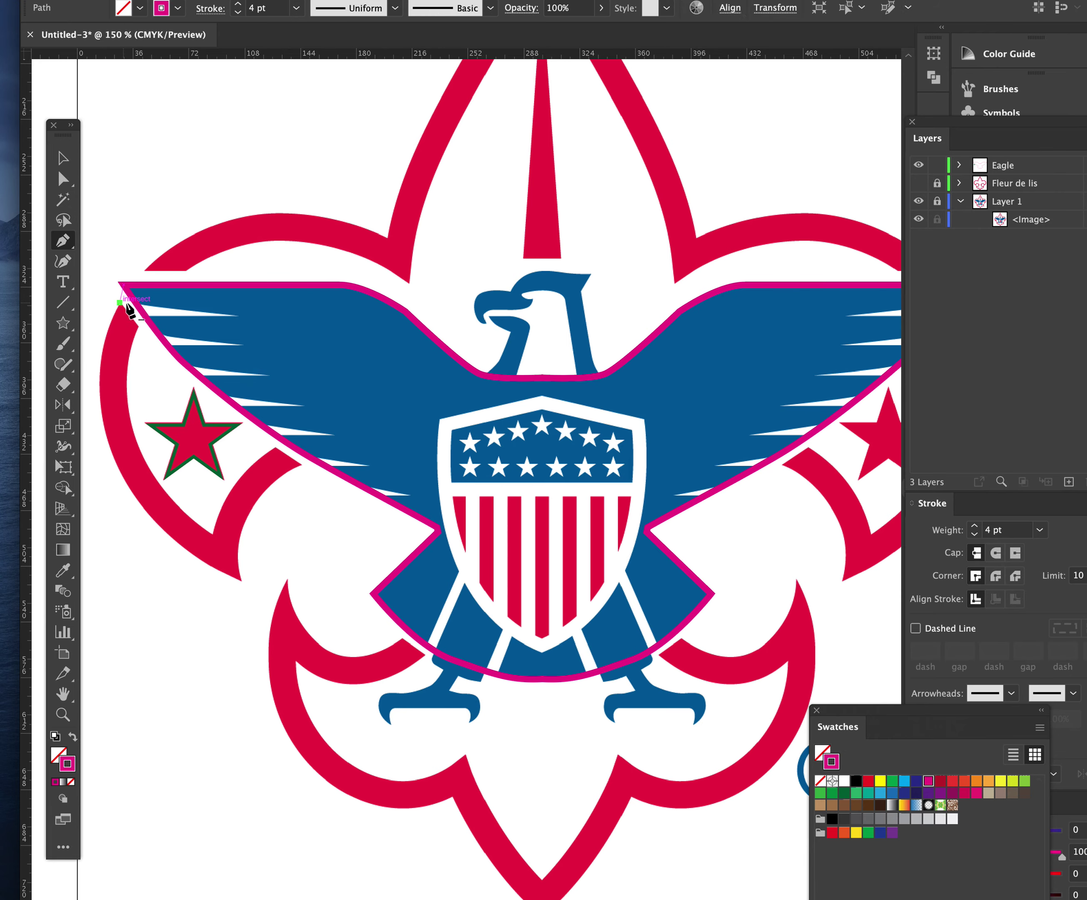
left_click(236, 315)
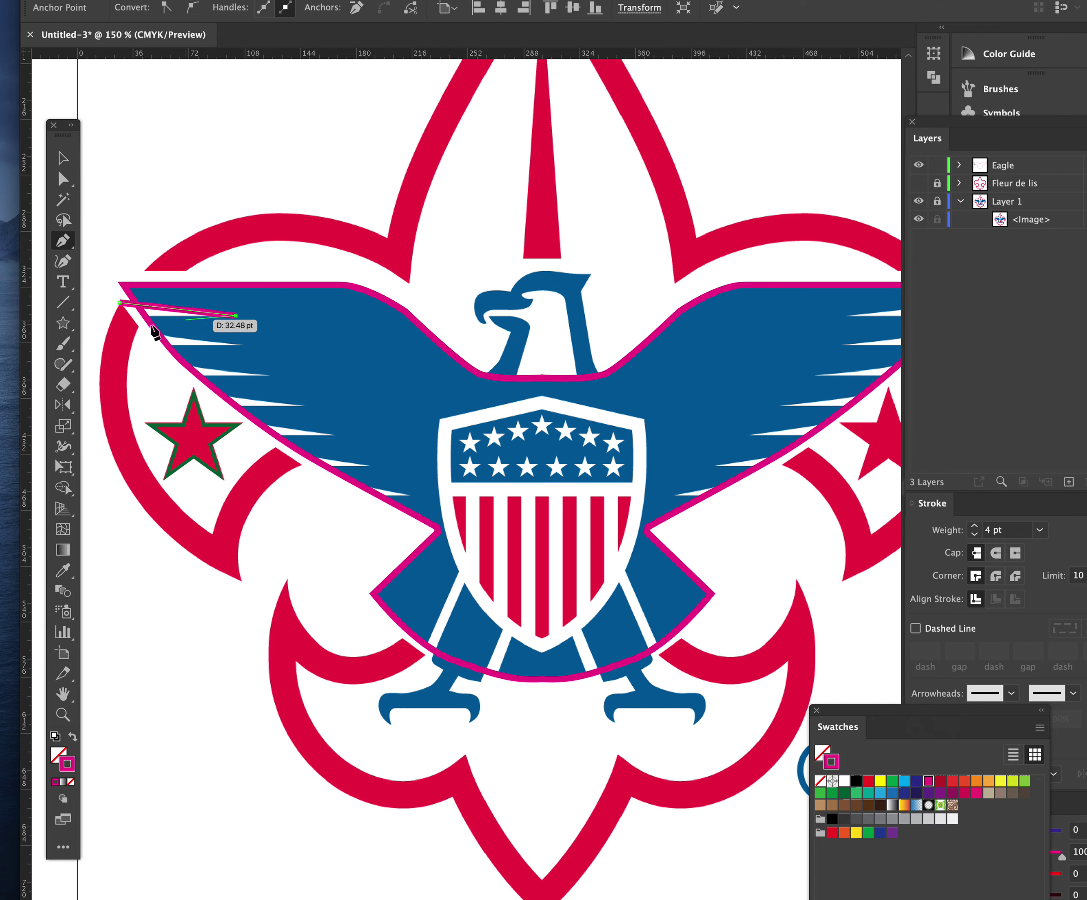
left_click(109, 315)
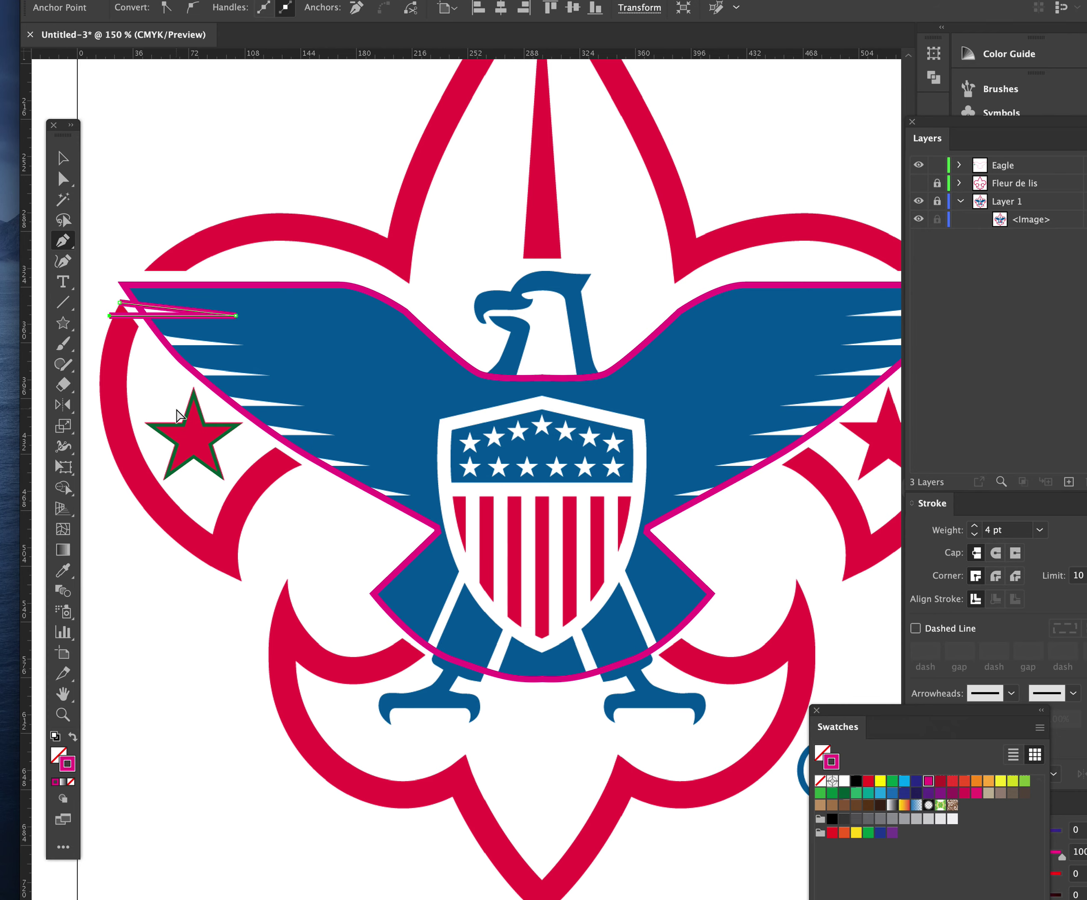
key("Escape")
left_click(134, 333)
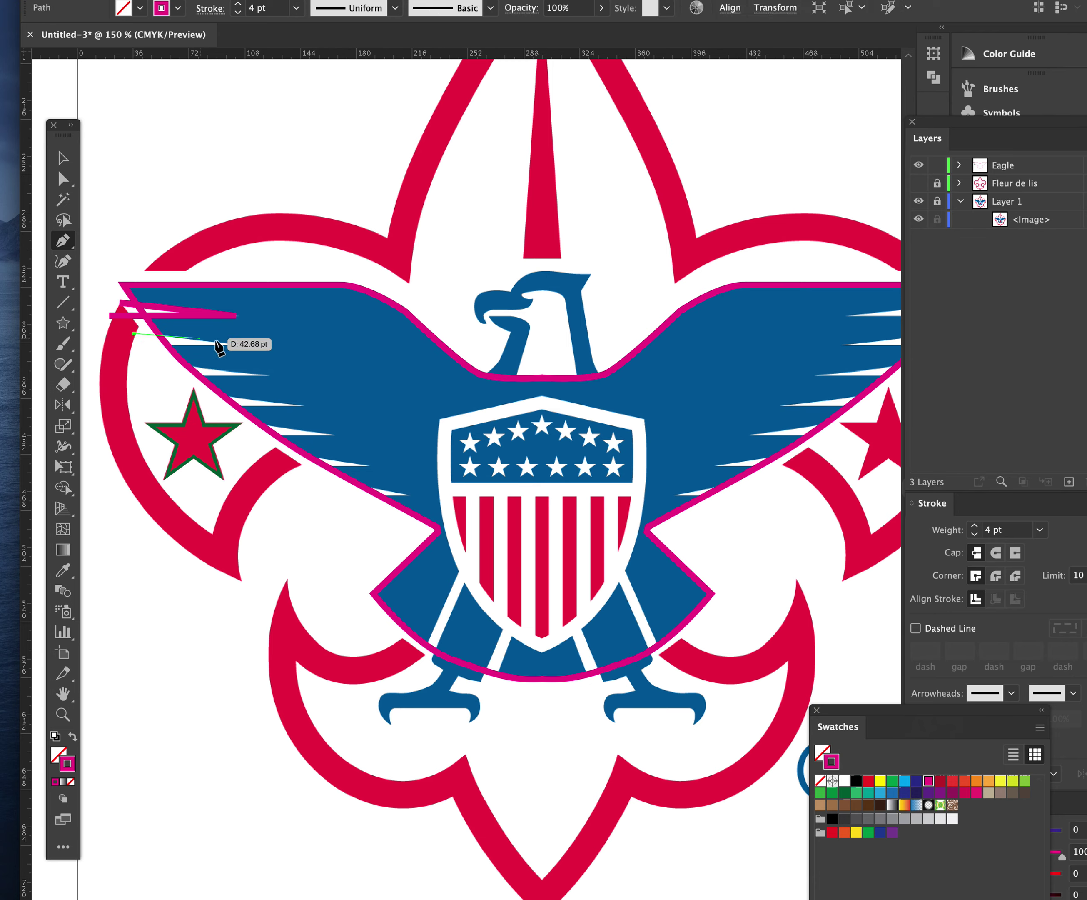
left_click(242, 344)
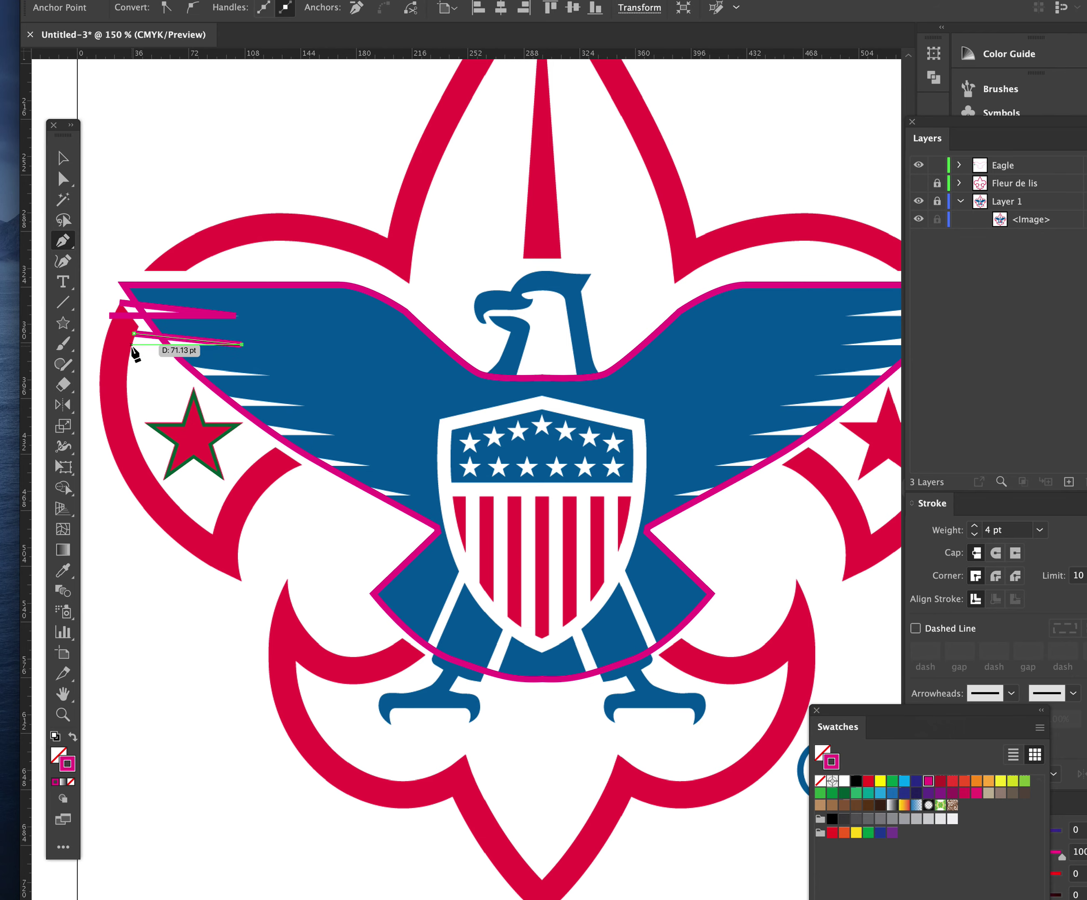
left_click(126, 348)
key("Escape")
Trace the left wing's third and fourth white feather gaps with open wedge-shaped Pen paths extending past the wing's edge
left_click(158, 365)
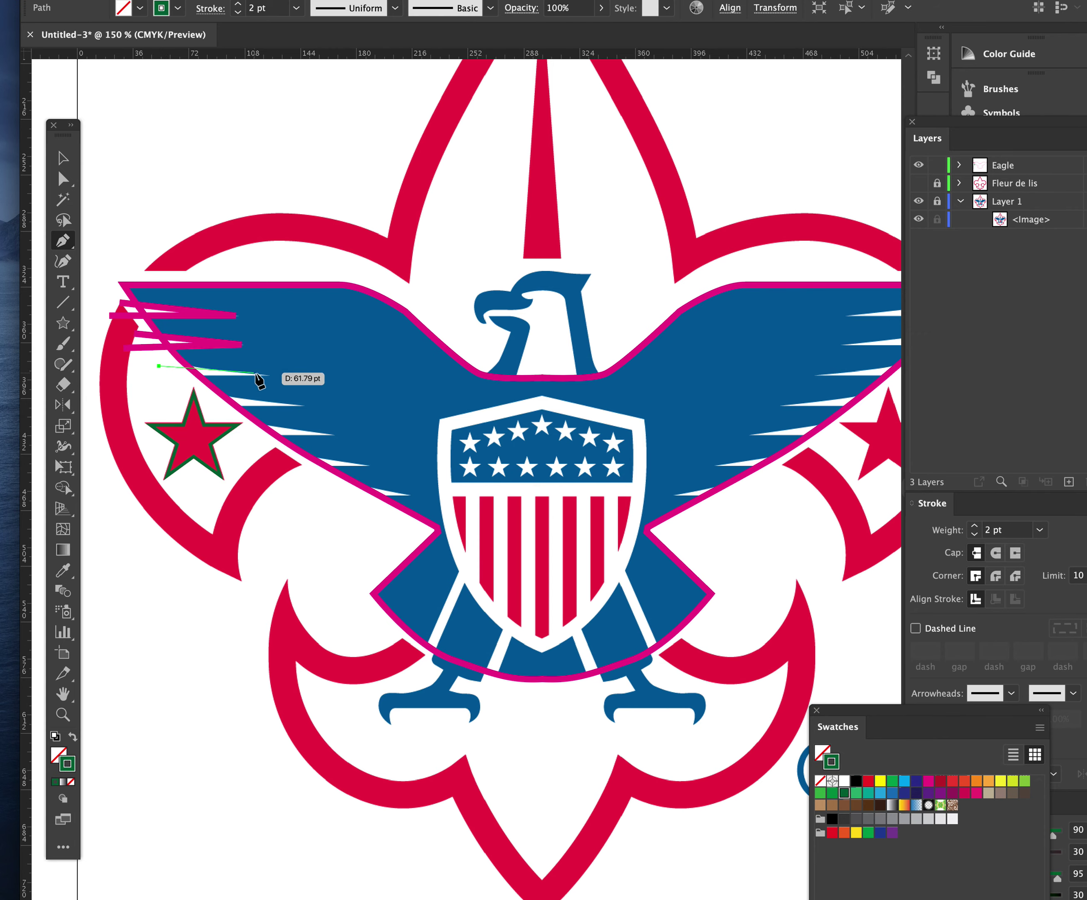
left_click_drag(270, 374, 153, 382)
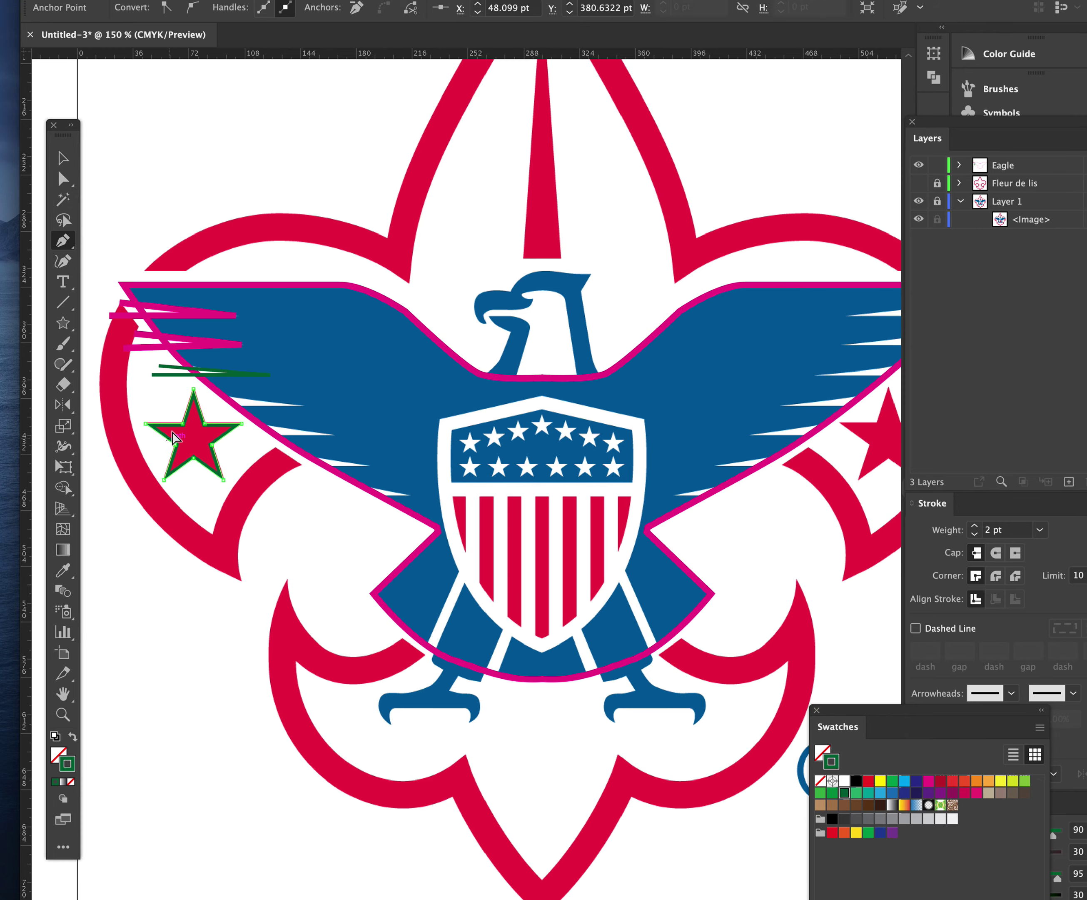
left_click(192, 407, "super")
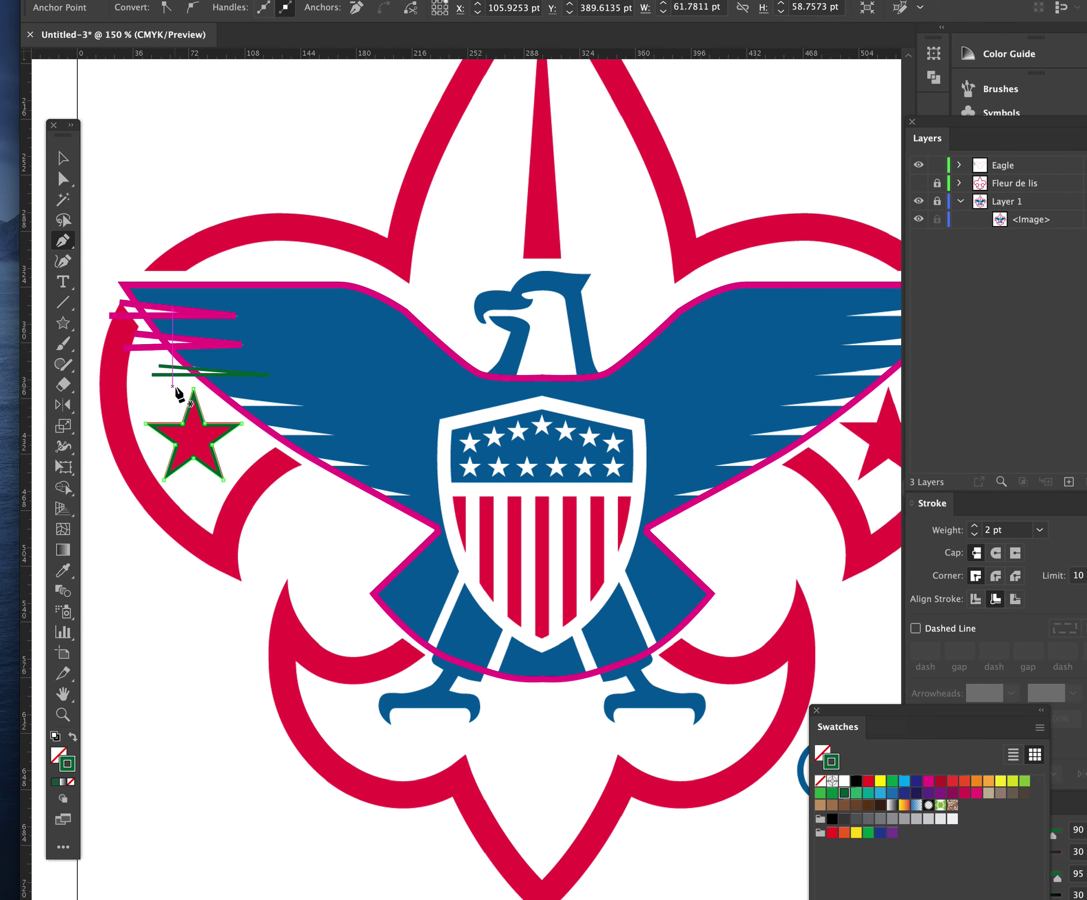
left_click(172, 386)
left_click(302, 405)
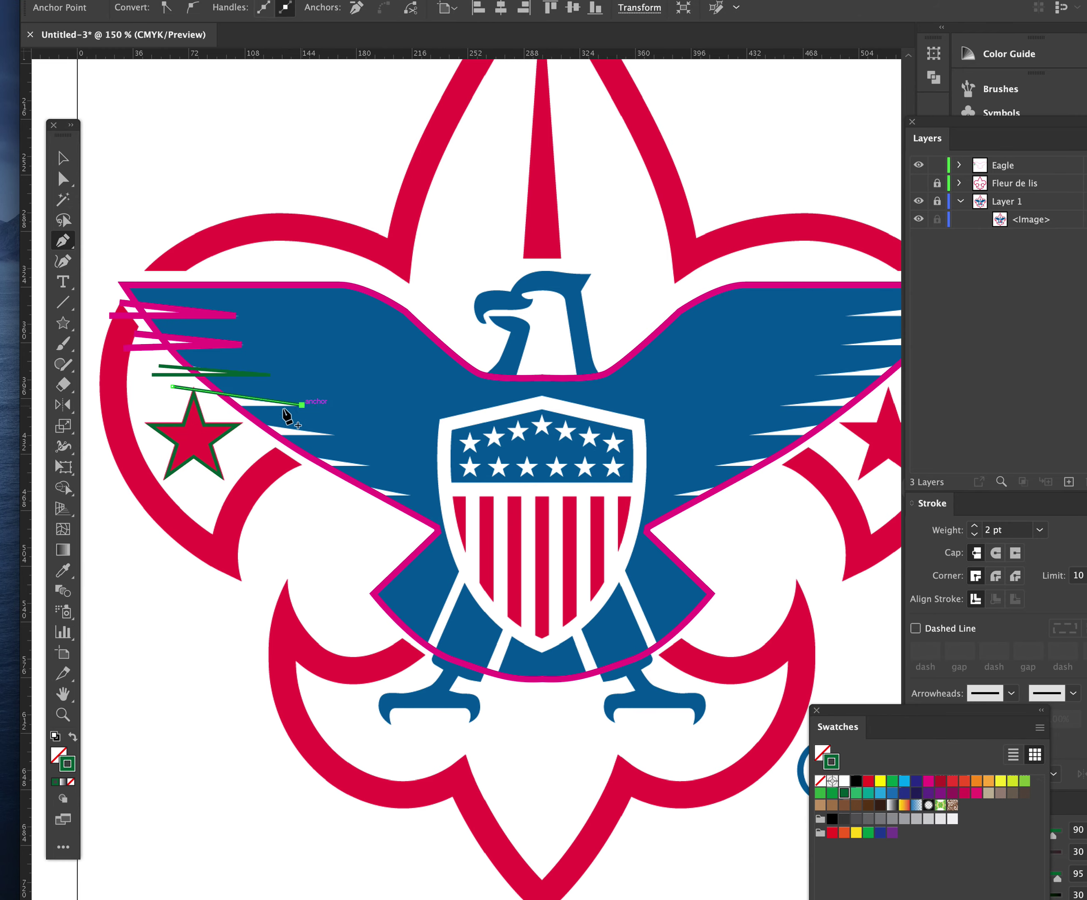
left_click(211, 405)
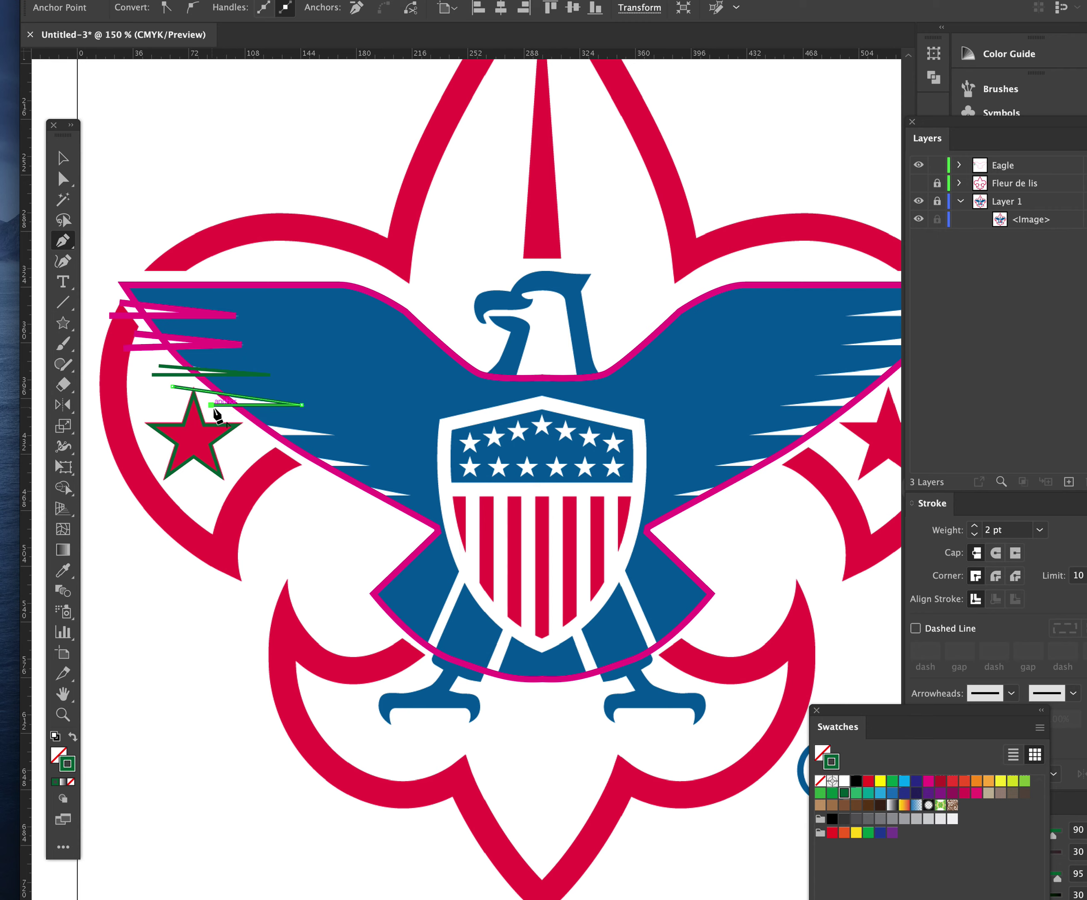
left_click(254, 468, "super")
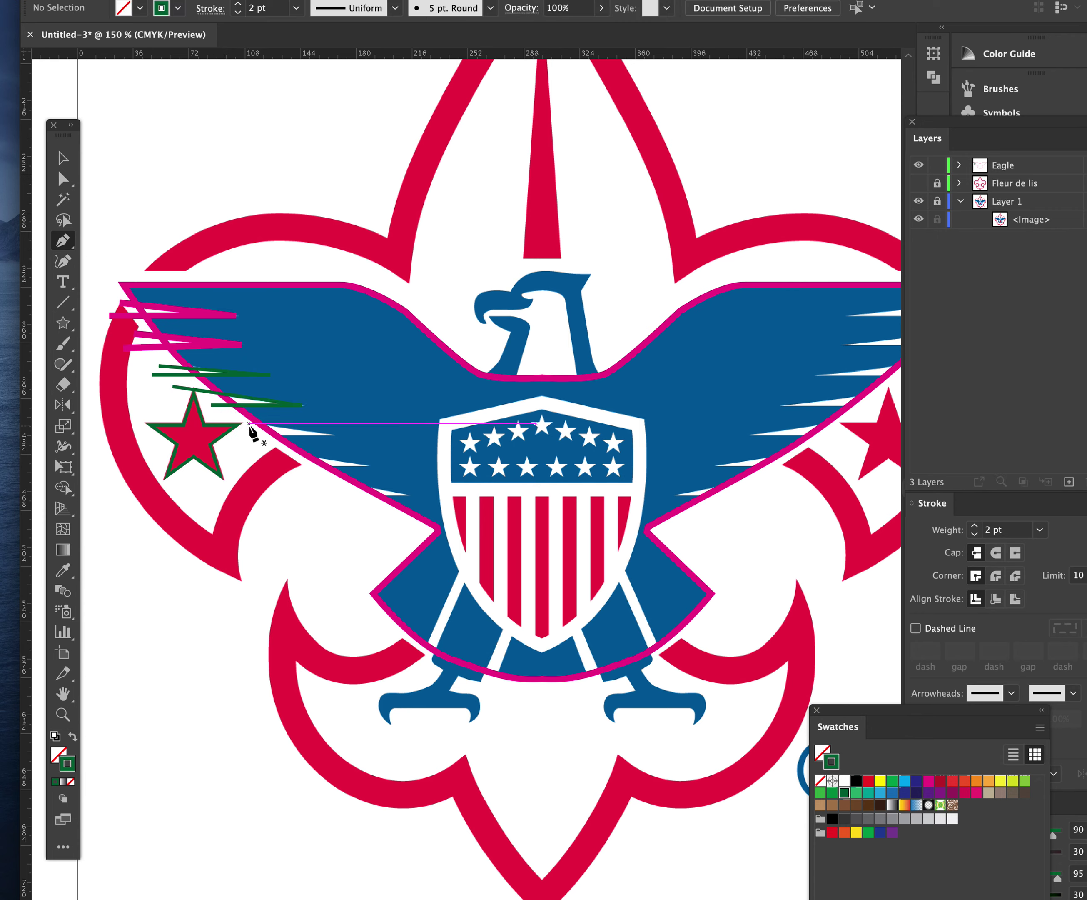
Trace the left wing's fifth and sixth white feather gaps with open wedge-shaped Pen paths extending past the wing's edge
left_click(248, 424)
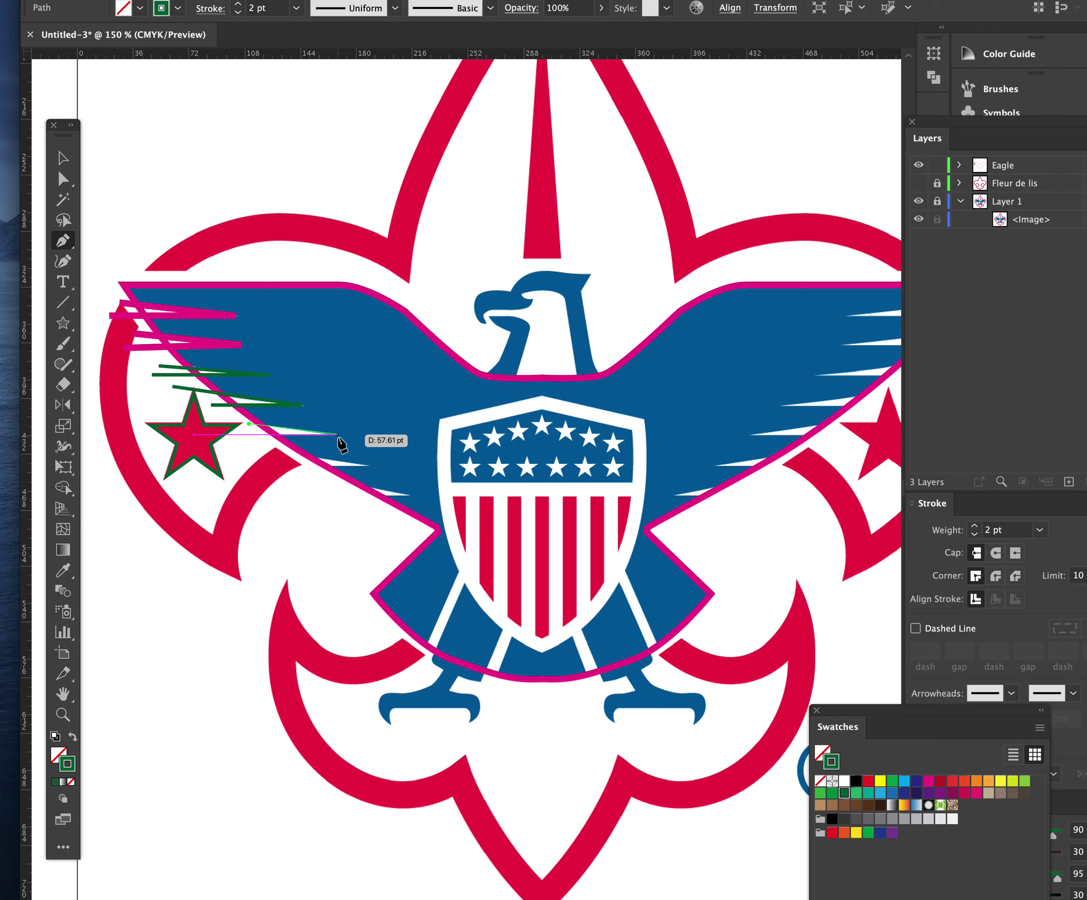
left_click(338, 434)
left_click(243, 438)
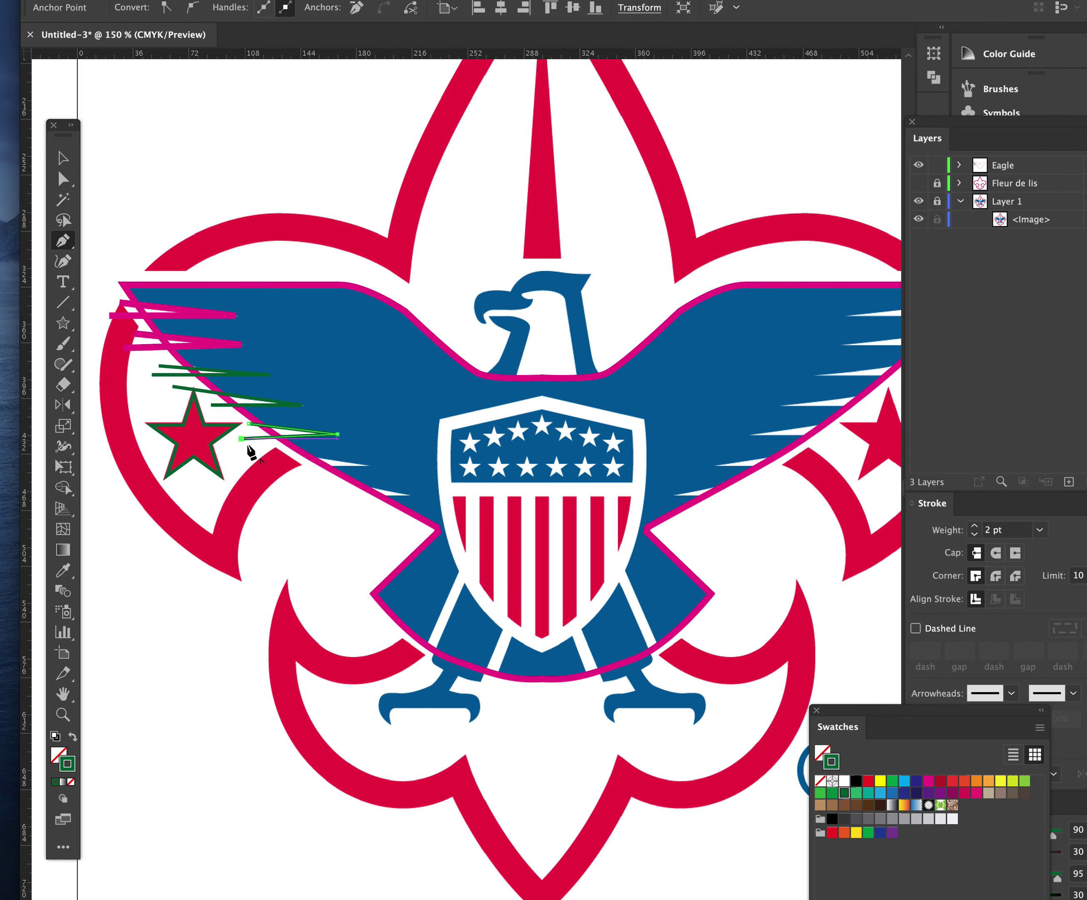
key("Escape")
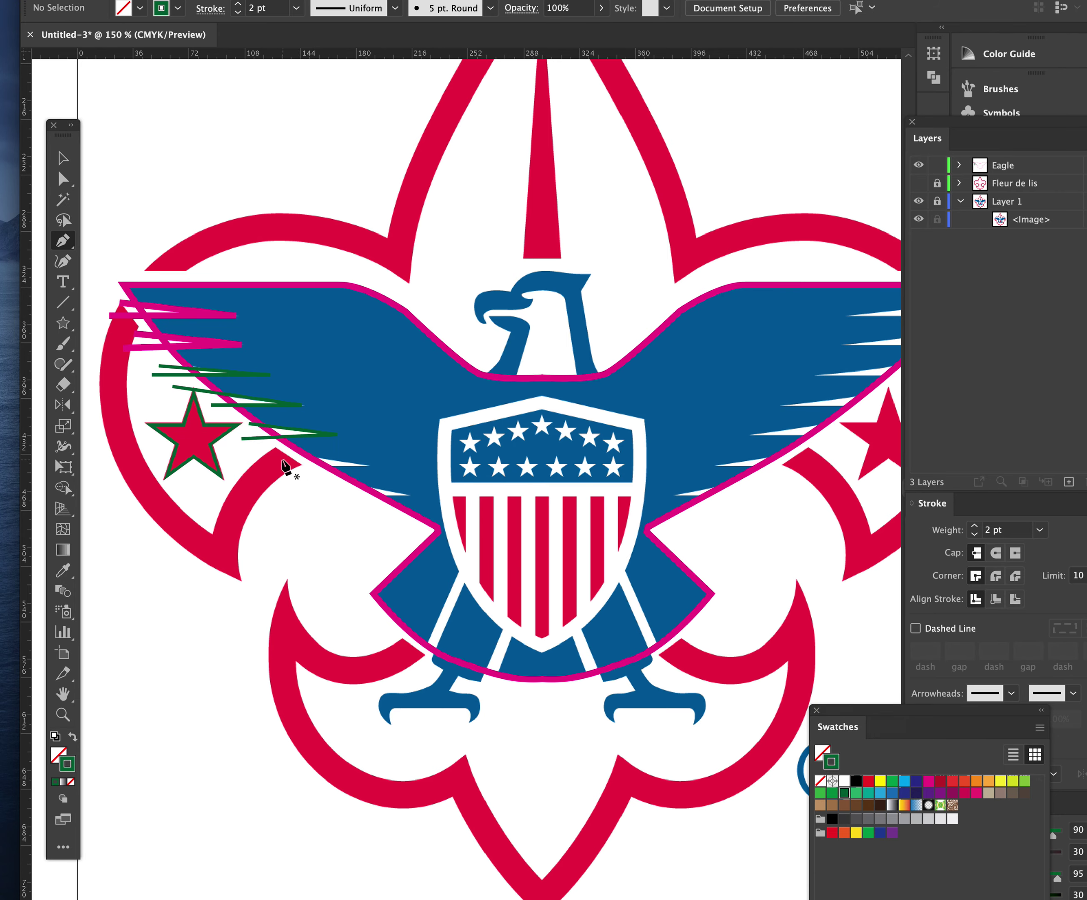
left_click(275, 459)
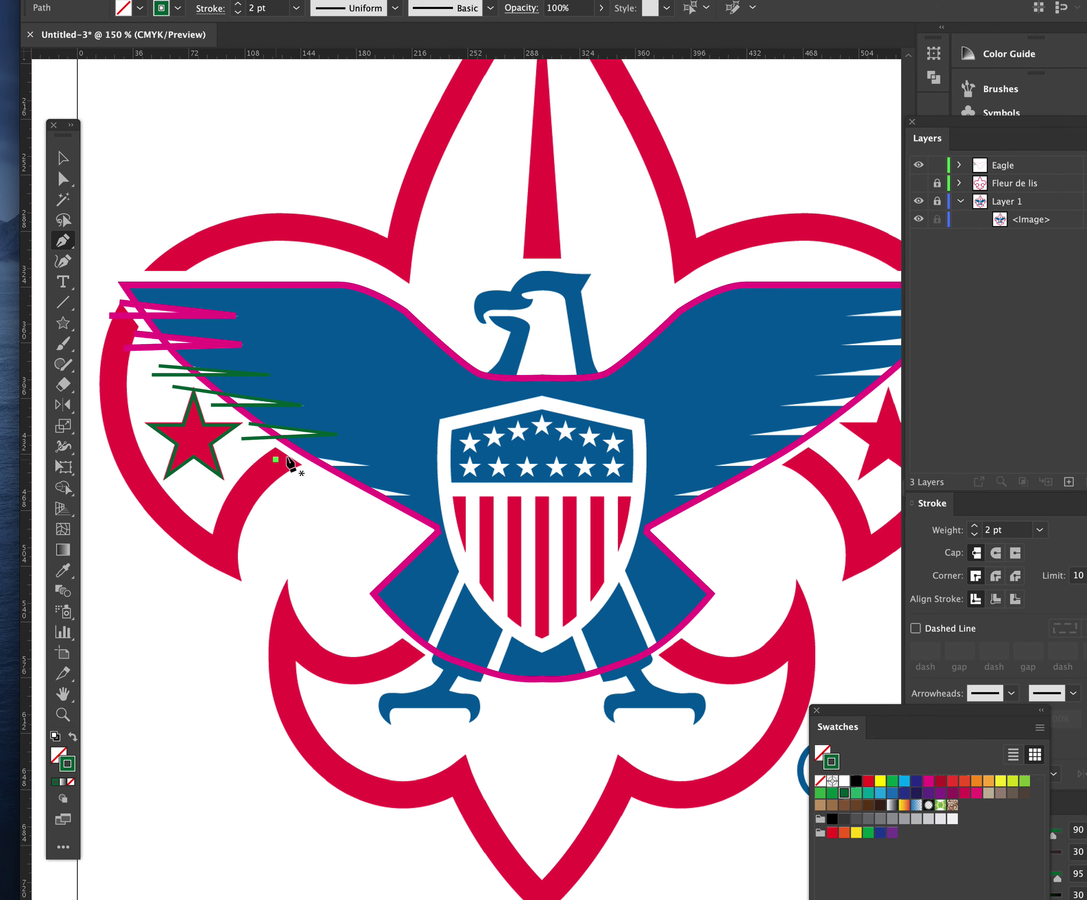
left_click(367, 465)
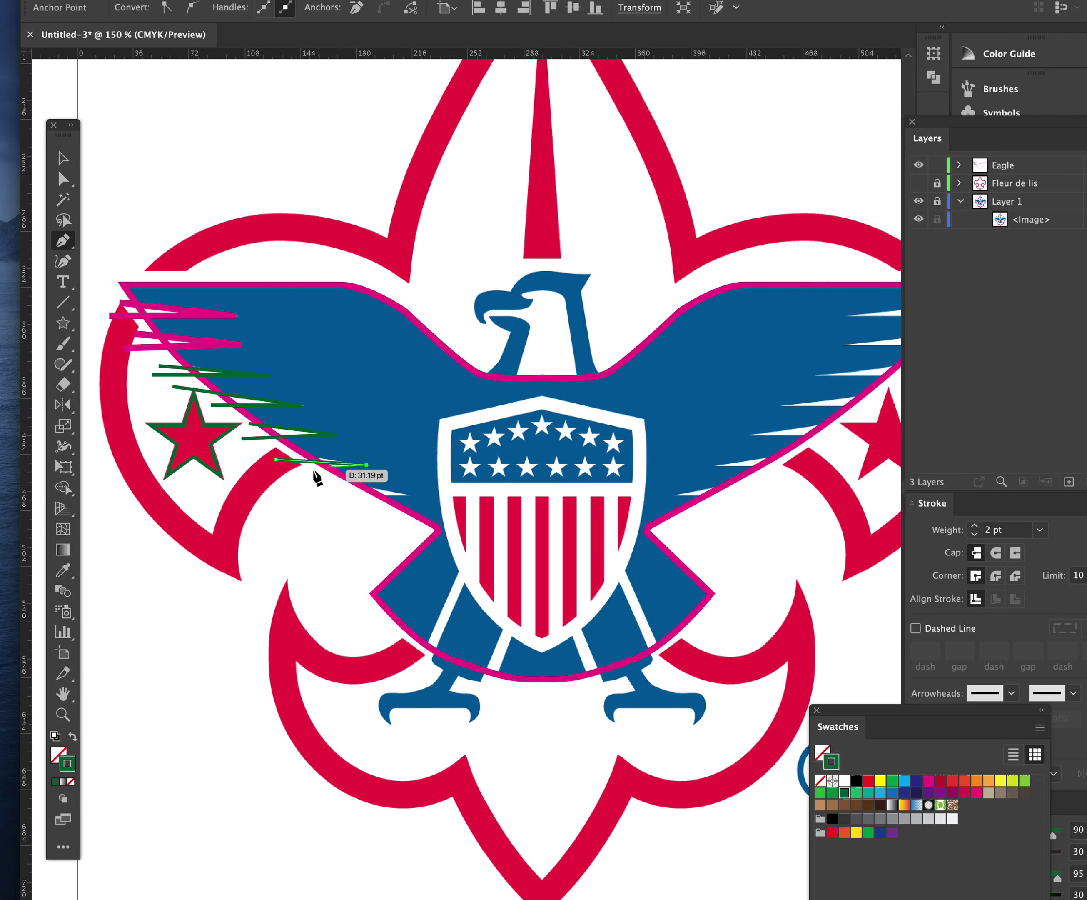
left_click(280, 476)
key("Escape")
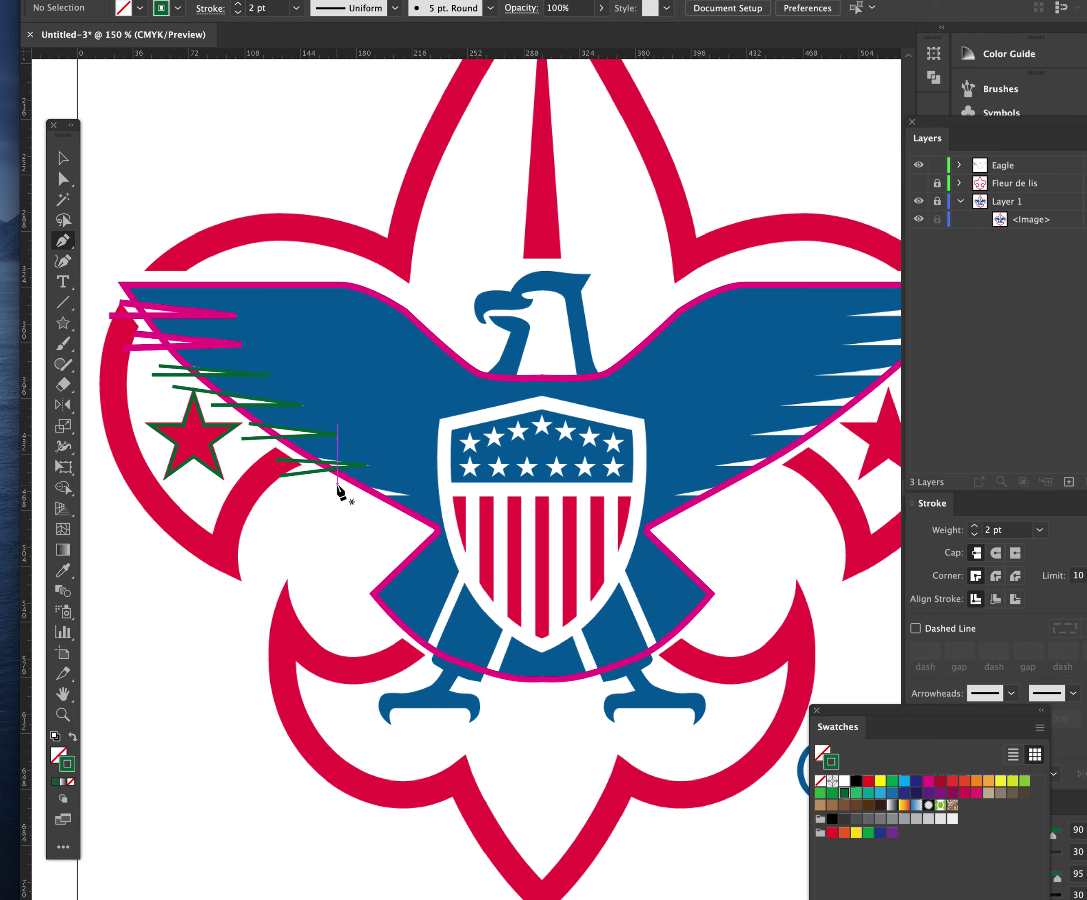
Trace the left wing's lowest white feather gap with an open wedge-shaped Pen path extending past the wing's lower edge
left_click(334, 482)
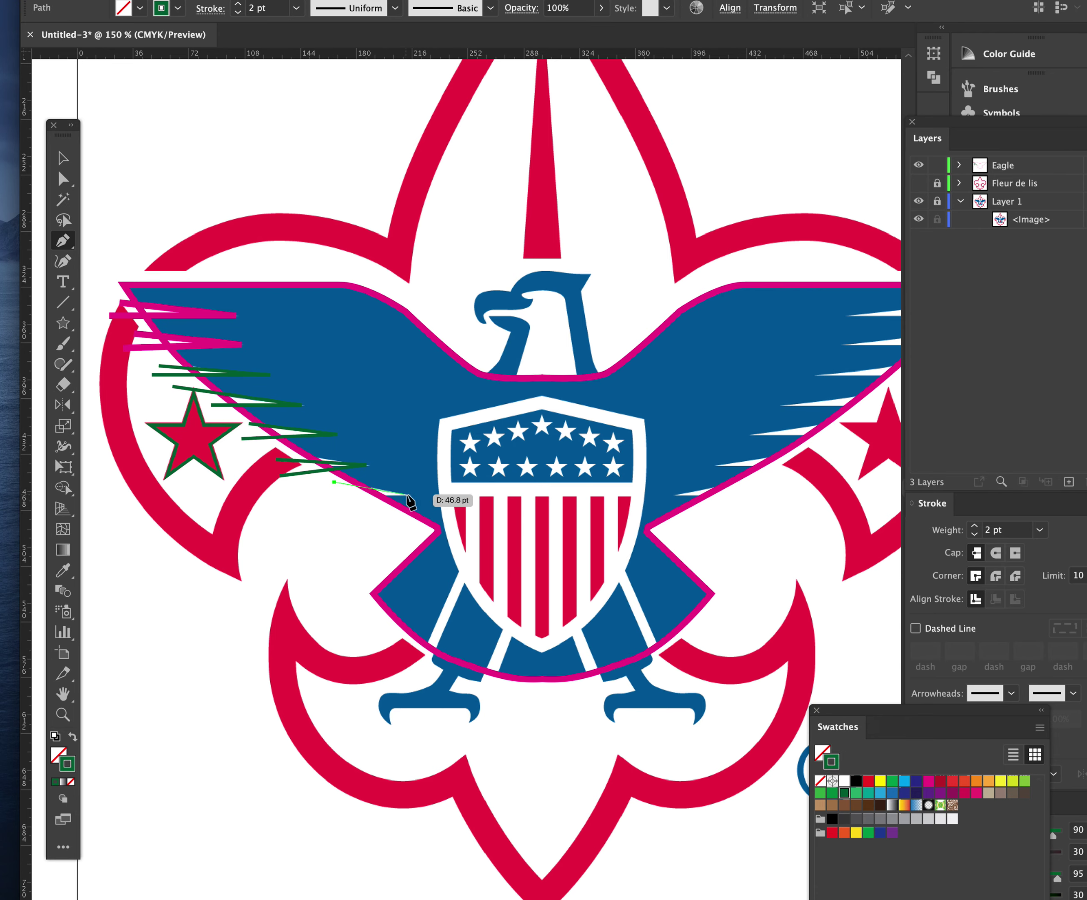
left_click(407, 494)
left_click(307, 504)
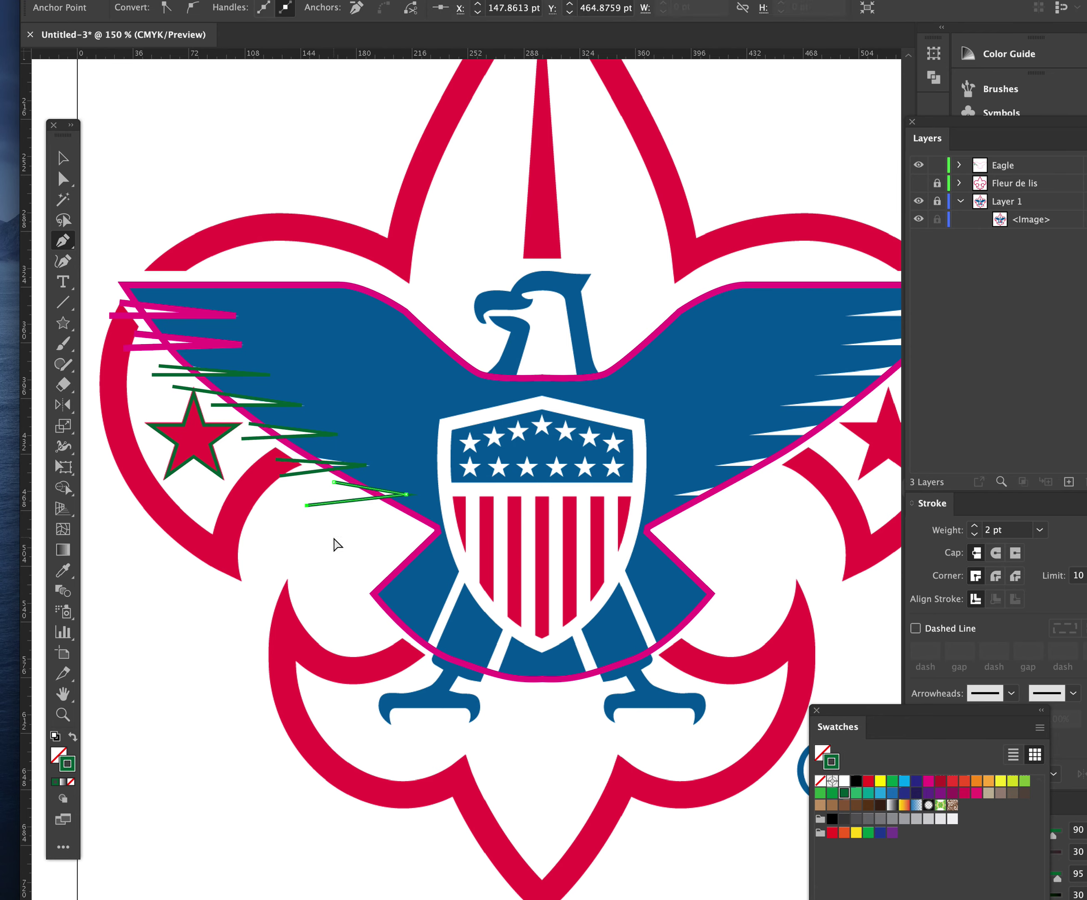
key("Escape")
Select all seven feather-gap wedges on the left wing and give them a white fill with no stroke
left_click(63, 157)
left_click(173, 314)
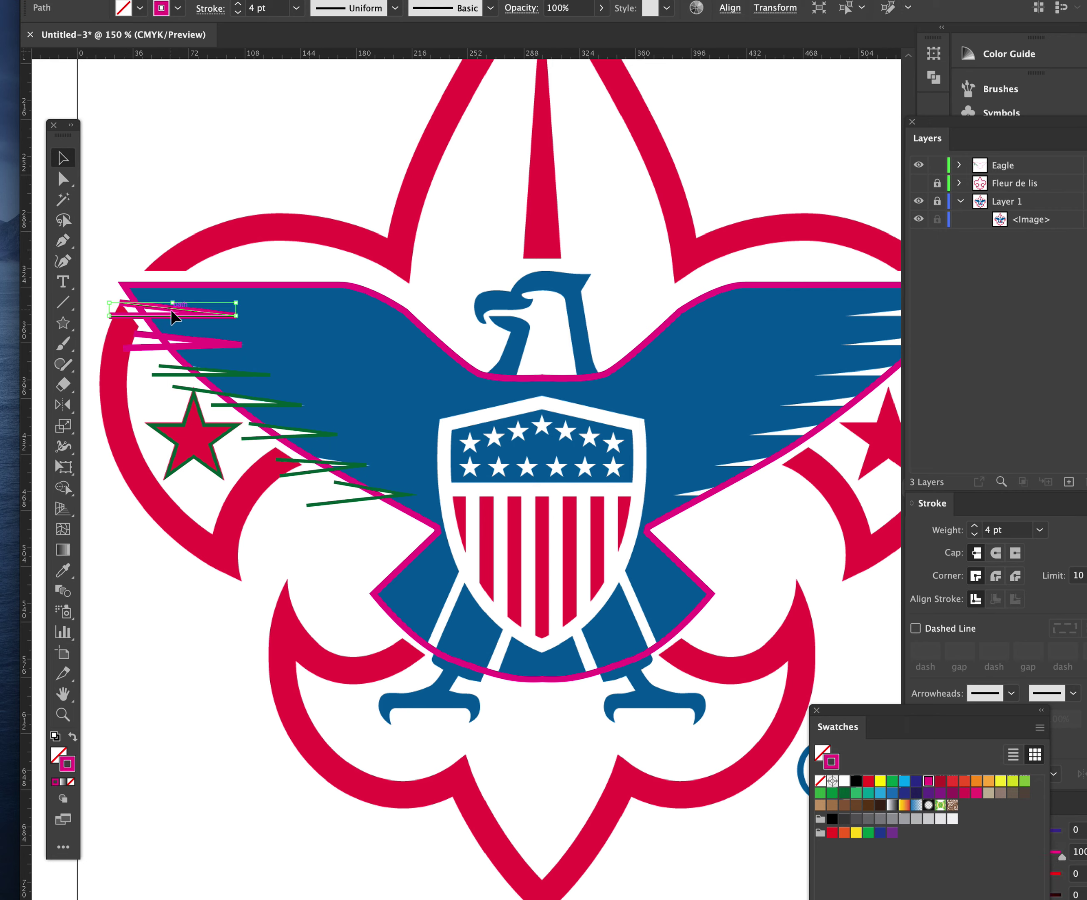
left_click(209, 346, "shift")
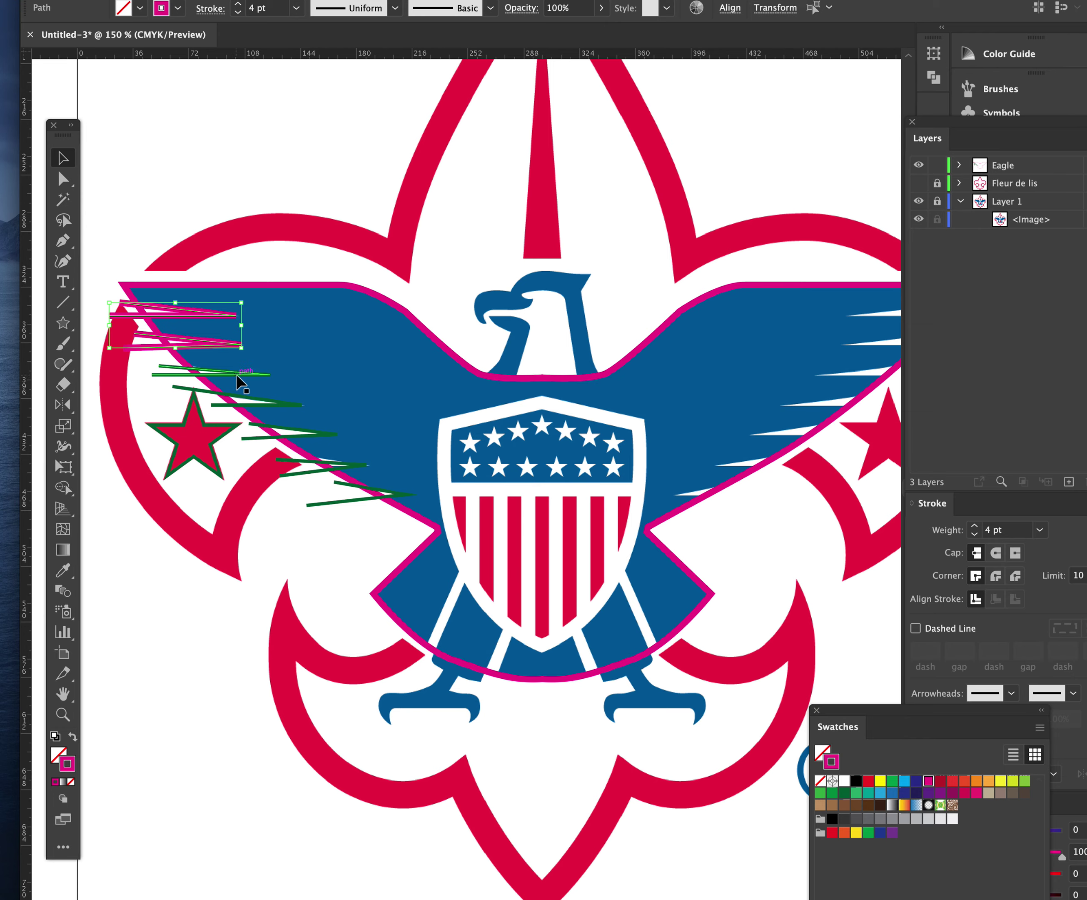
left_click(234, 374, "shift")
left_click(261, 404, "shift")
left_click(296, 433, "shift")
left_click(351, 464, "shift")
left_click(359, 499, "shift")
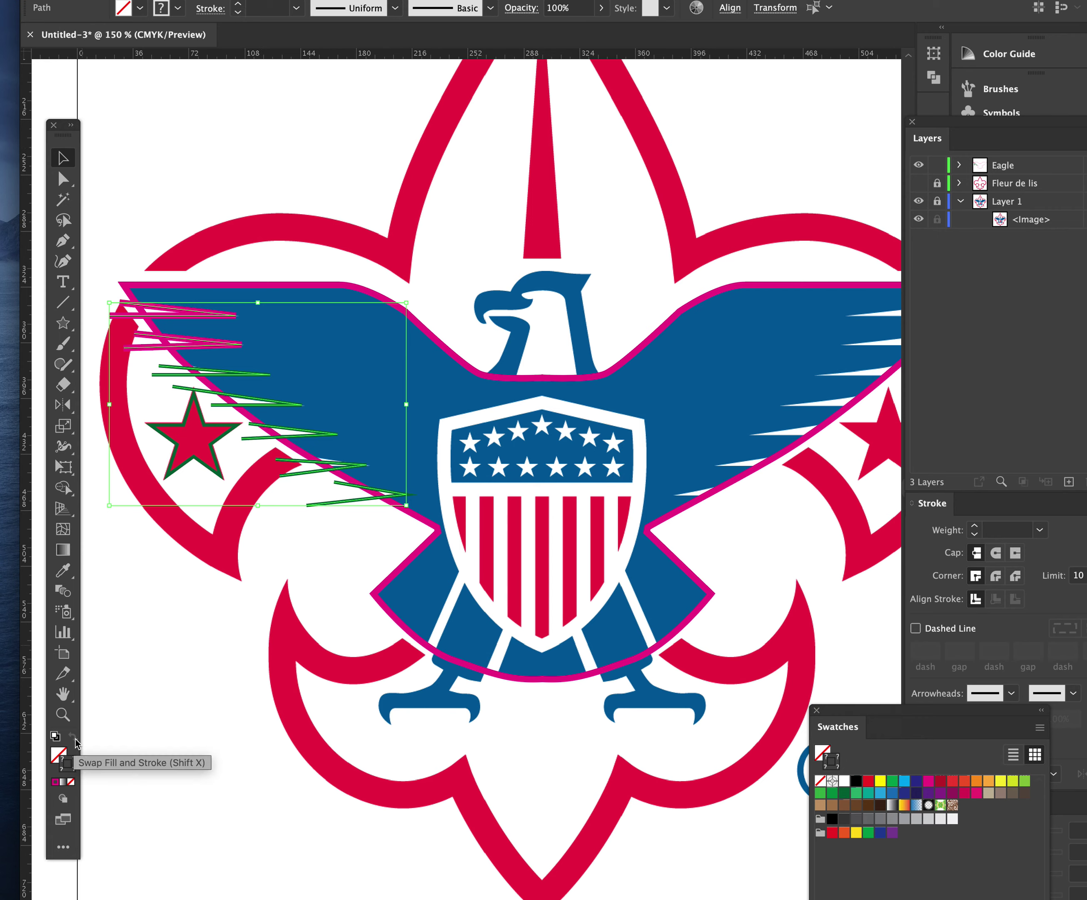
left_click(58, 758)
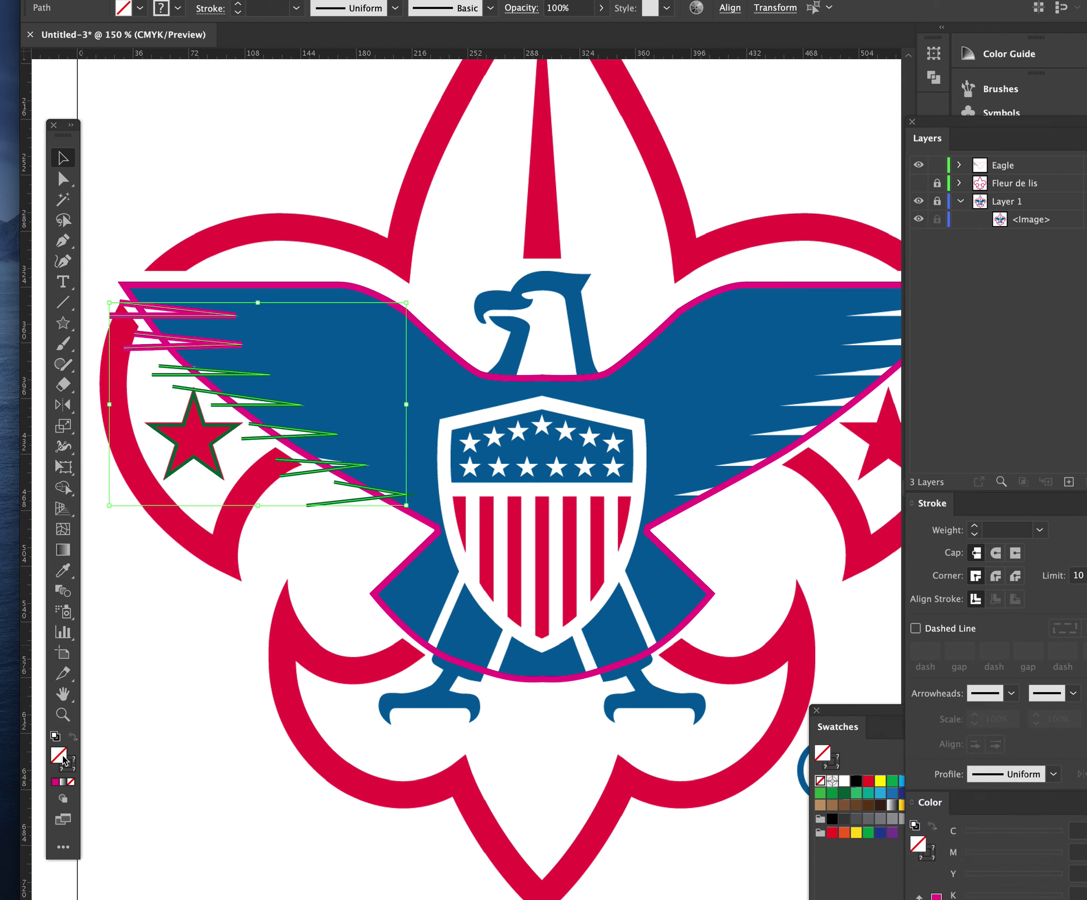
key("d")
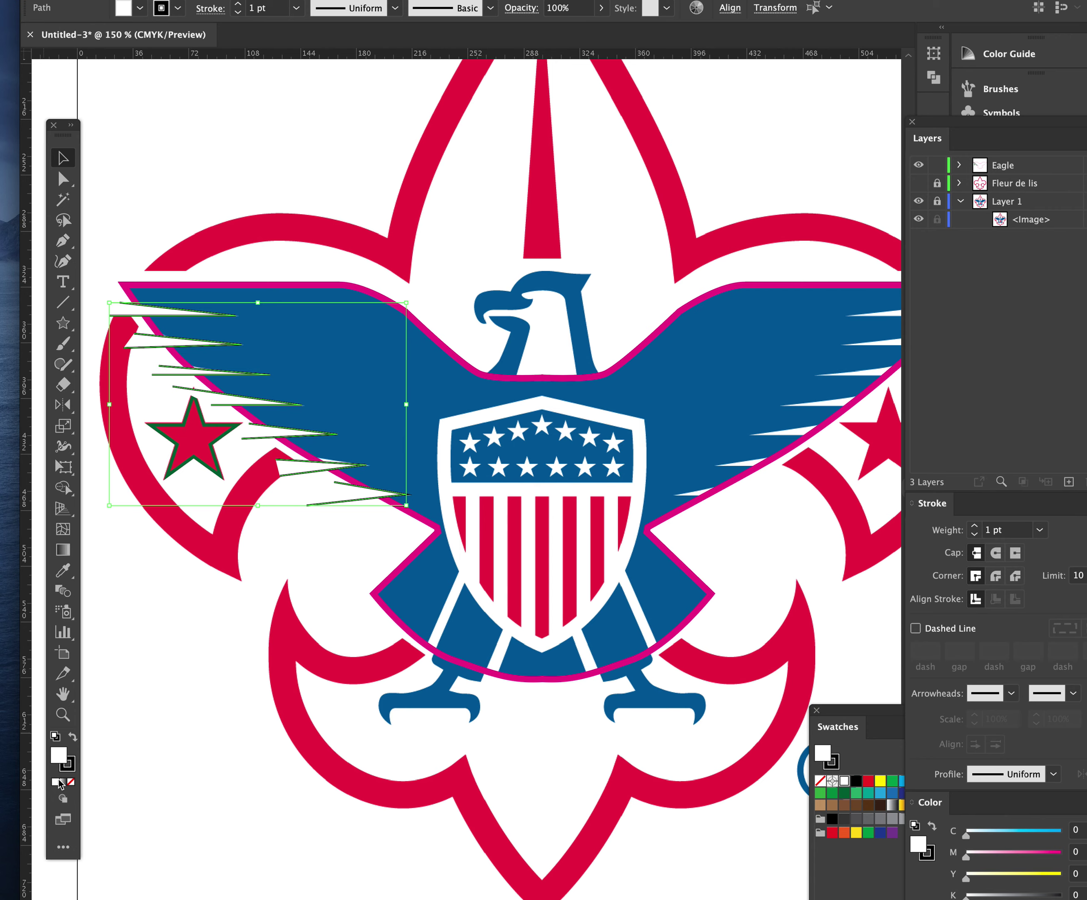
left_click(70, 782)
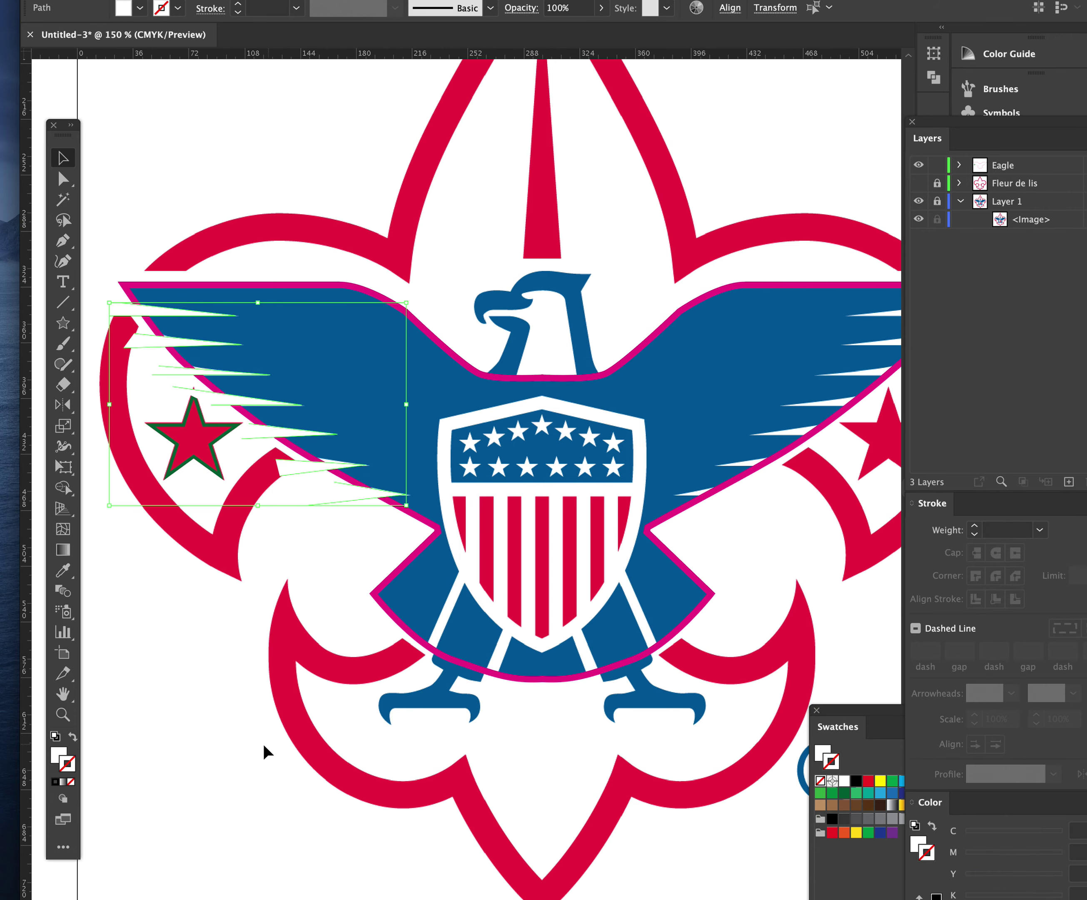
left_click(234, 745)
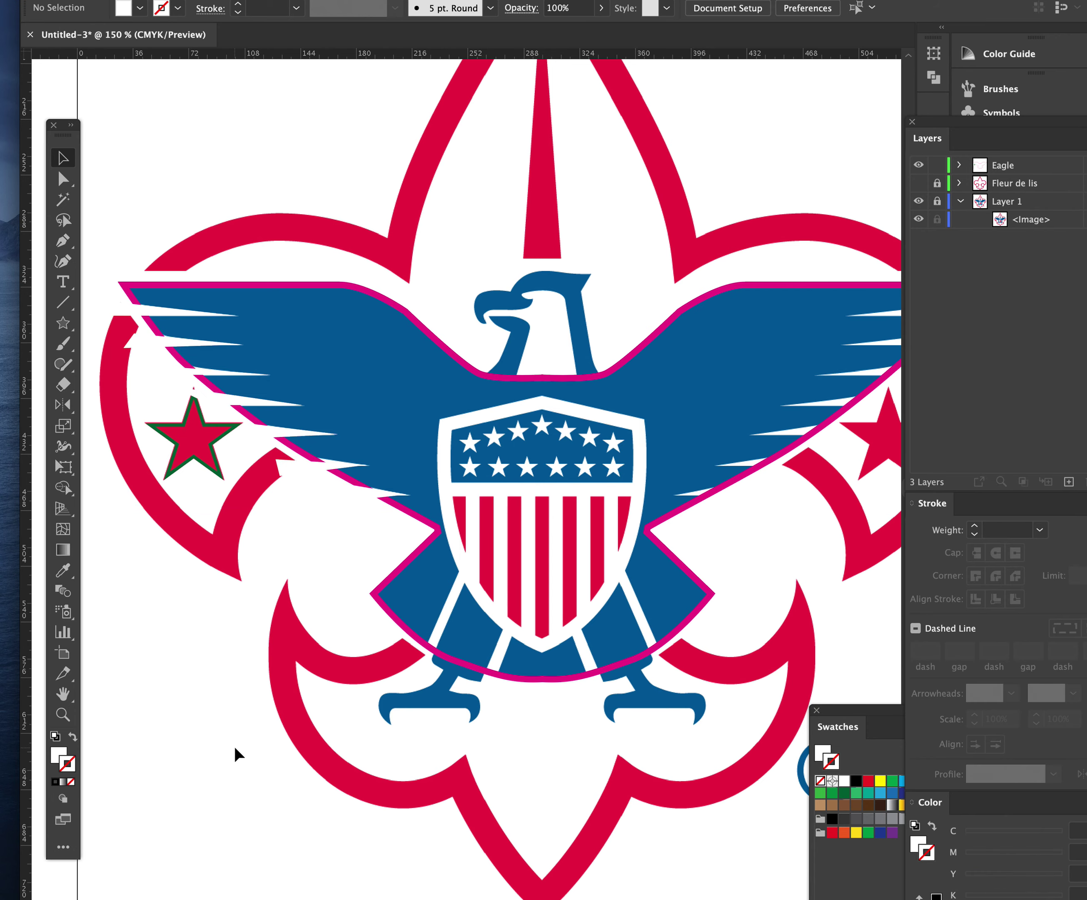
Move the upper outer anchor of the sixth feather-gap wedge slightly upward with Direct Selection
left_click(64, 178)
left_click(289, 471)
left_click_drag(288, 470, 277, 461)
left_click(218, 546)
left_click(351, 505)
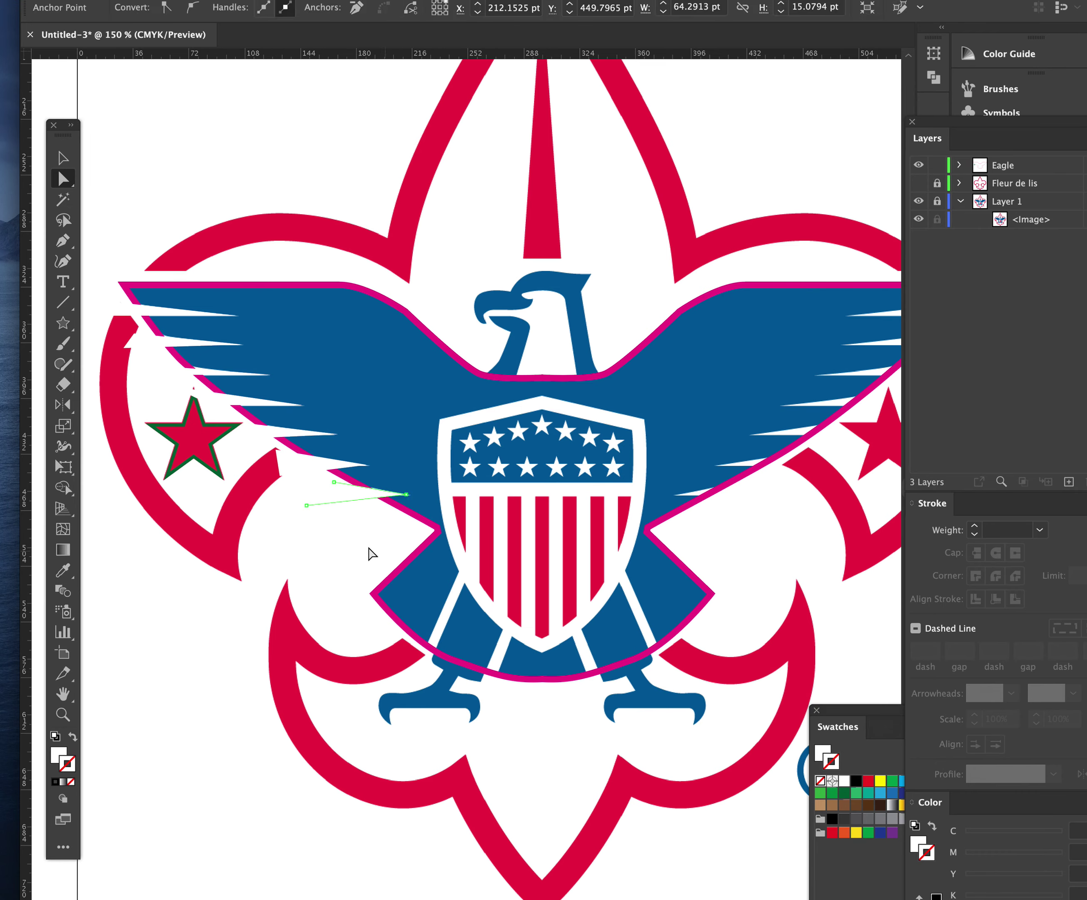
left_click(332, 500)
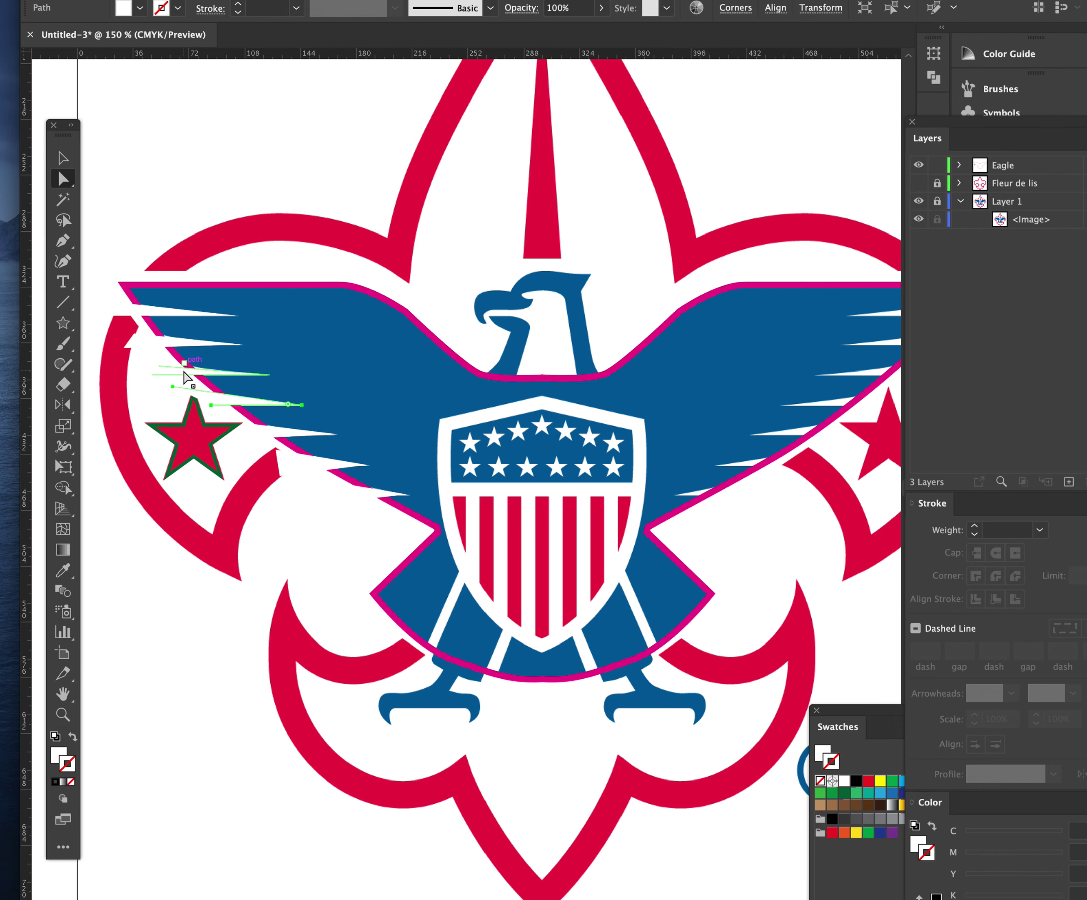
left_click(175, 357)
left_click(133, 342)
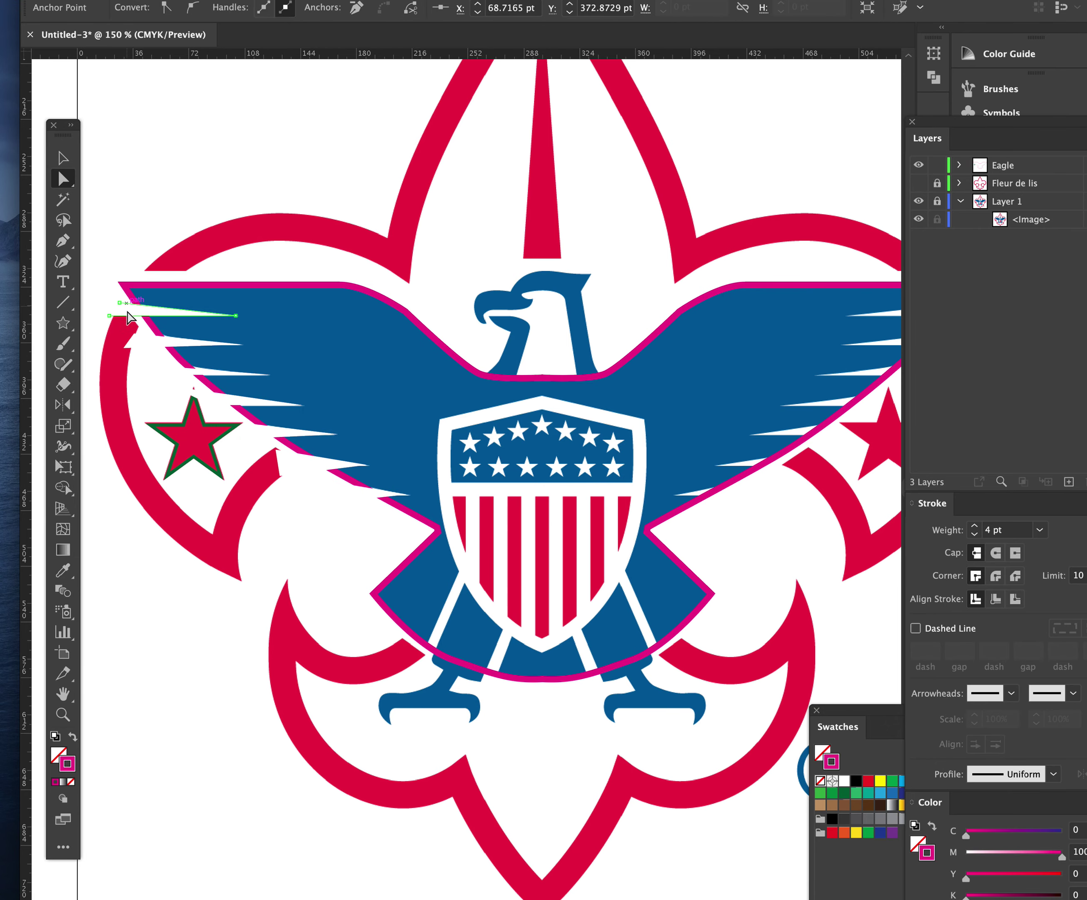
left_click(180, 372)
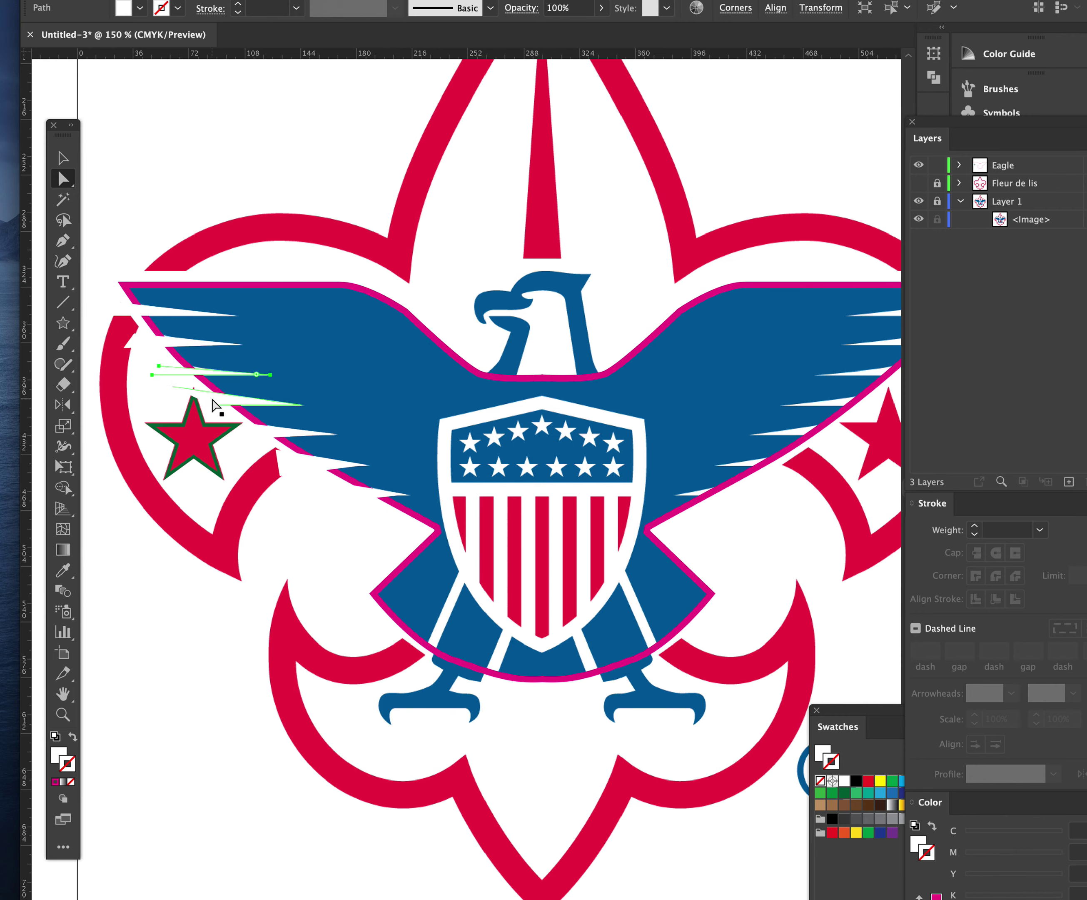
left_click_drag(212, 400, 342, 498)
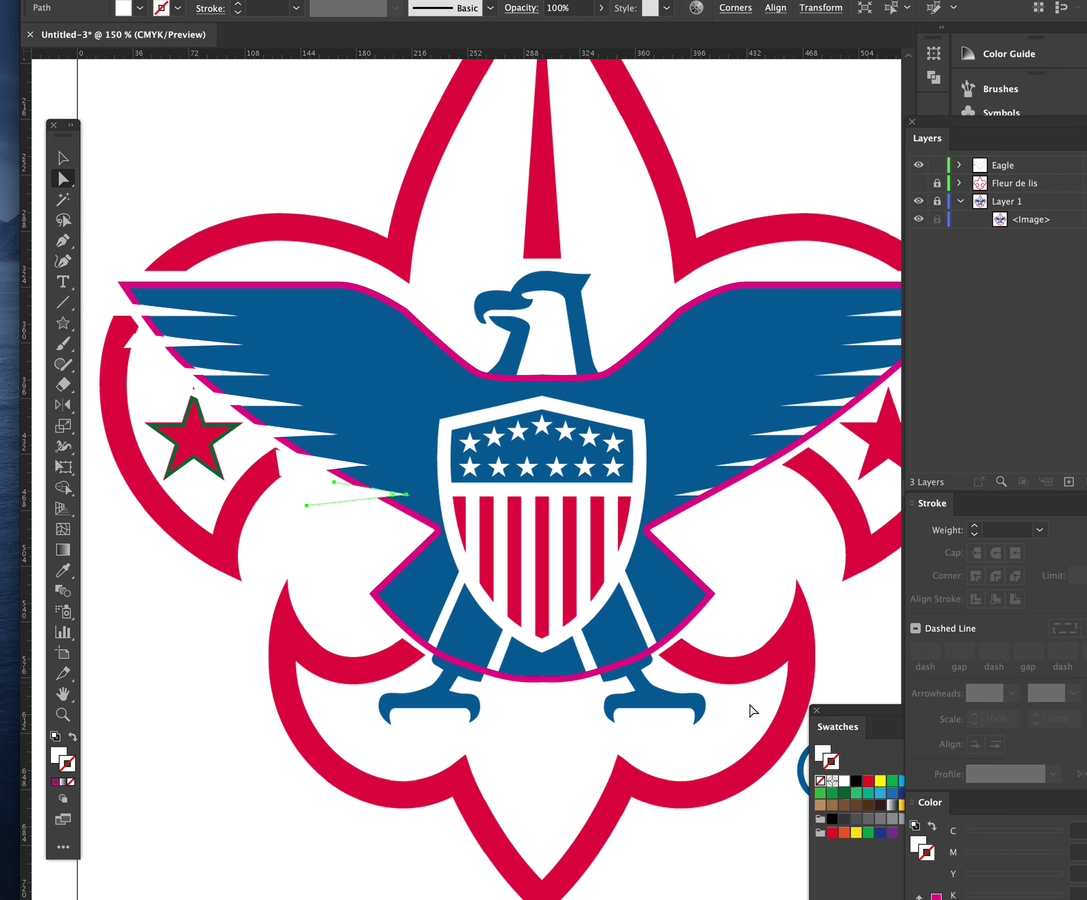
left_click(879, 782)
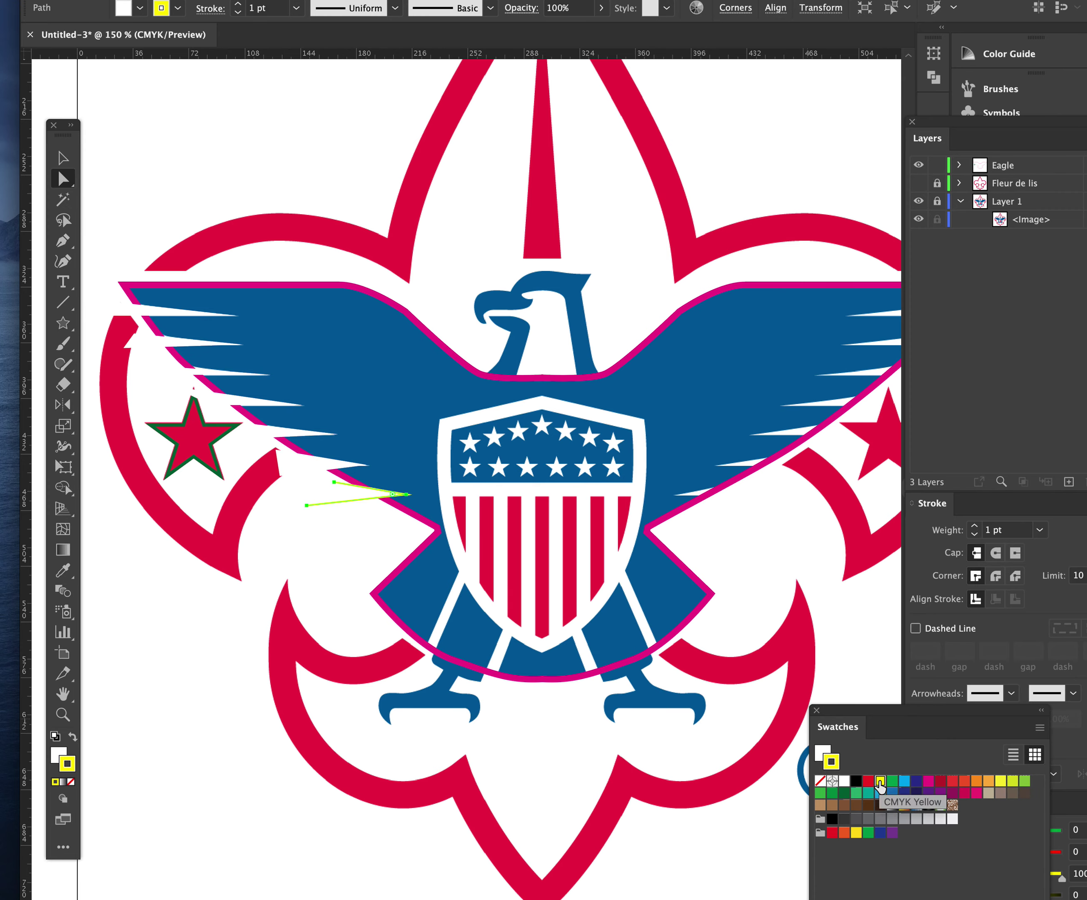
key("super+z")
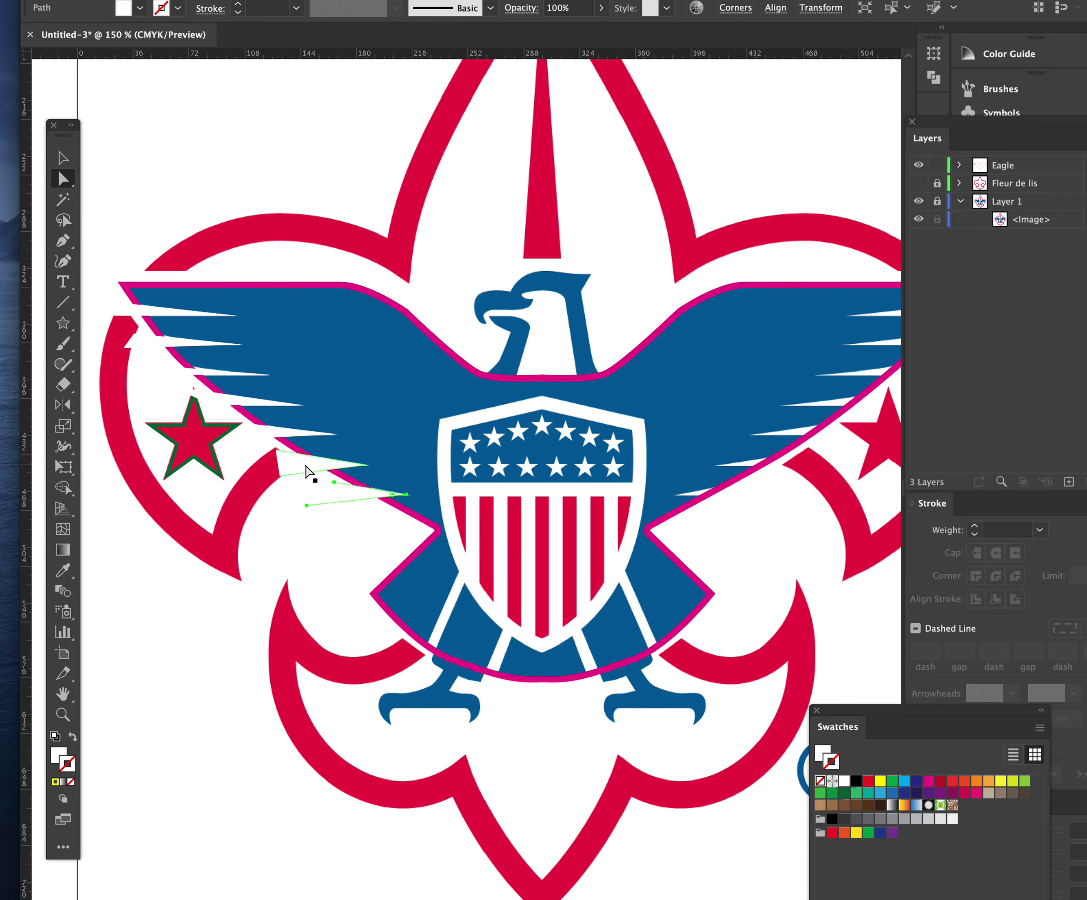
Select all seven feather-gap wedges and fill them with light green (C 50, M 0, Y 100) and no stroke
left_click(310, 471, "shift")
left_click(262, 437, "shift")
left_click(223, 409, "shift")
left_click(208, 372, "shift")
left_click(151, 338, "shift")
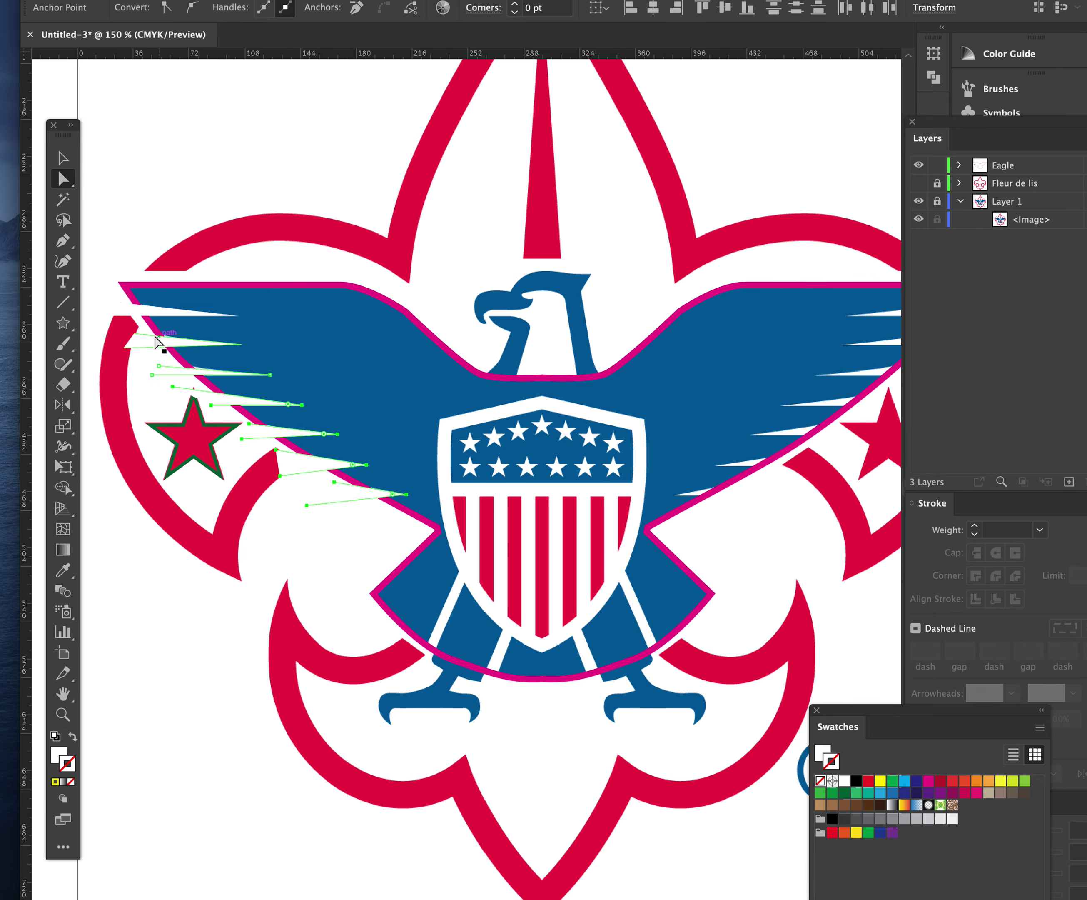
left_click(150, 339, "shift")
left_click(148, 314, "shift")
left_click(1021, 781)
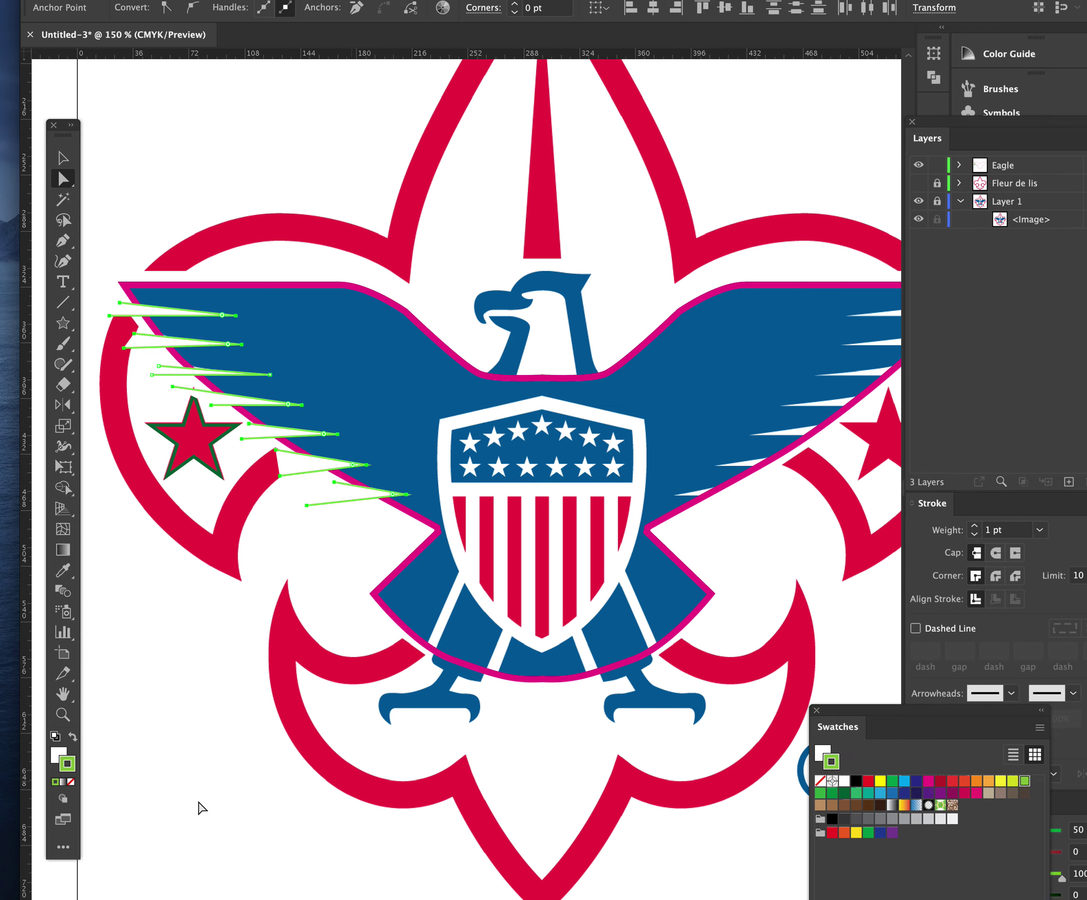
left_click(73, 738)
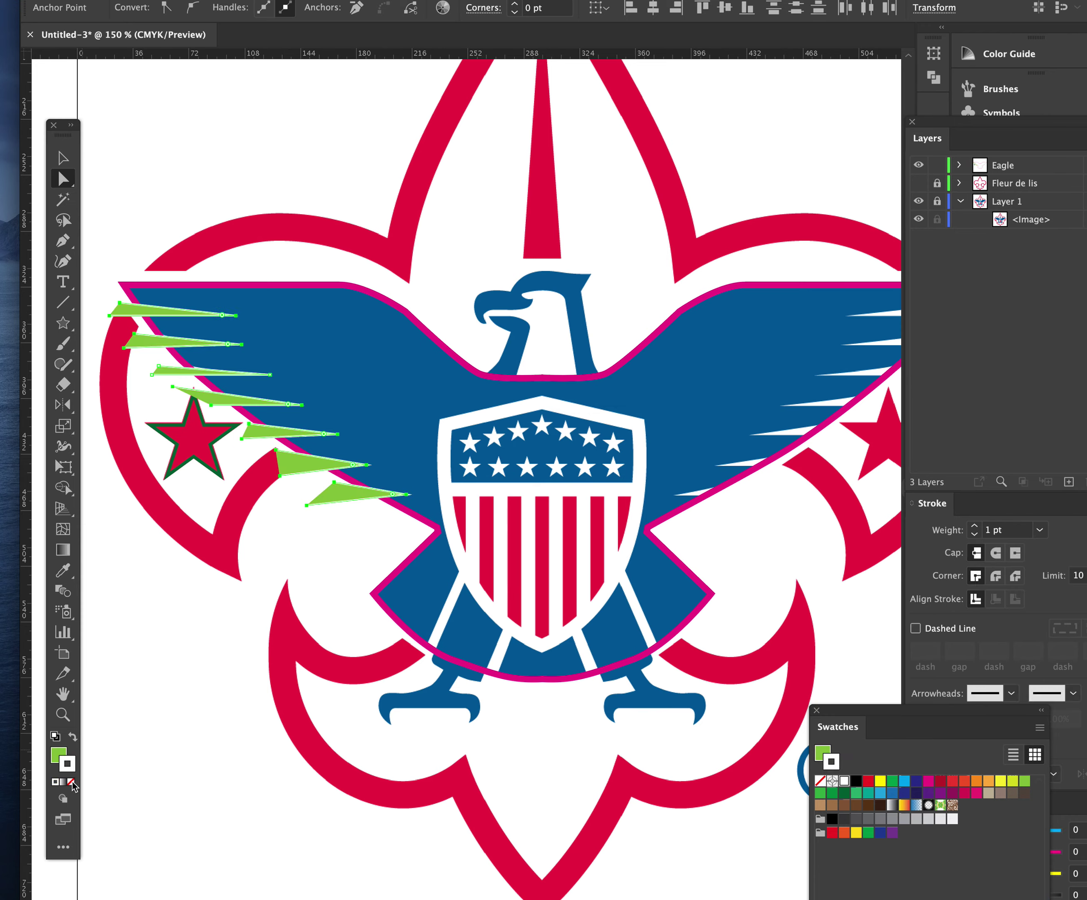
left_click(73, 785)
left_click(191, 775)
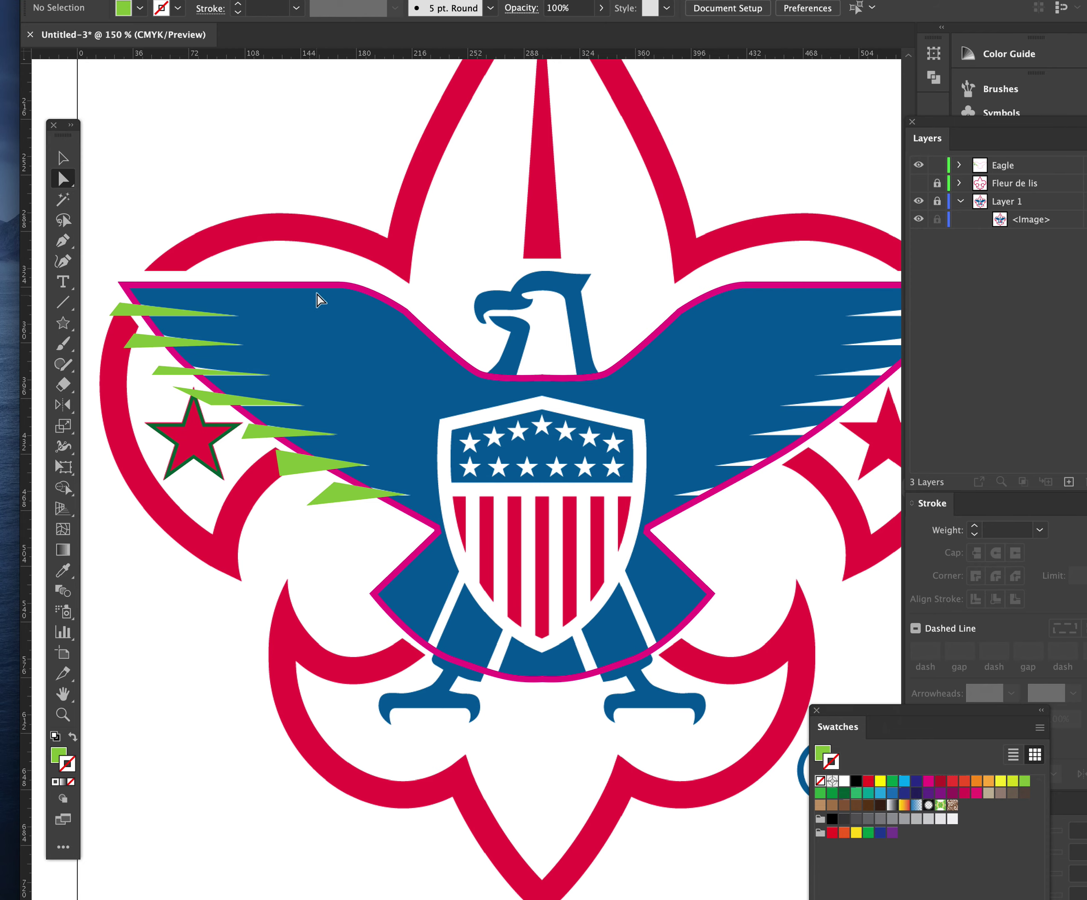
Select the eagle outline with all seven green wedges and cut the lowest wedge out of the wing with Shape Builder
left_click(324, 291)
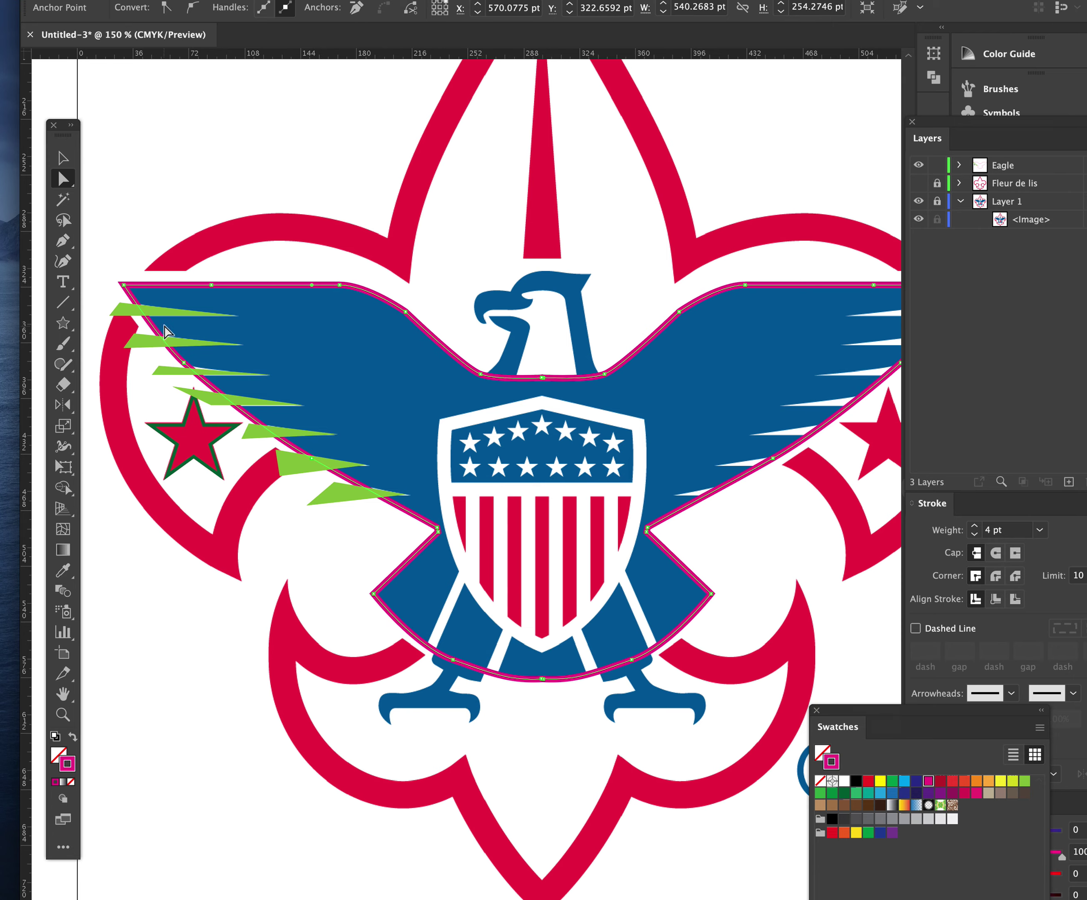
left_click(134, 319, "shift")
left_click(143, 344, "shift")
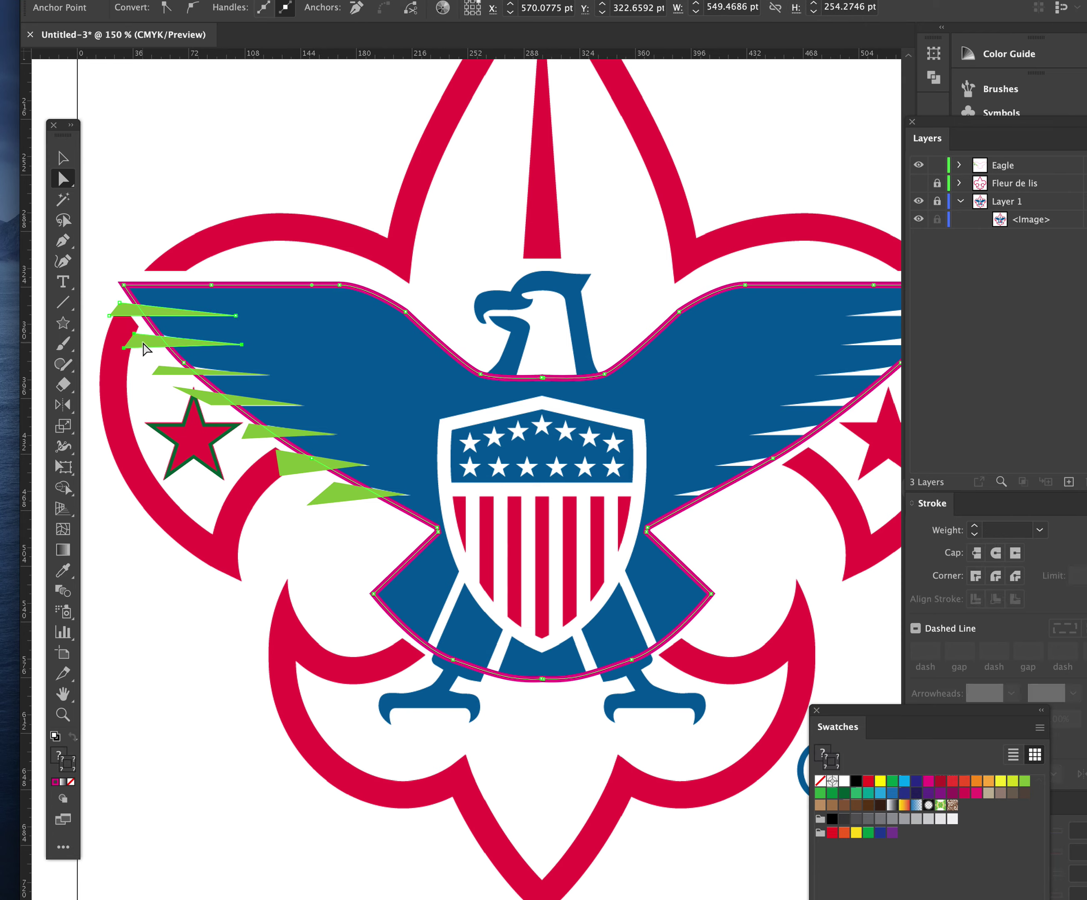
left_click(155, 370, "shift")
left_click(208, 402, "shift")
left_click(264, 435, "shift")
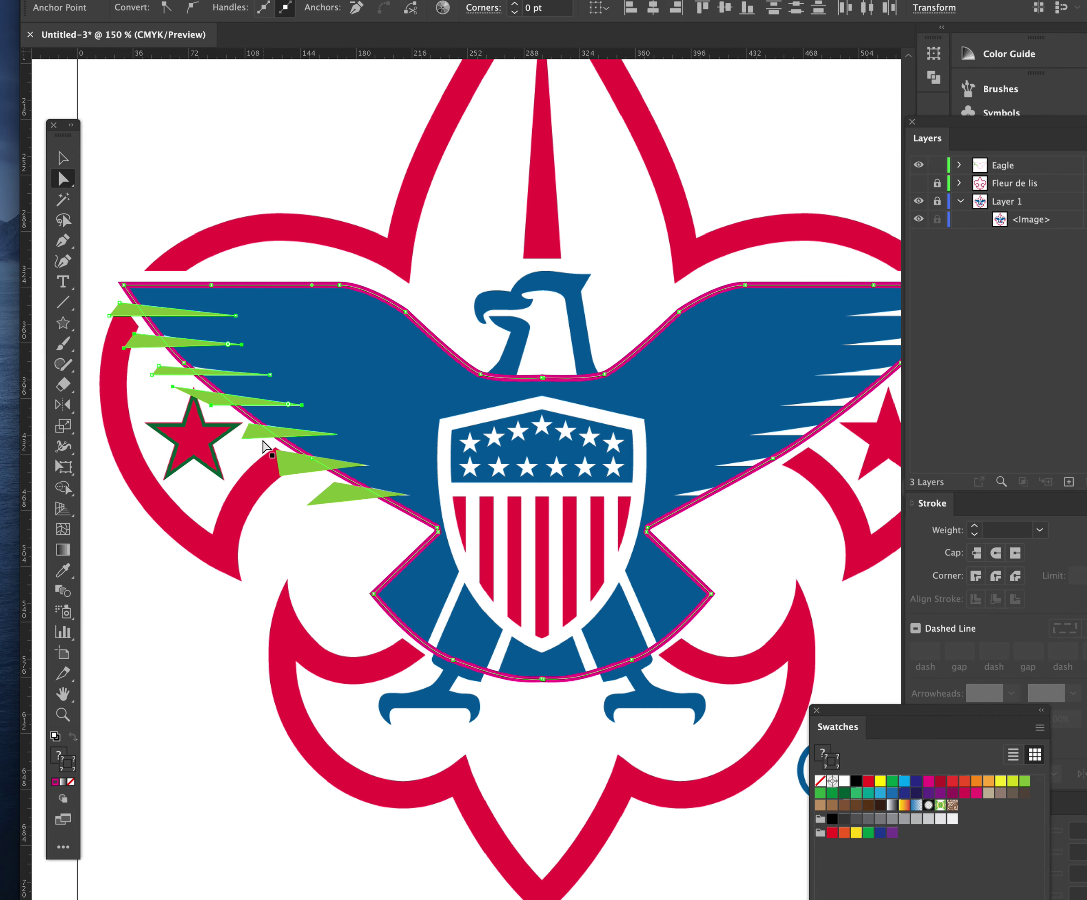
left_click(295, 472, "shift")
left_click(335, 495, "shift")
left_click(63, 488)
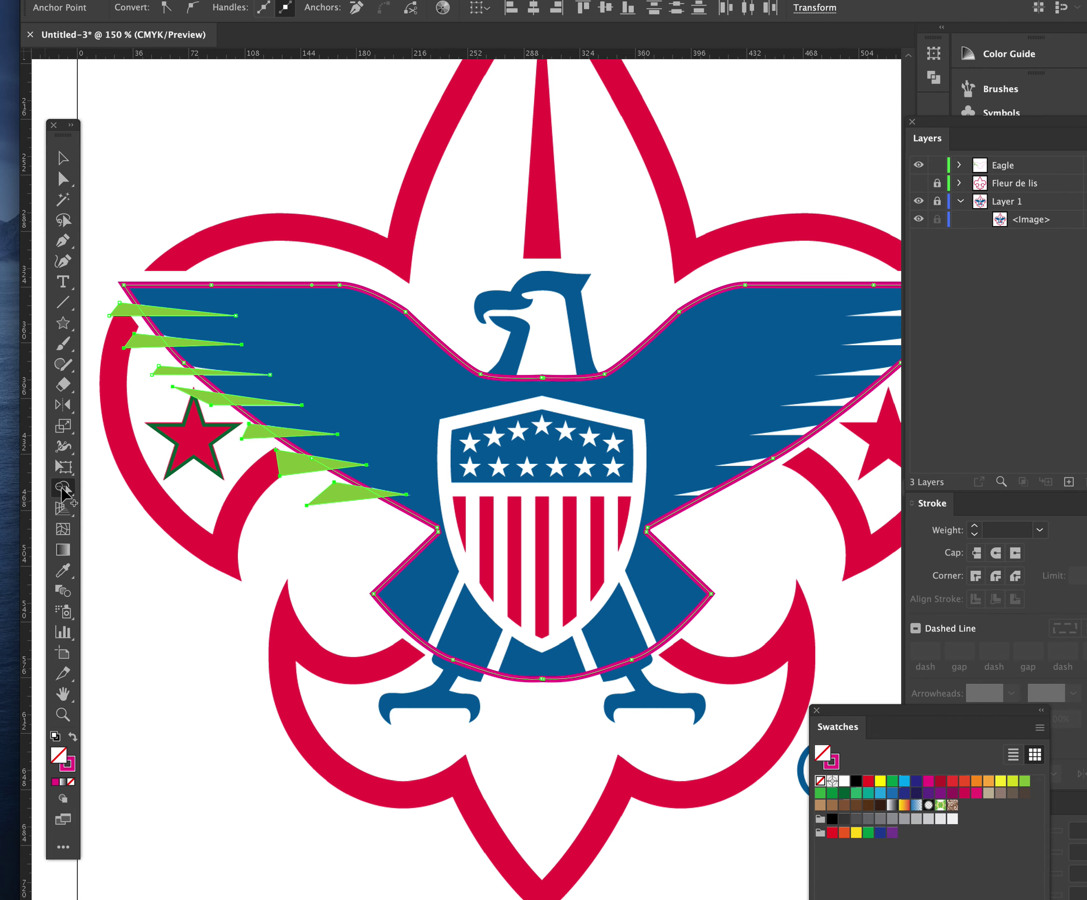
left_click(344, 488, "alt")
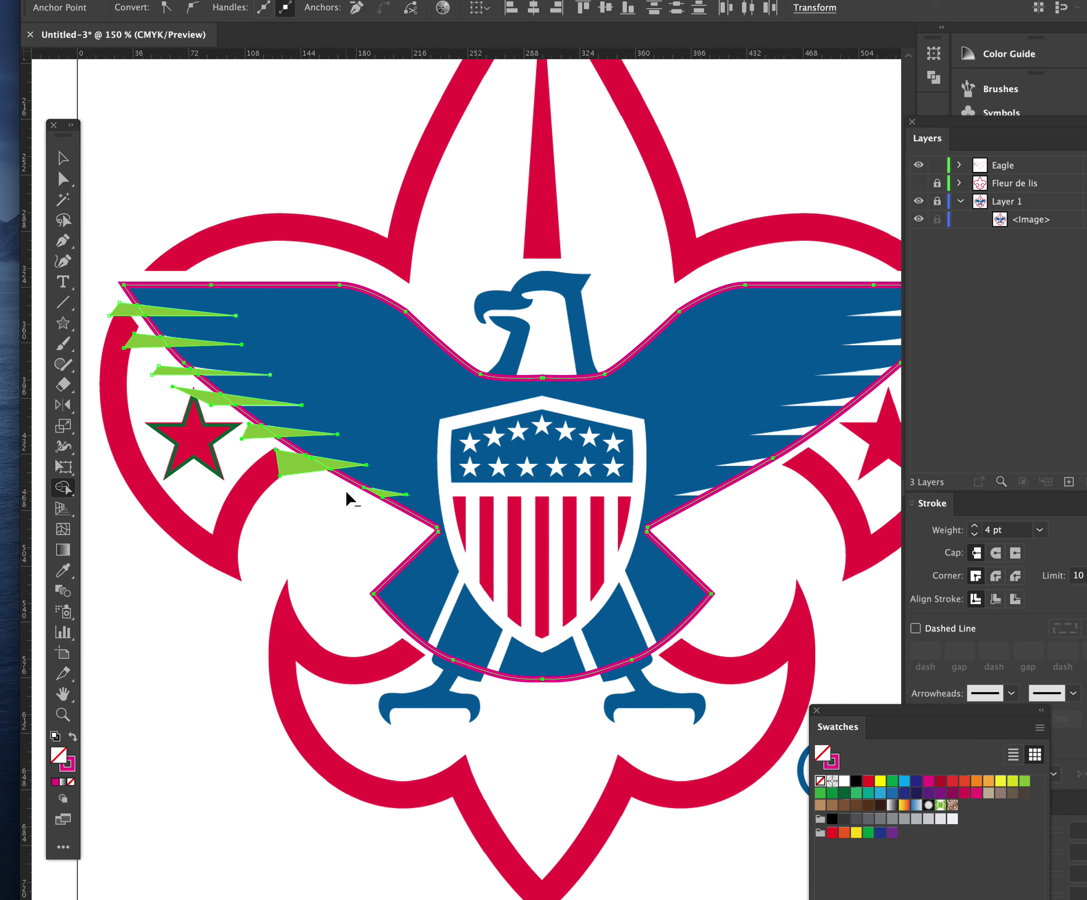
left_click(390, 498)
Remove the sixth, fifth, fourth and third green wedges from the left wing's edge with Shape Builder
left_click(291, 431)
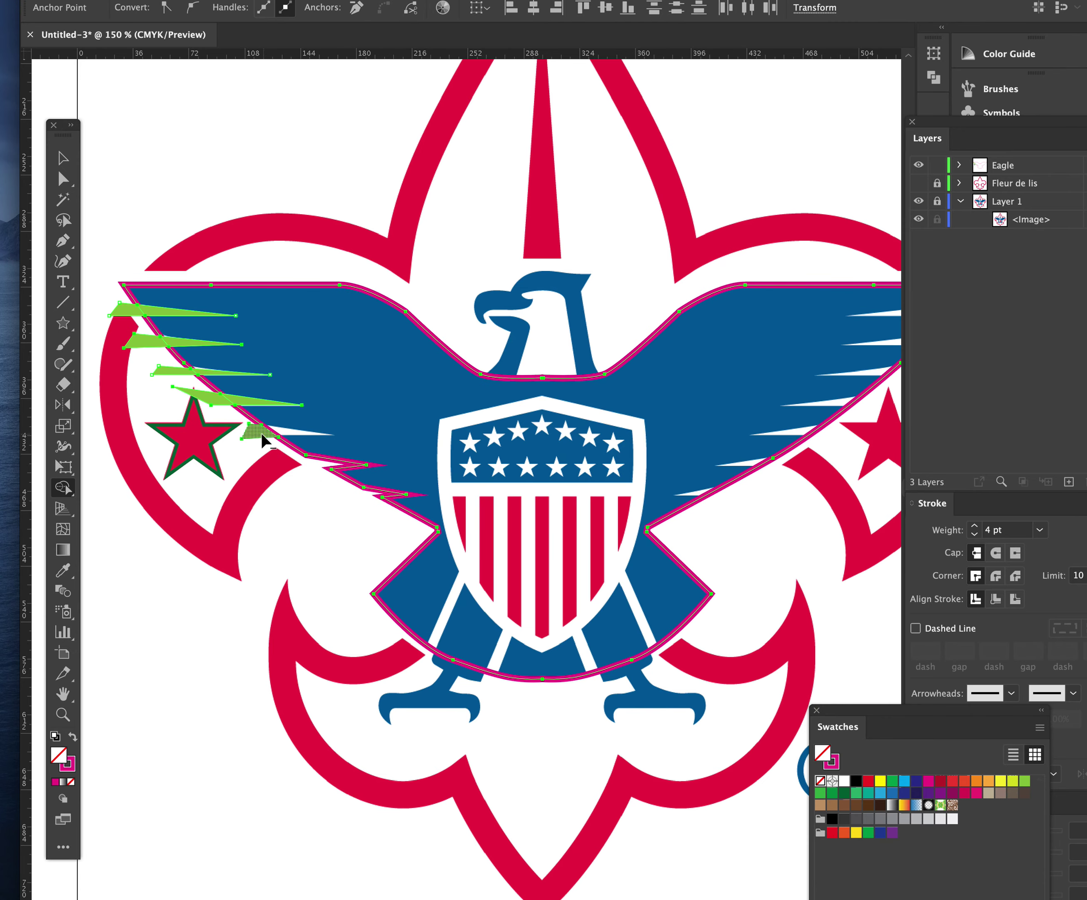
left_click(246, 400)
left_click(178, 390, "alt")
left_click(203, 369, "alt")
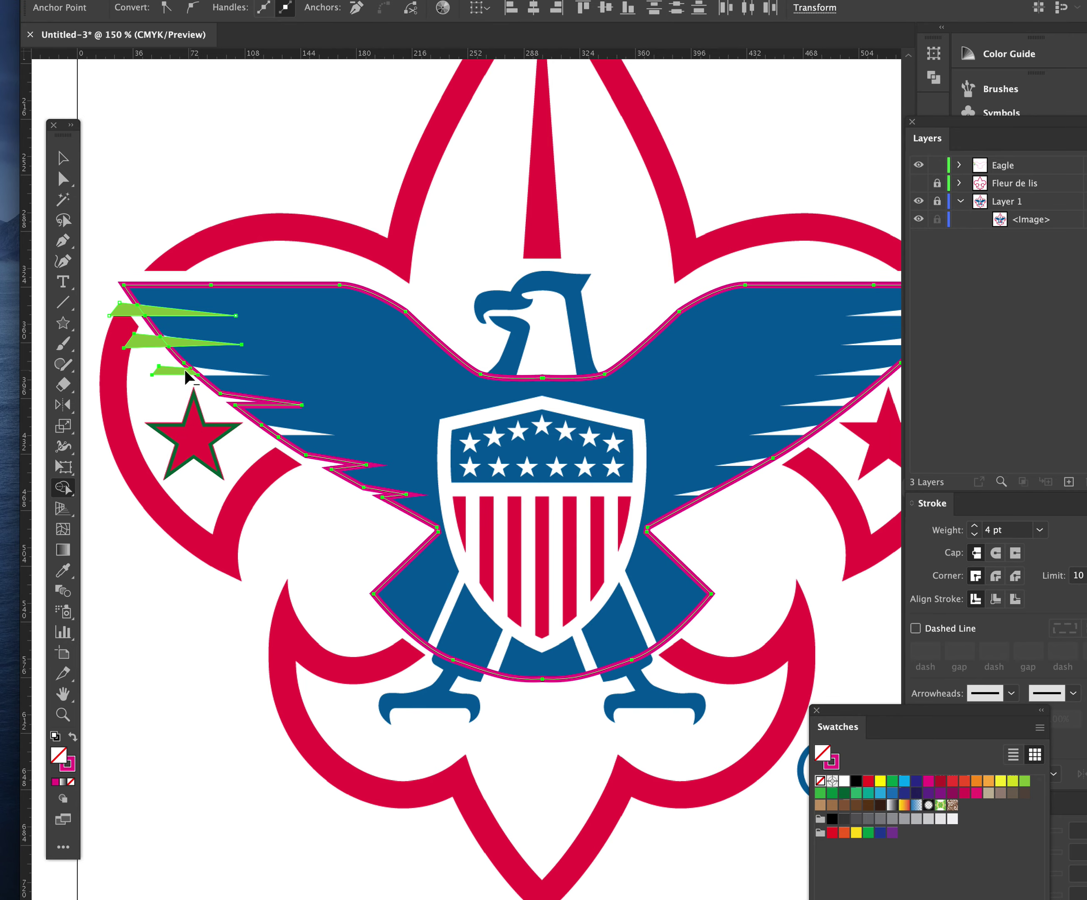
Cut the two uppermost green wedges out of the left wing with Shape Builder, including their parts outside the outline
left_click(185, 340)
left_click(141, 337, "alt")
left_click(165, 310)
left_click(127, 311, "alt")
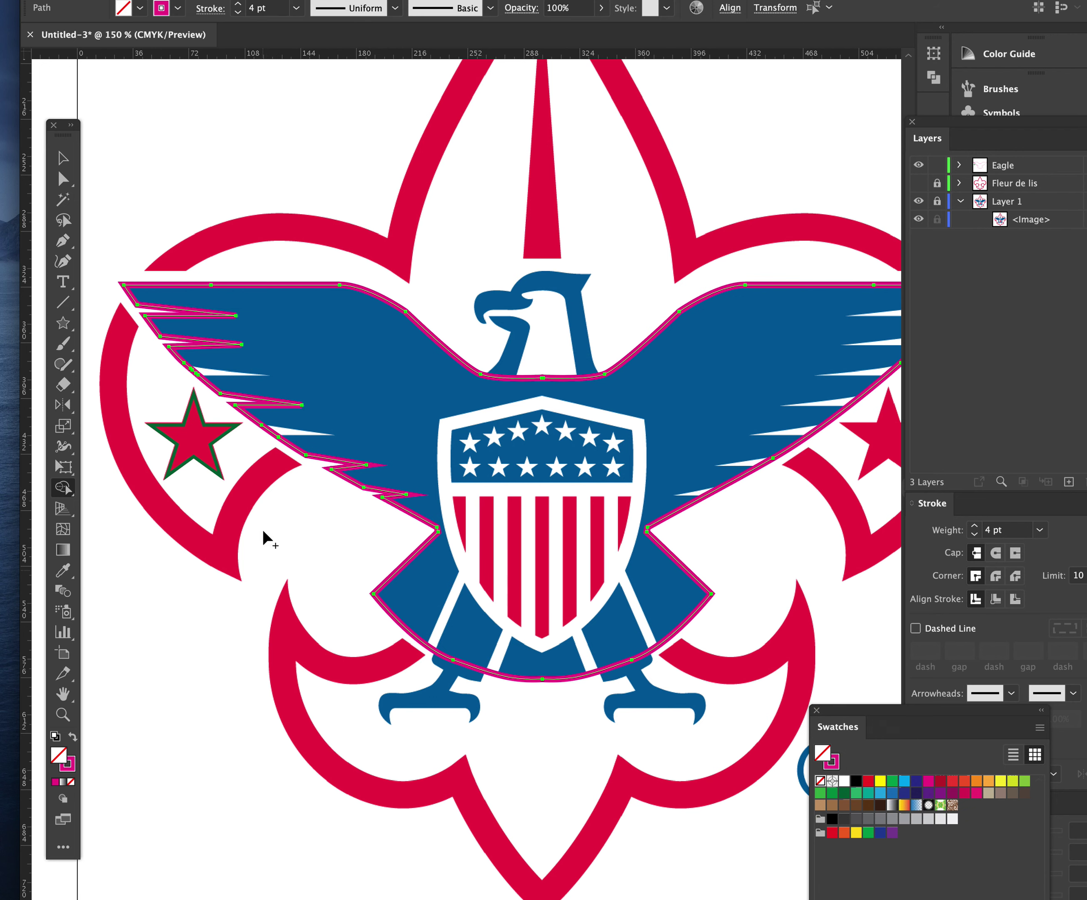
Undo the Shape Builder cuts of the three uppermost green wedges on the left wing, including a repeated cut of the third wedge
key("ctrl+z")
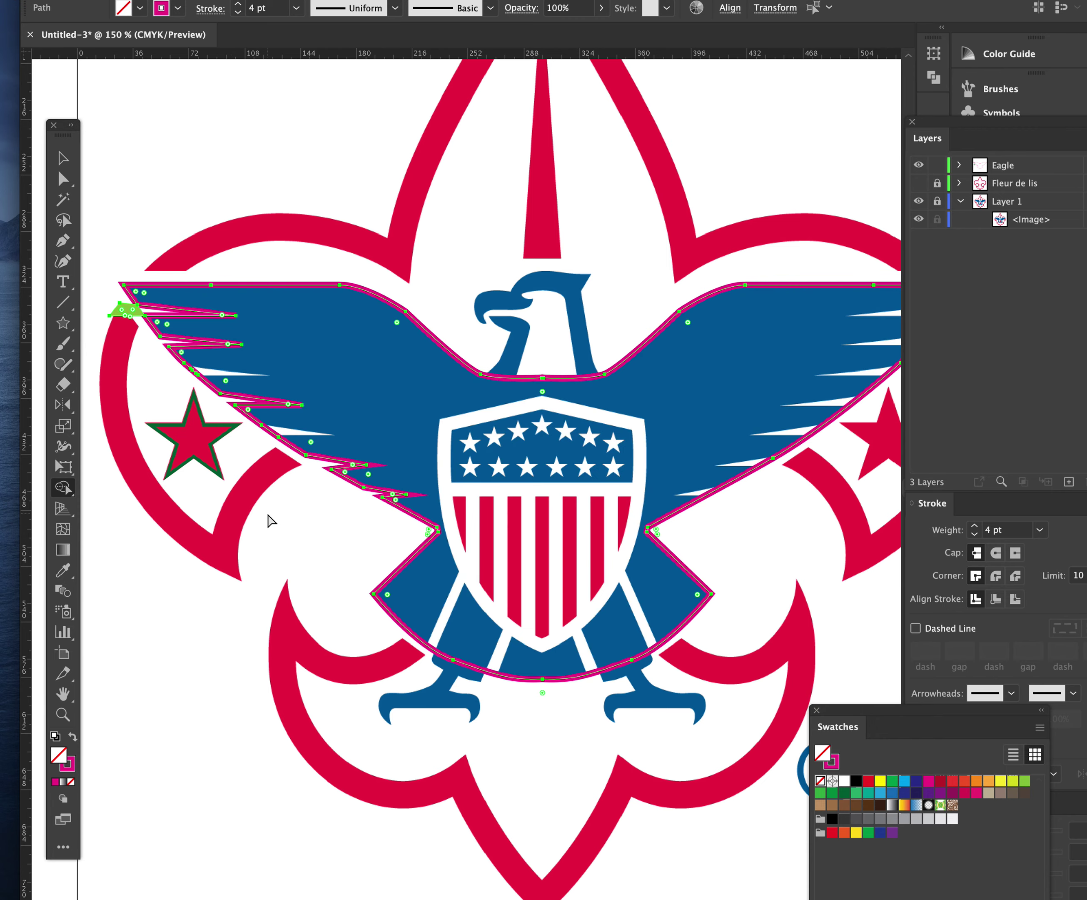
key("ctrl+z")
key("ctrl+z")
key("ctrl+z")
key("ctrl+z")
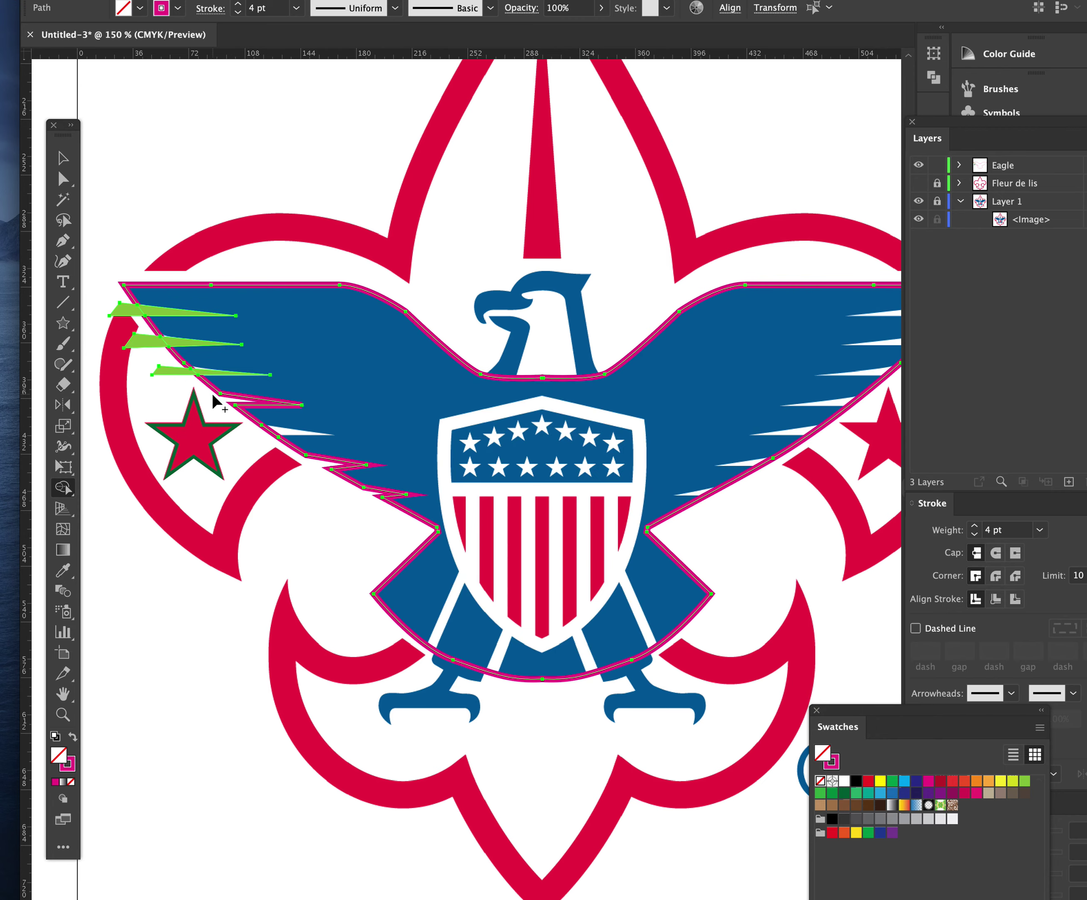
left_click(213, 372, "alt")
key("ctrl+z")
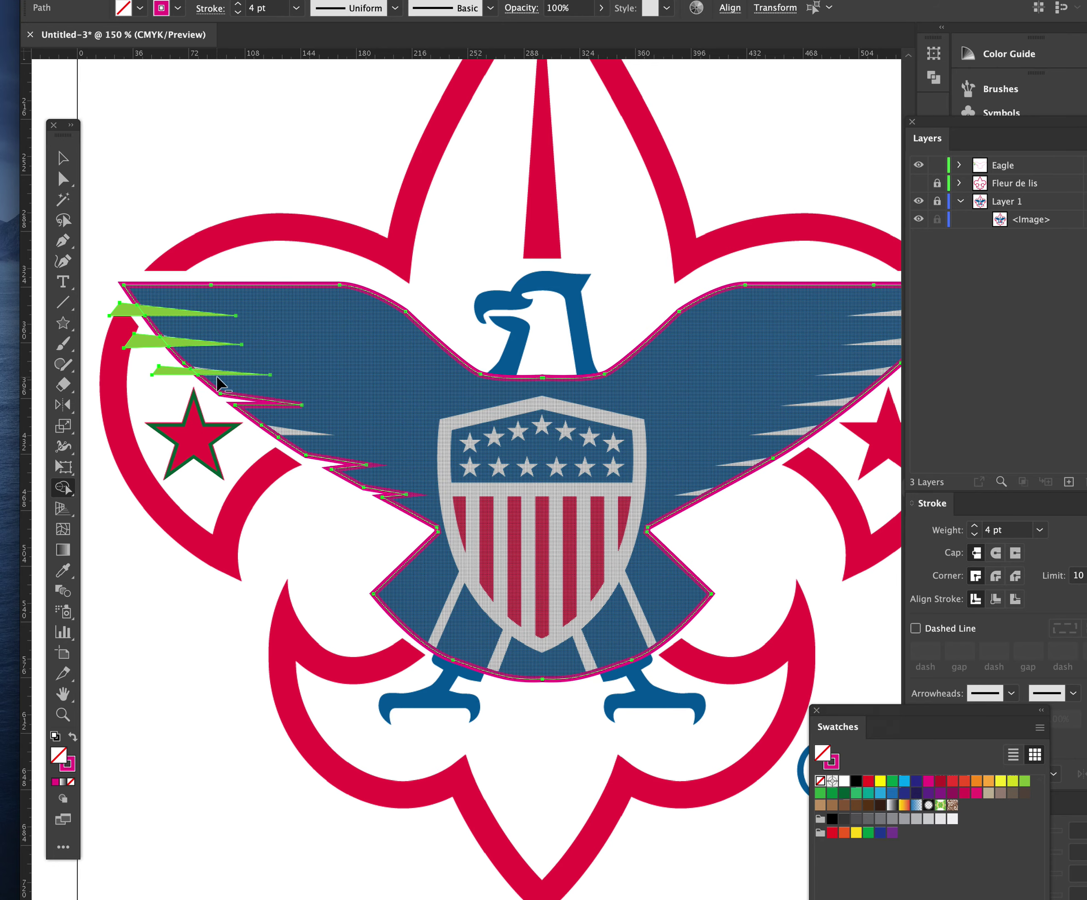
Cut the three uppermost green wedges out of the left wing with Shape Builder, including the parts outside the outline
left_click(221, 371, "alt")
left_click(194, 343, "alt")
left_click(155, 312, "alt")
left_click(124, 310, "alt")
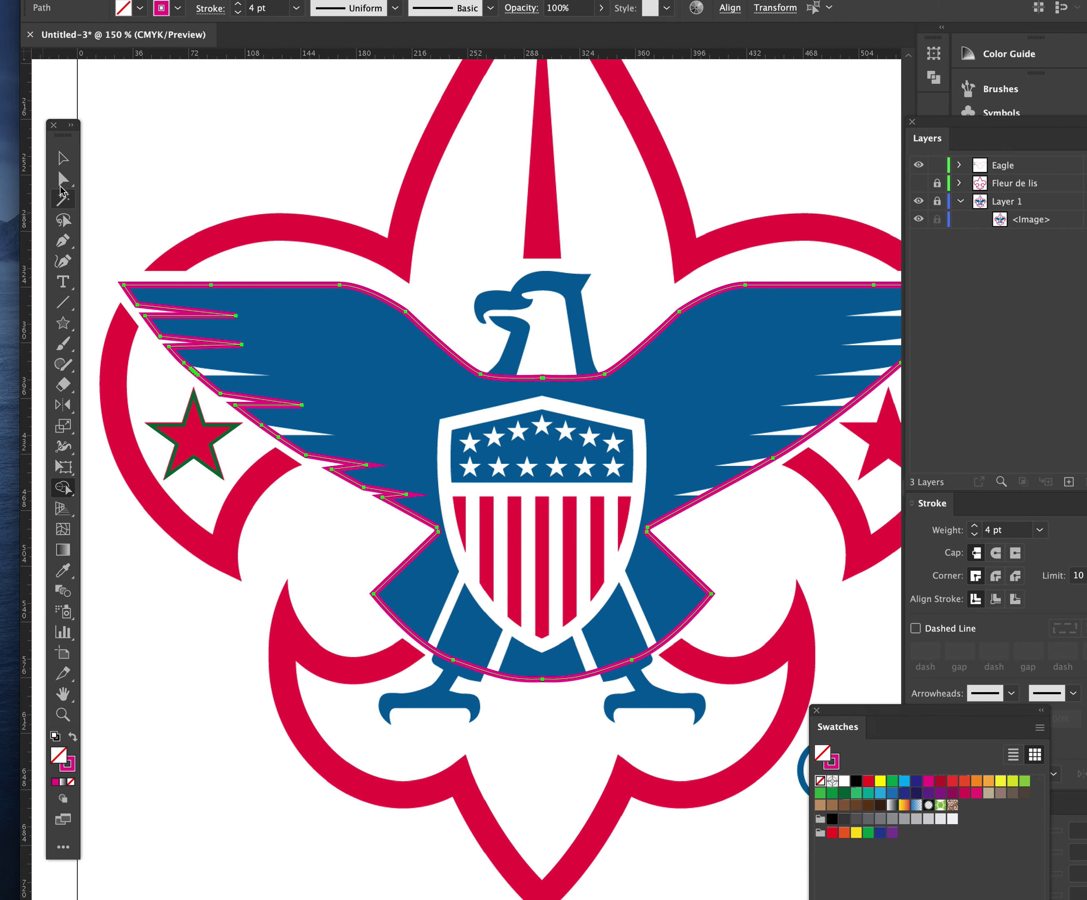
Draw a closed triangular wedge about 67 pt long over the left wing's third feather gap with the Pen tool, starting outside the outline
left_click(63, 240)
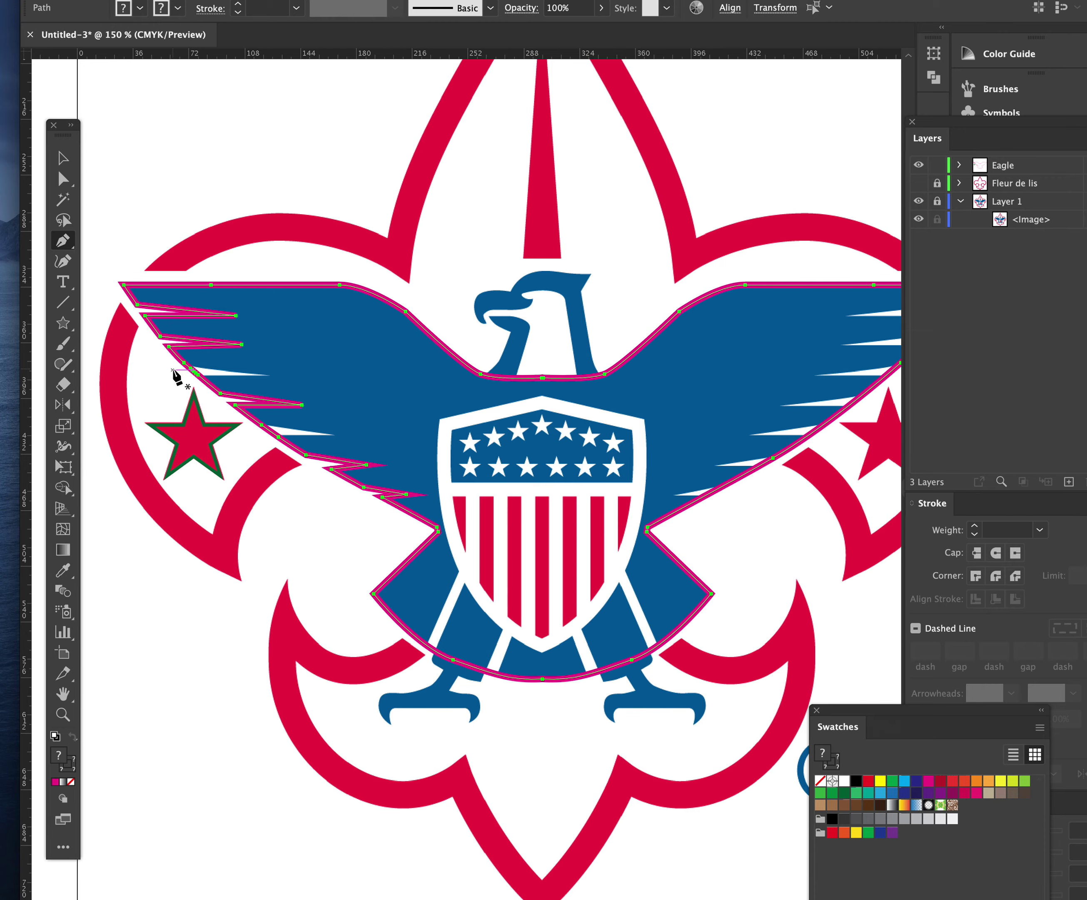
left_click_drag(203, 433, 323, 486)
key("super+equal")
key("super+equal")
left_click_drag(554, 520, 451, 626)
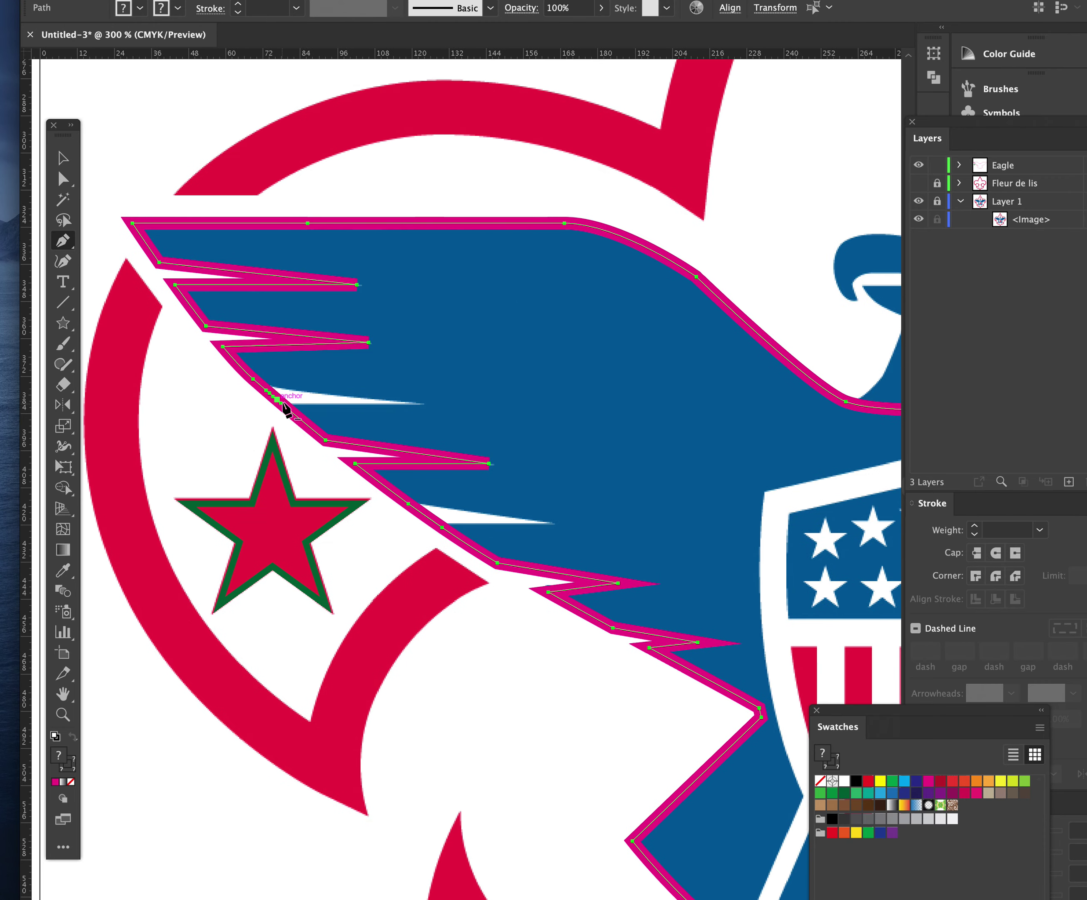
left_click(220, 377)
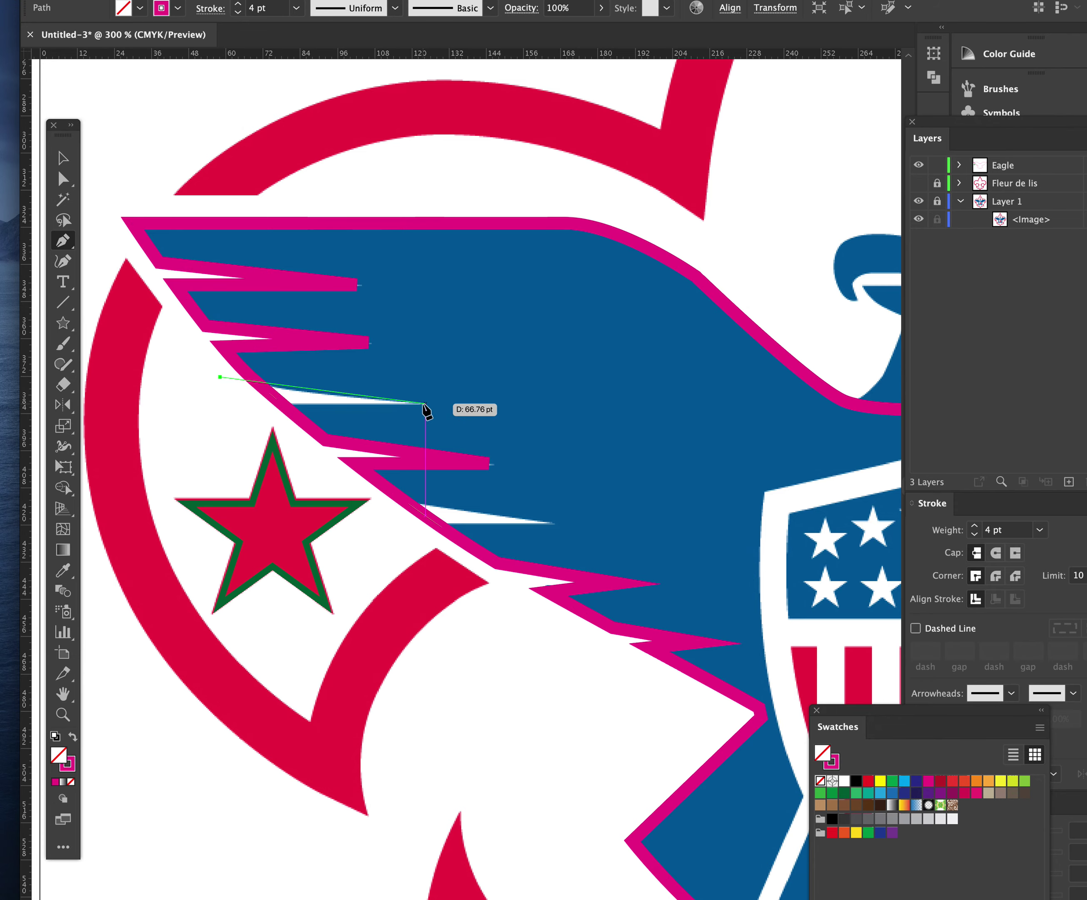
left_click(425, 403)
left_click(224, 404)
left_click(220, 377)
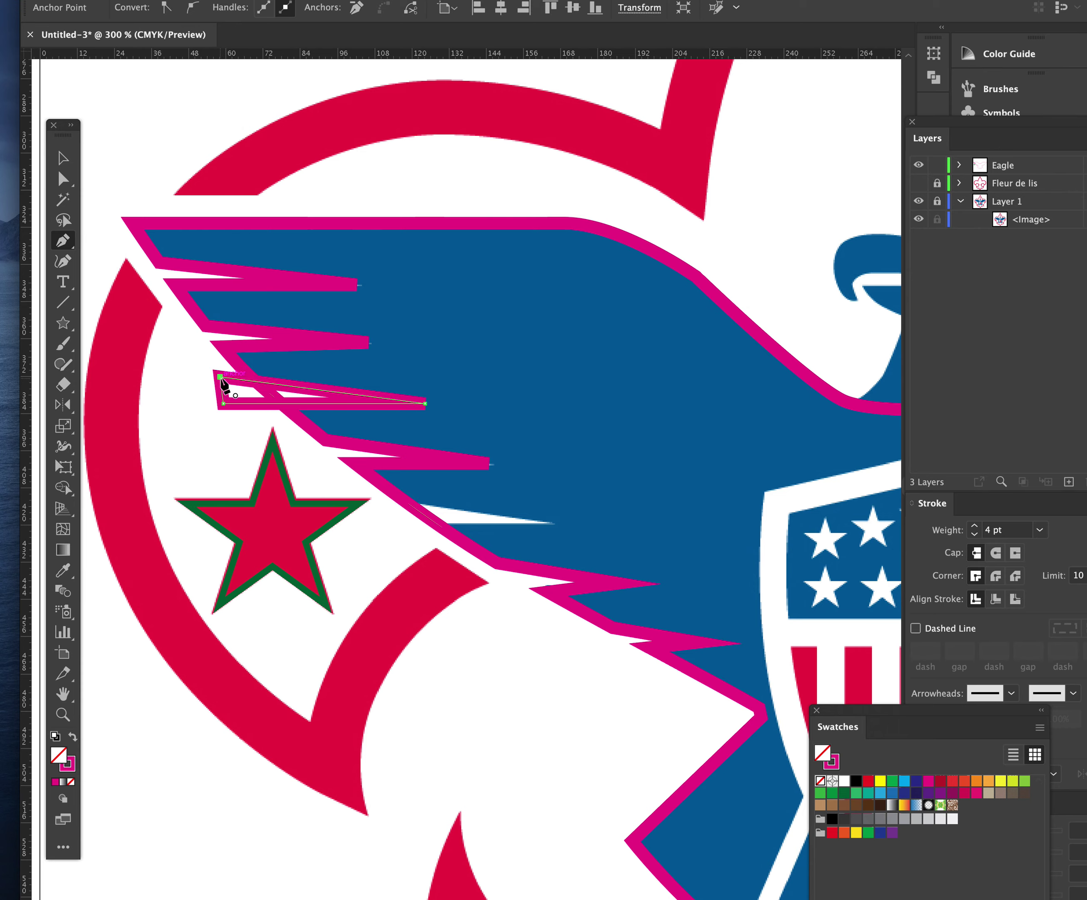
Draw a closed triangular wedge over the left wing's fifth feather gap with the Pen tool, extending past the outline
left_click(369, 501)
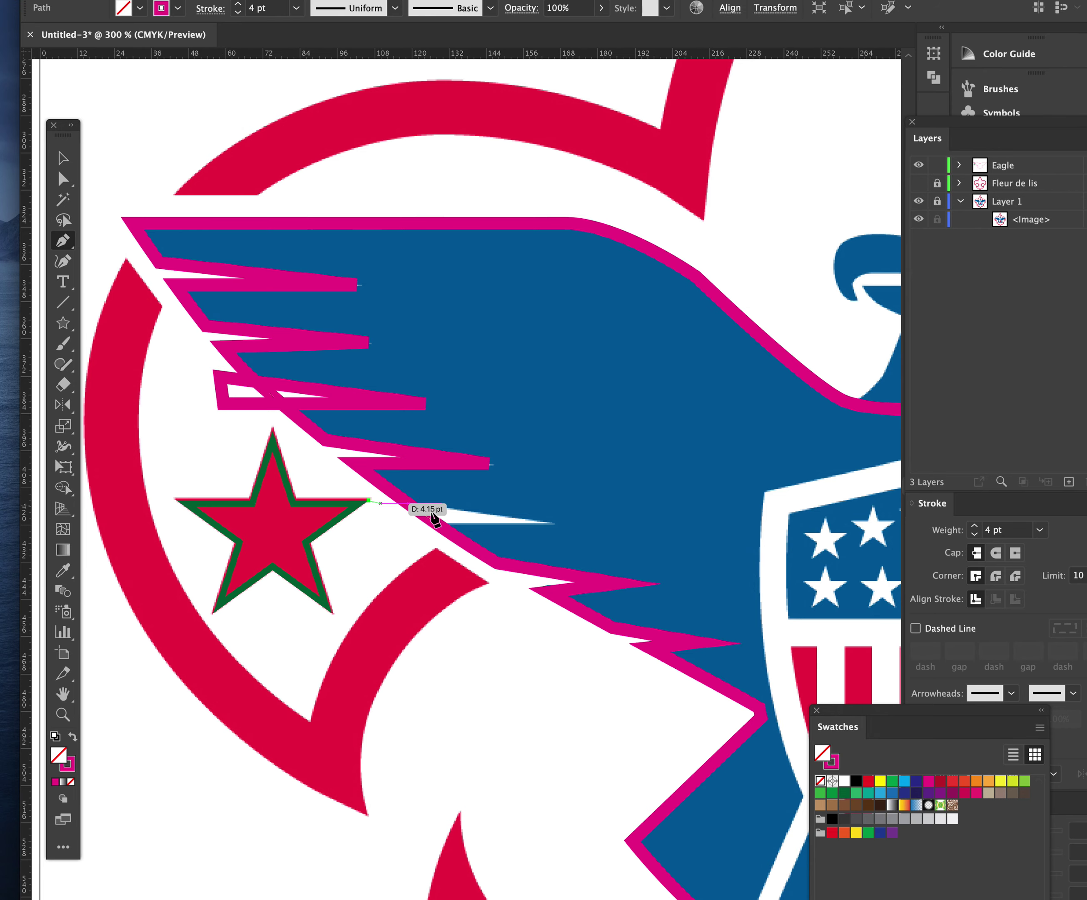
left_click(550, 523)
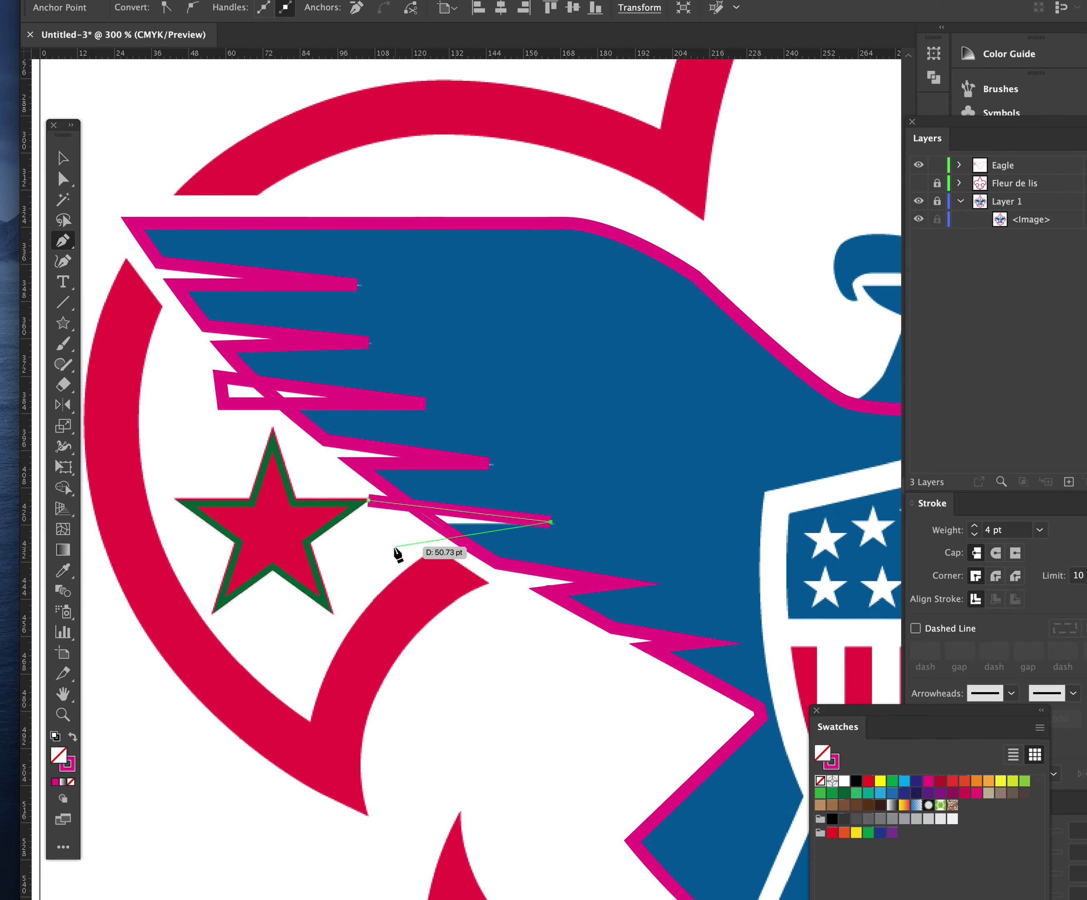
left_click(366, 527)
left_click(369, 501)
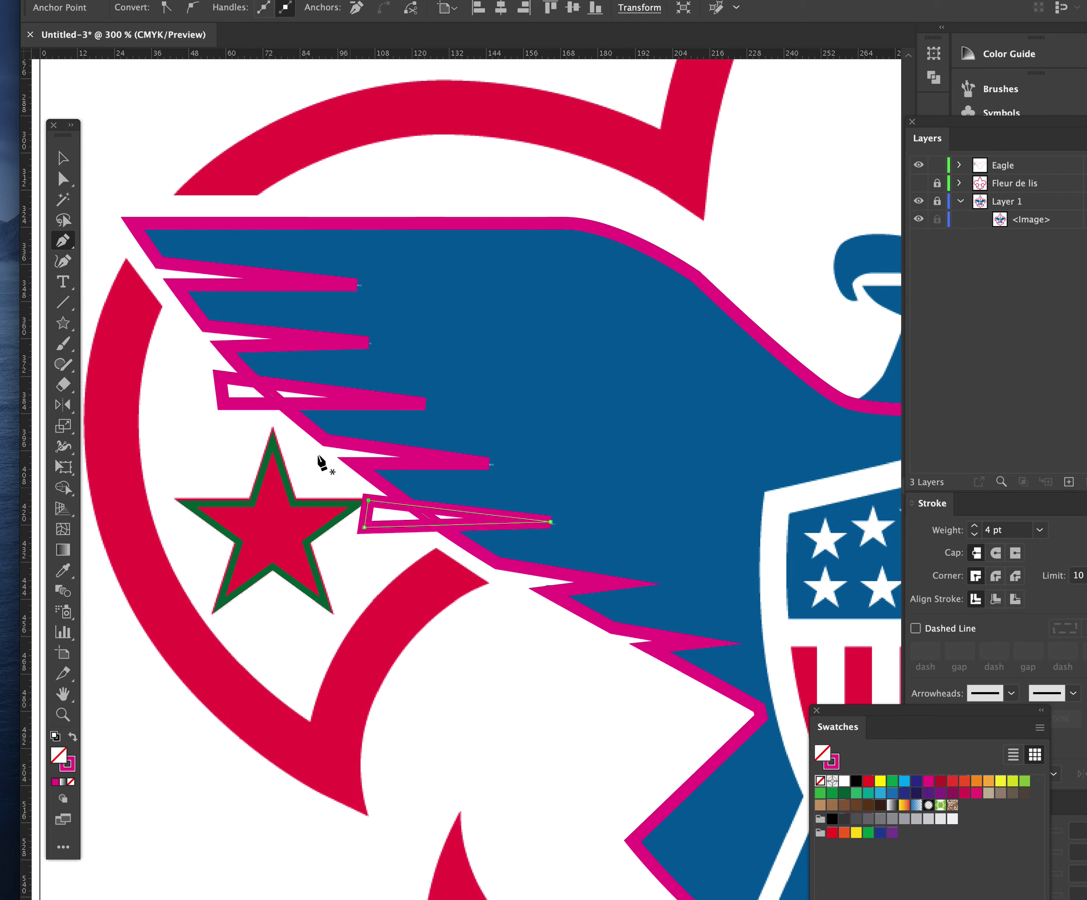
Select the eagle outline with the two new wedges and cut both out of the left wing with Shape Builder, including their outer parts
left_click(62, 157)
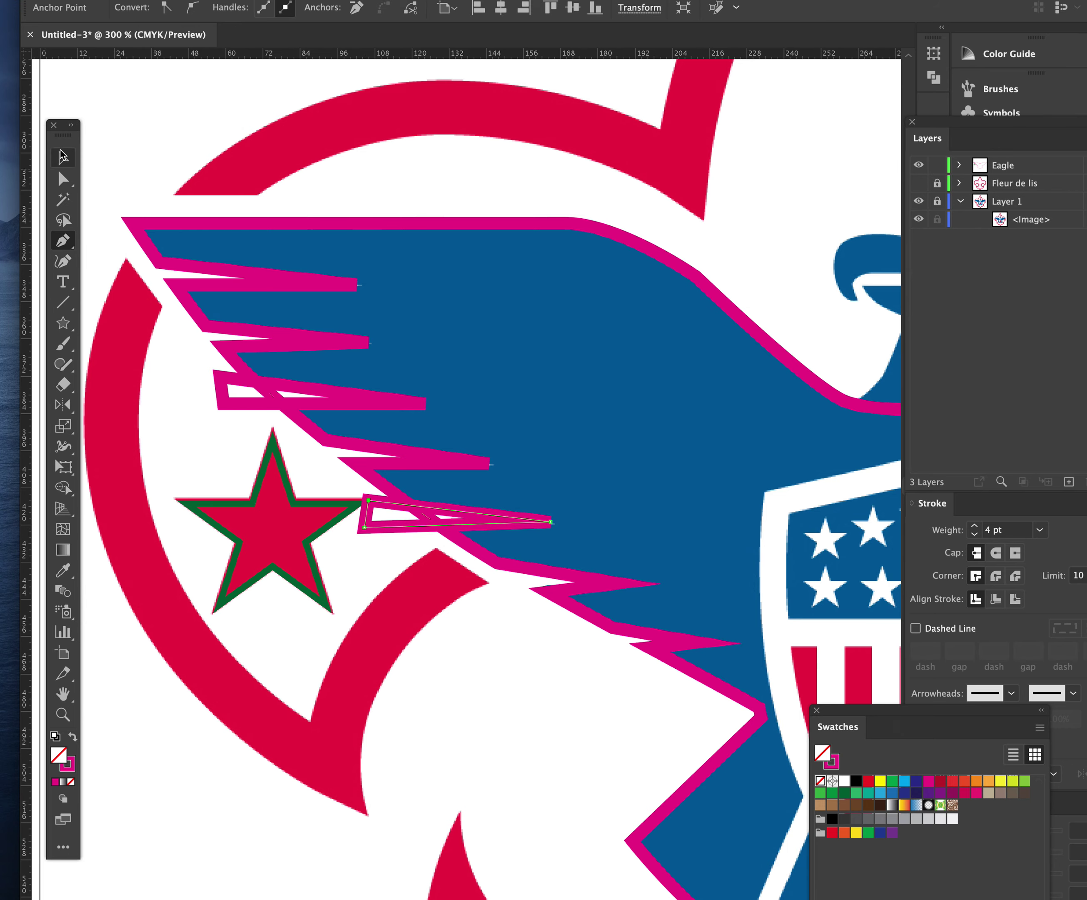
left_click(236, 402)
left_click(411, 529)
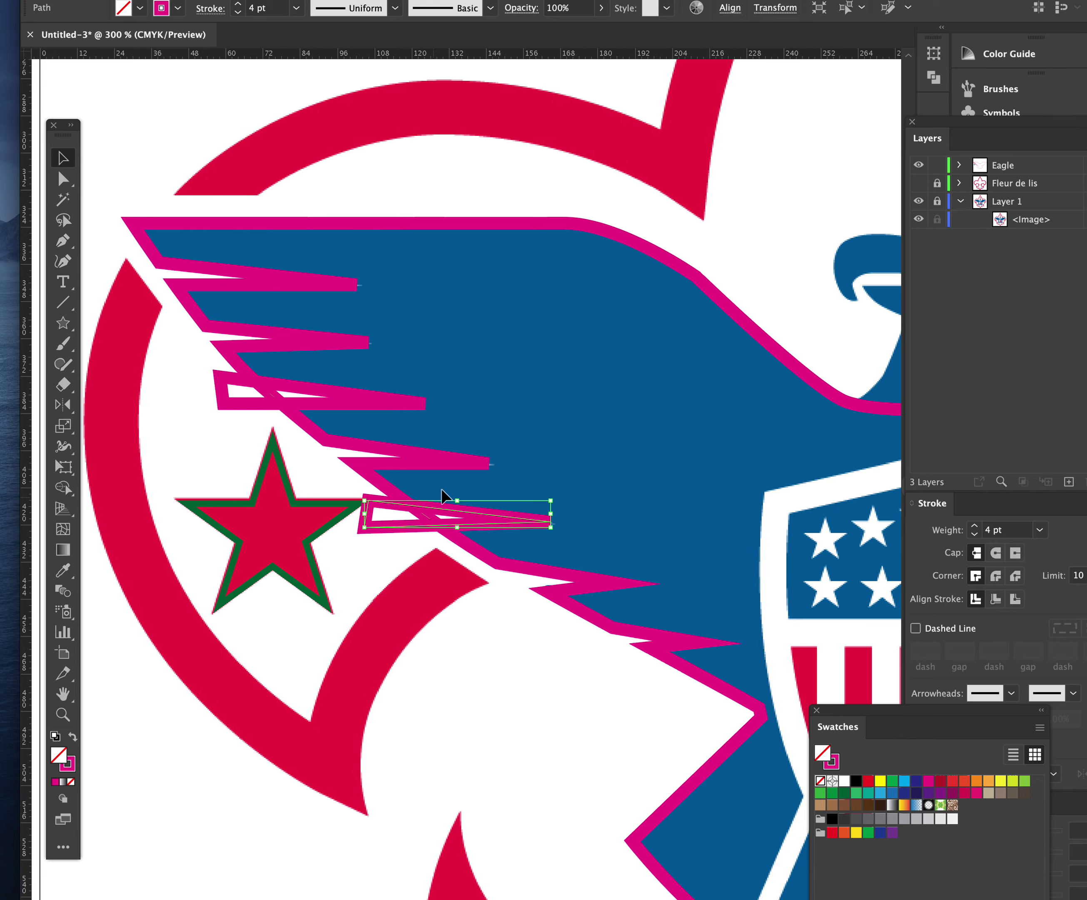
left_click(336, 395)
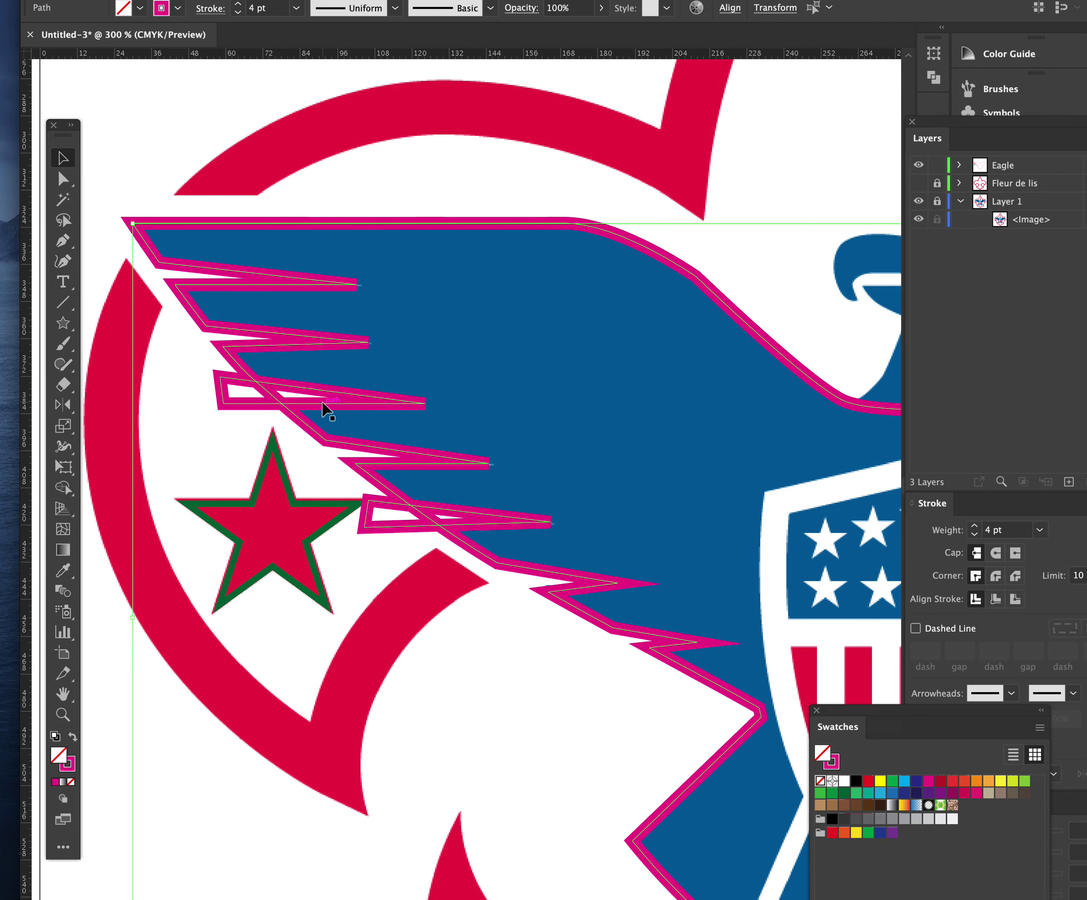
left_click(64, 491)
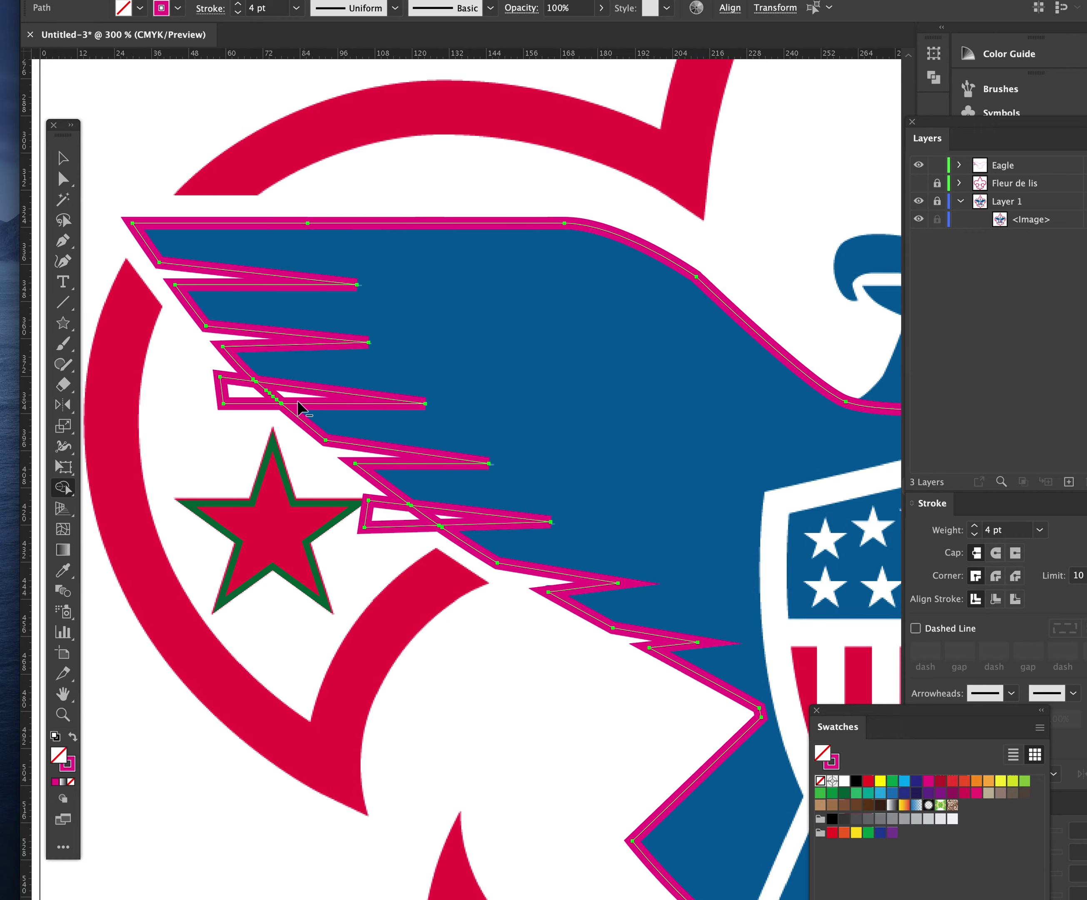
left_click(252, 399, "alt")
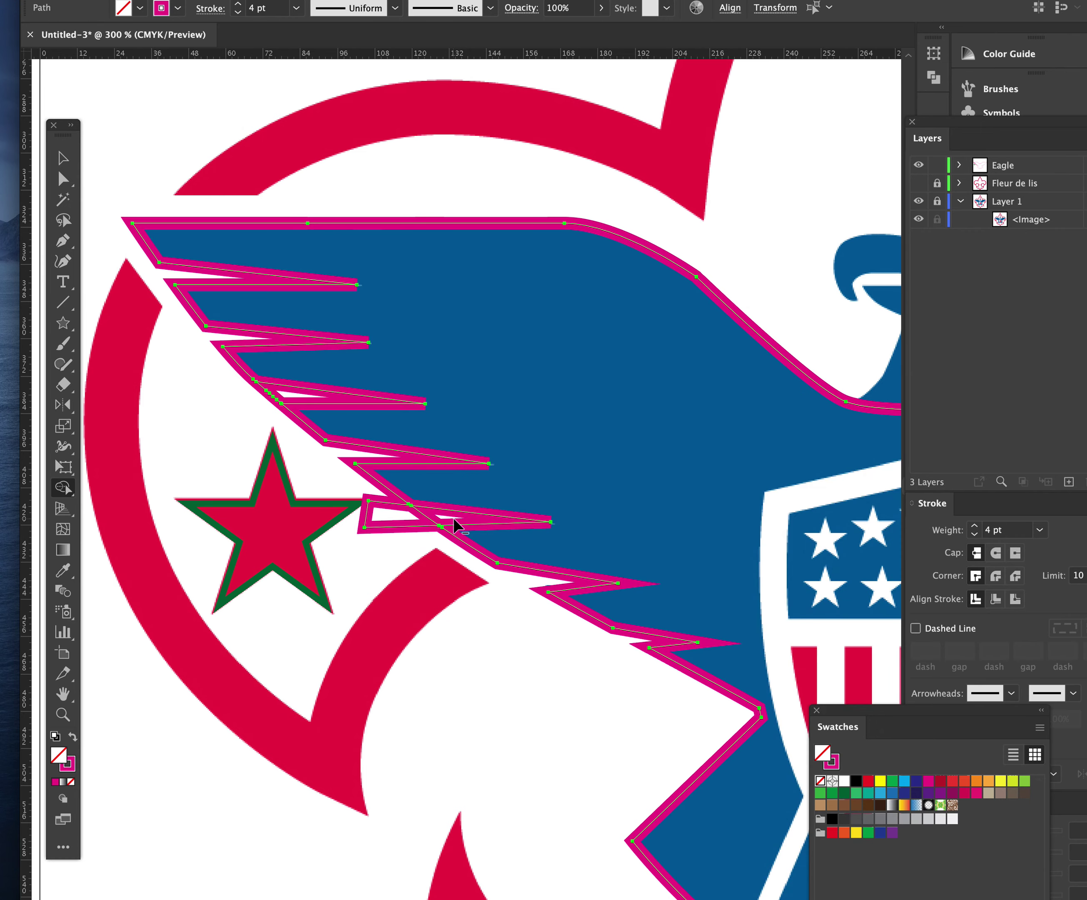
left_click(465, 514, "alt")
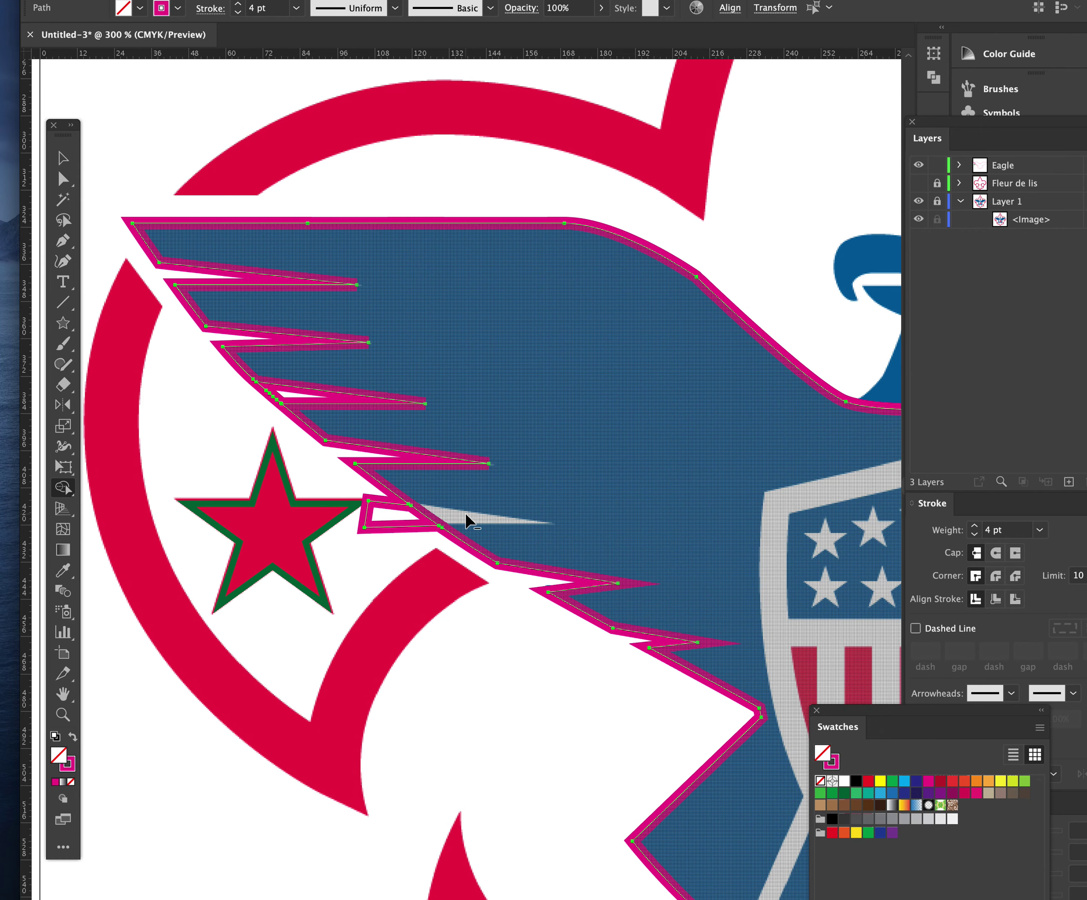
left_click(398, 530, "alt")
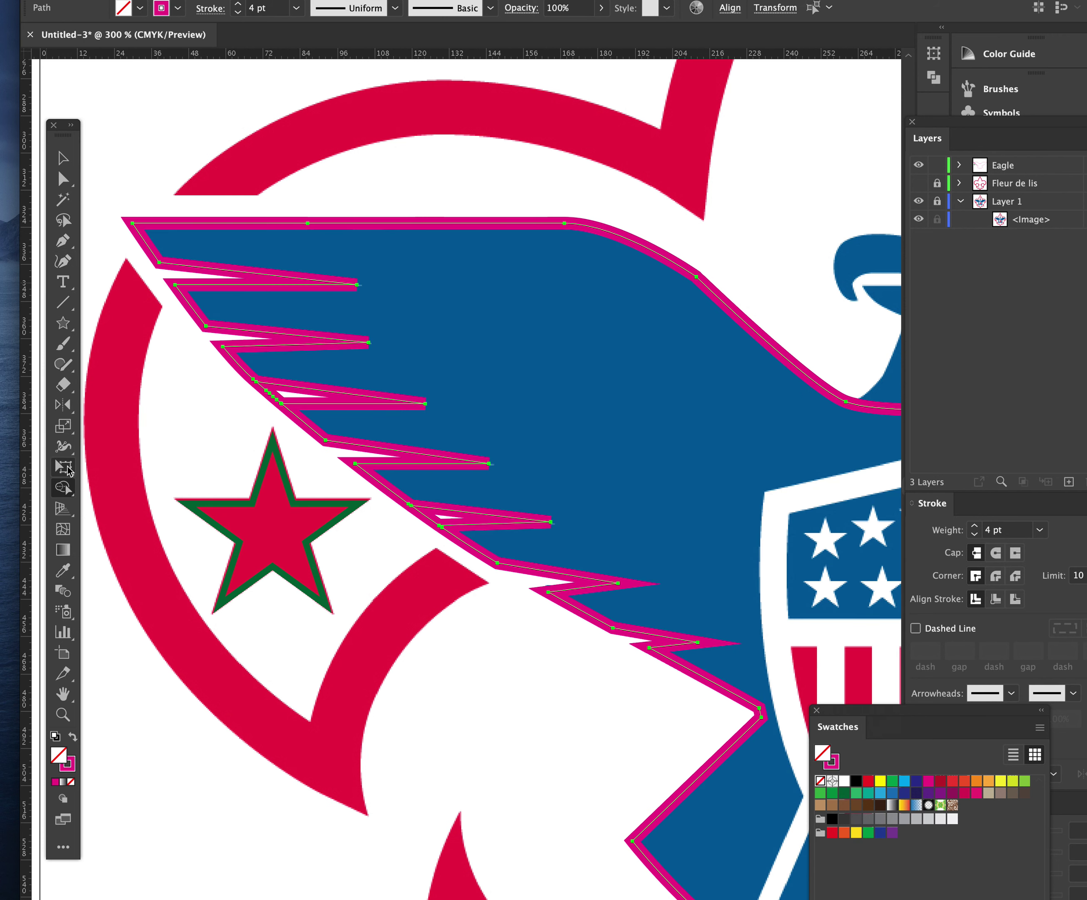
key("k")
left_click(71, 503)
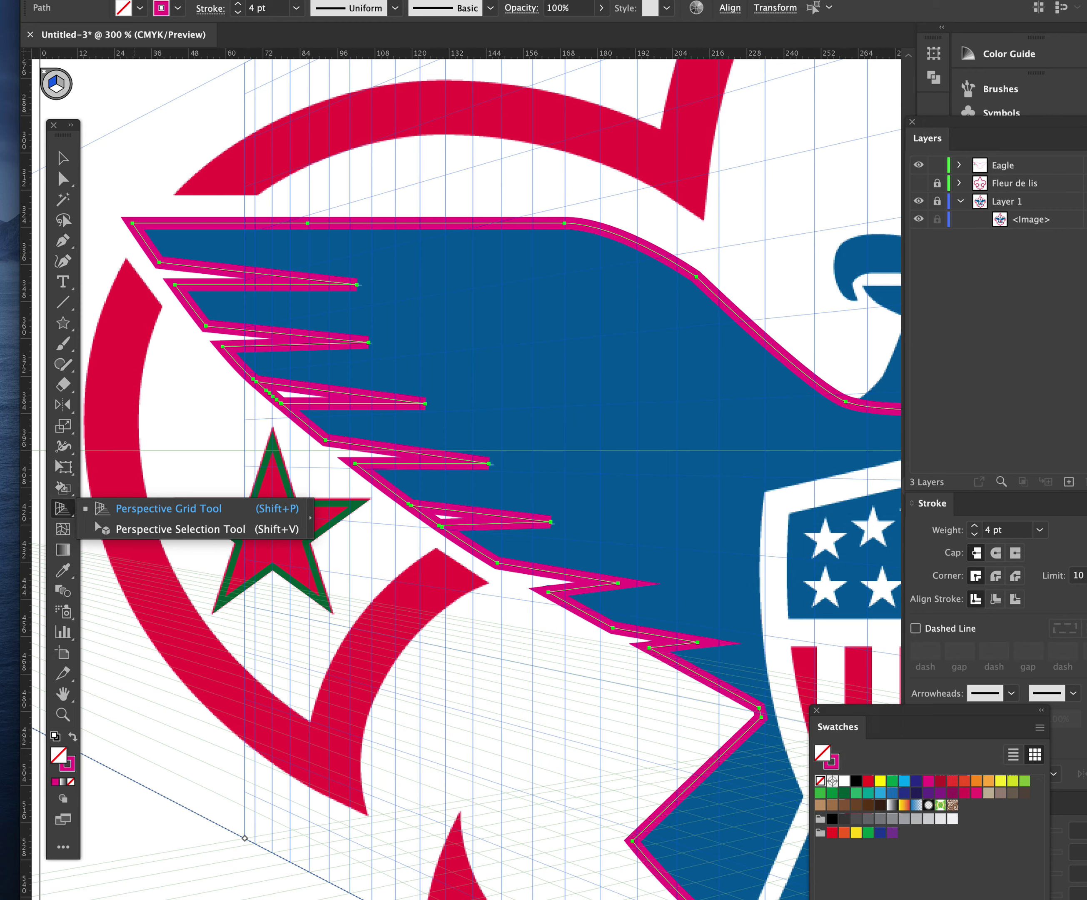
left_click(46, 0)
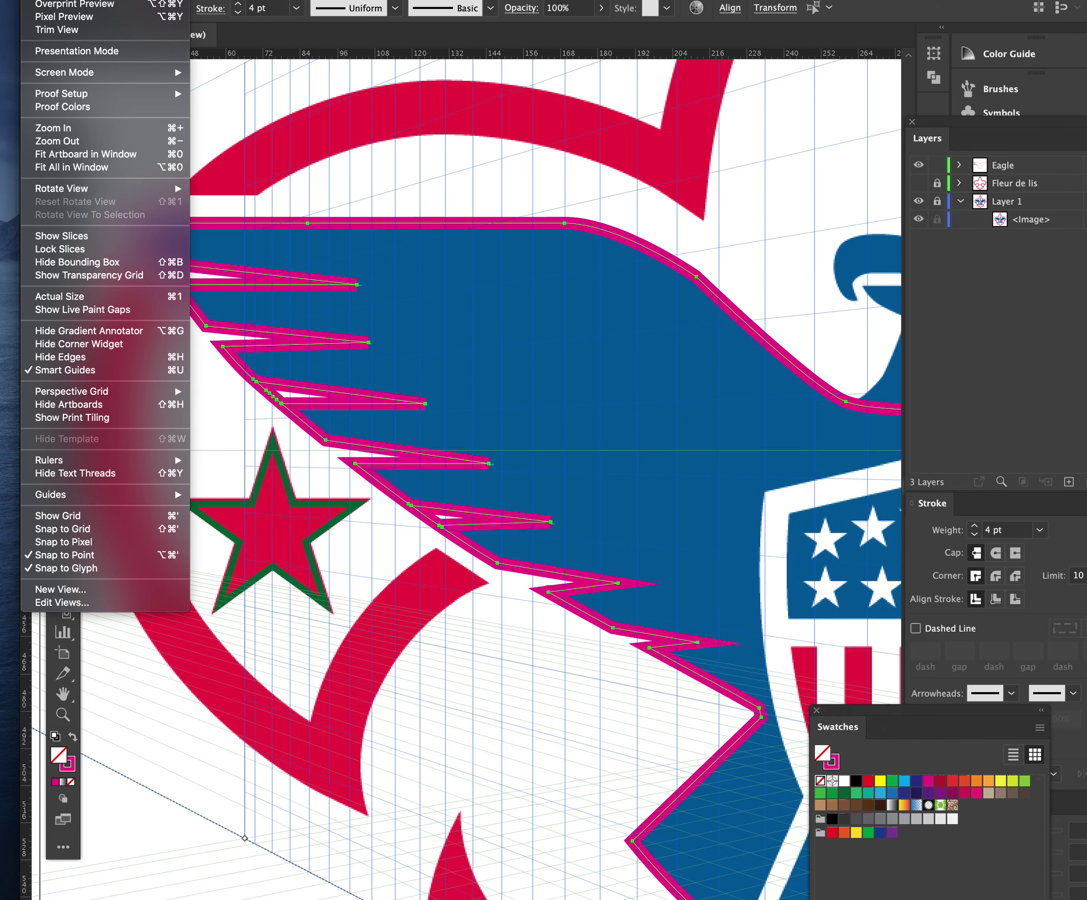
mouse_move(136, 391)
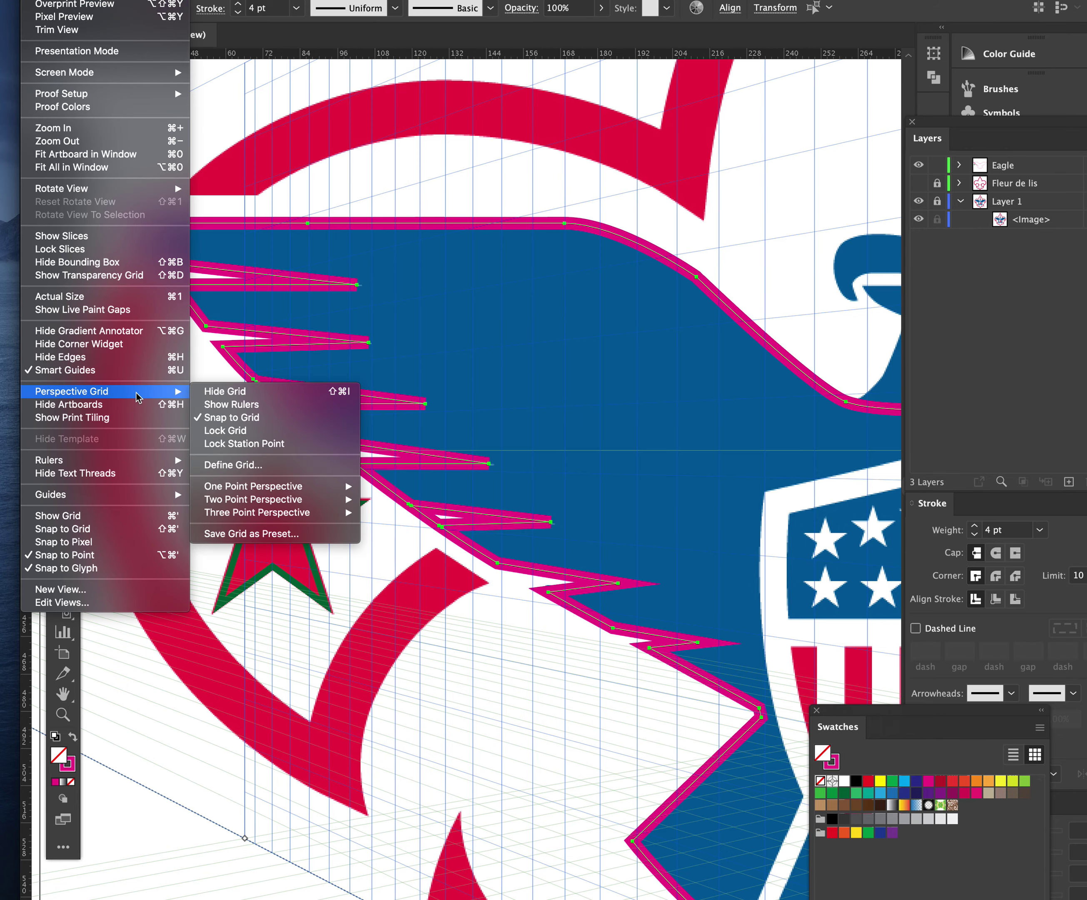
left_click(279, 393)
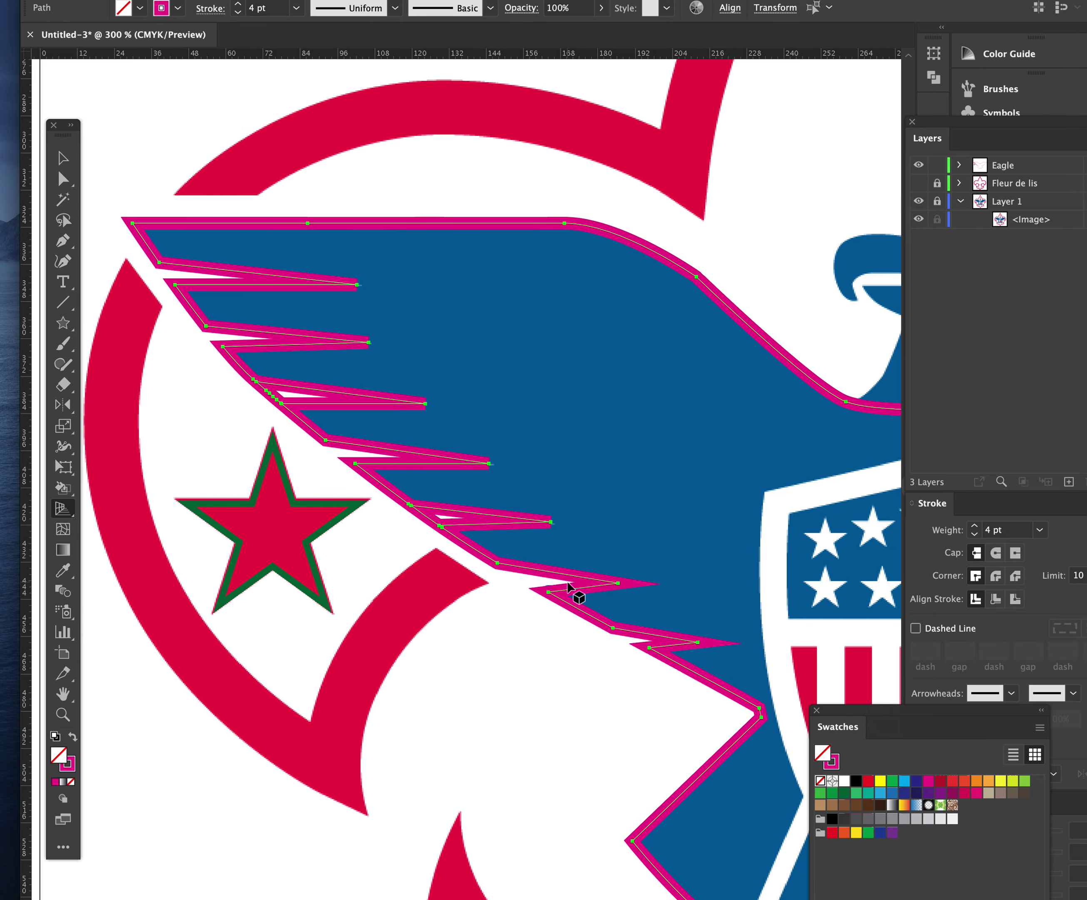
left_click(621, 665, "alt")
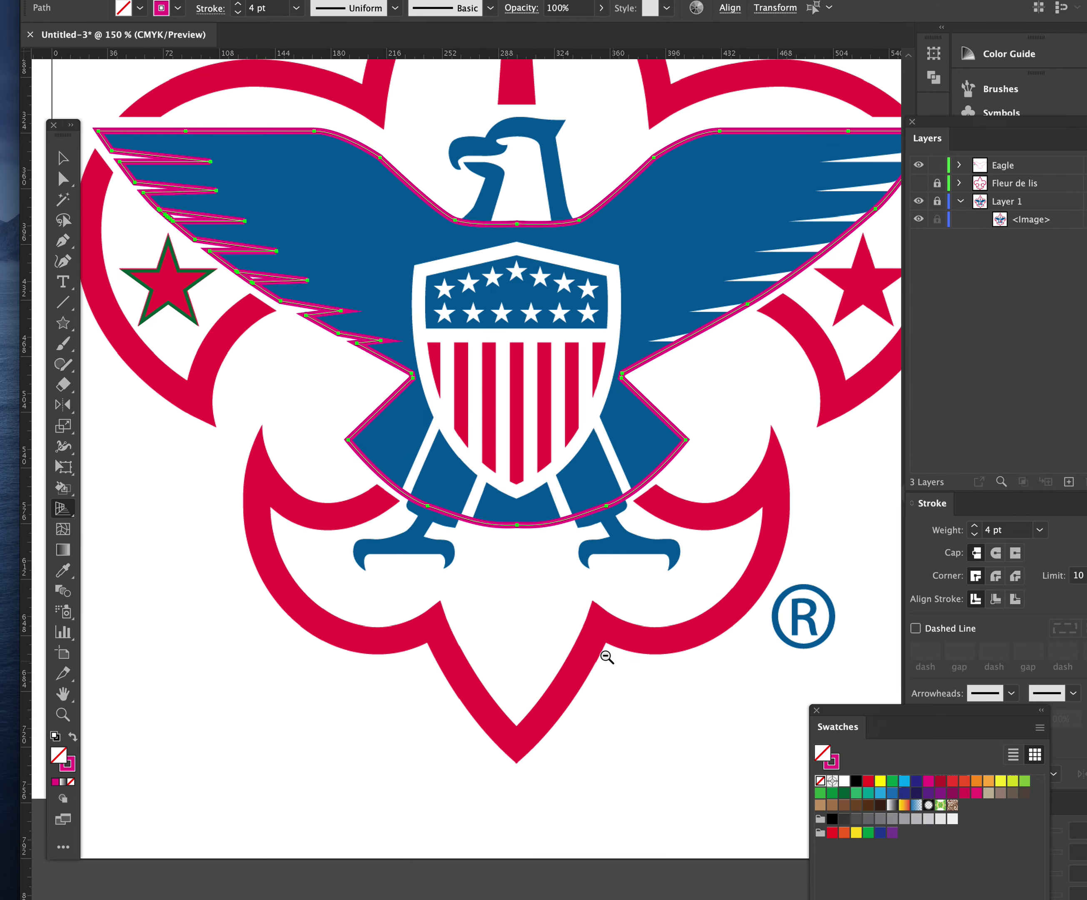